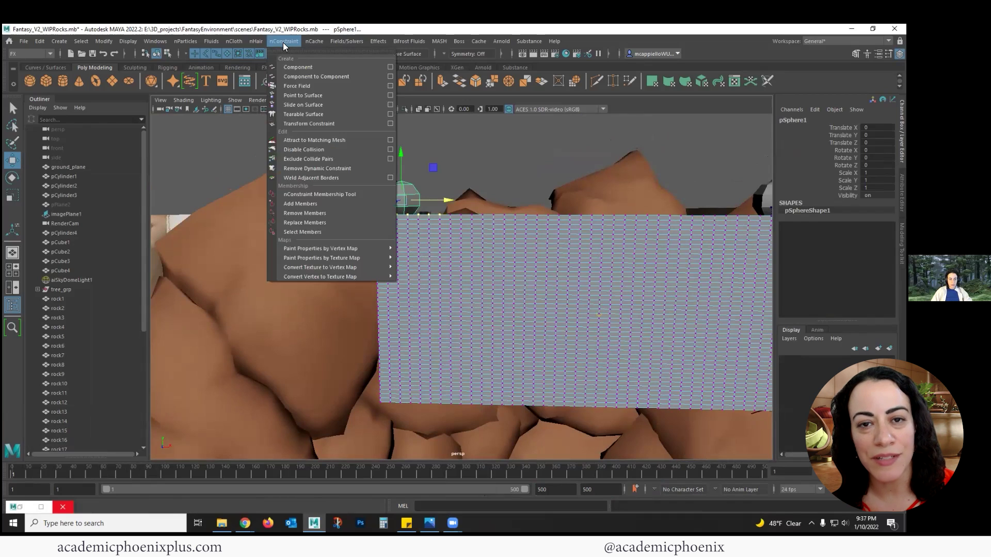
- Add a Point to Surface constraint between the selected cloth-edge vertices and the sphere, and play the cloth simulation
click(319, 96)
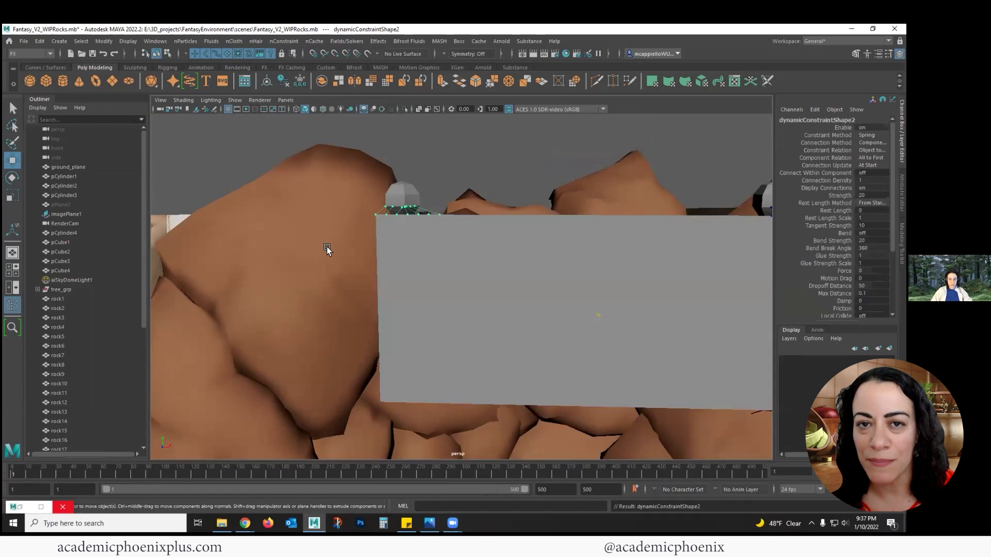
click(861, 472)
alt+right_drag(691, 386, 466, 345)
click(861, 471)
alt+middle_drag(591, 334, 555, 347)
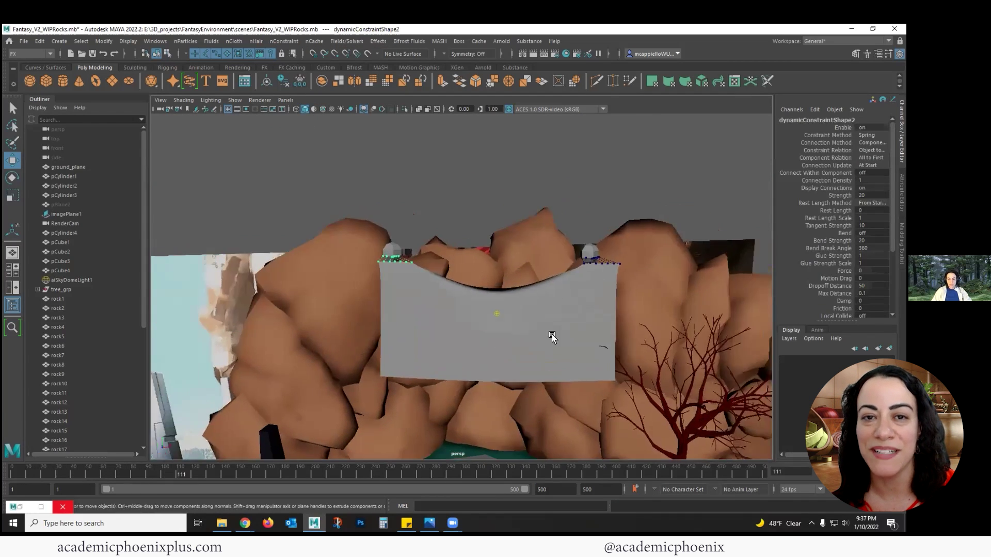
mouse_move(555, 348)
alt+mouse_down()
mouse_move(598, 366)
mouse_move(547, 361)
alt+mouse_up()
click(592, 261)
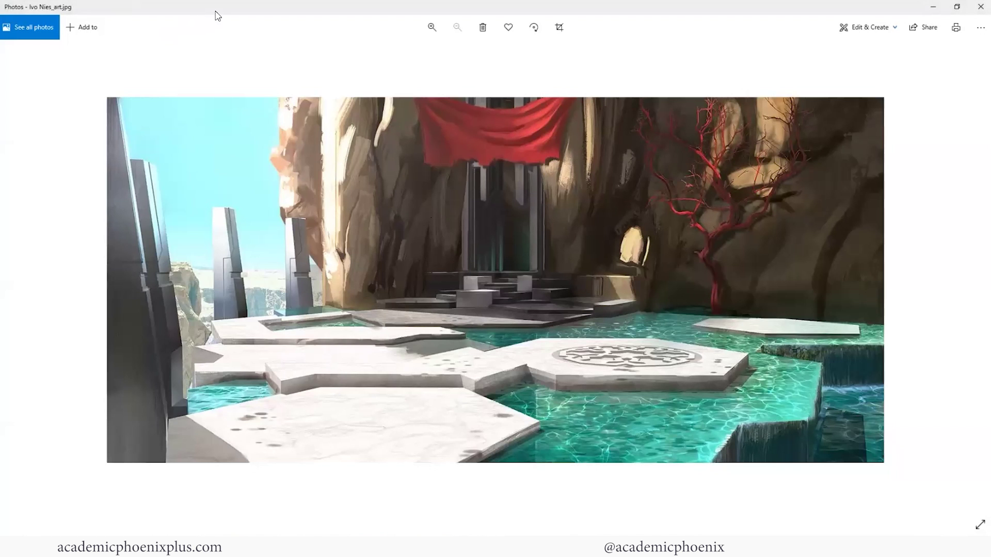
- Browse the concept artist's ArtStation portfolio and view the Military Vehicle and Sanitation unit 8 artworks
drag(217, 16, 133, 44)
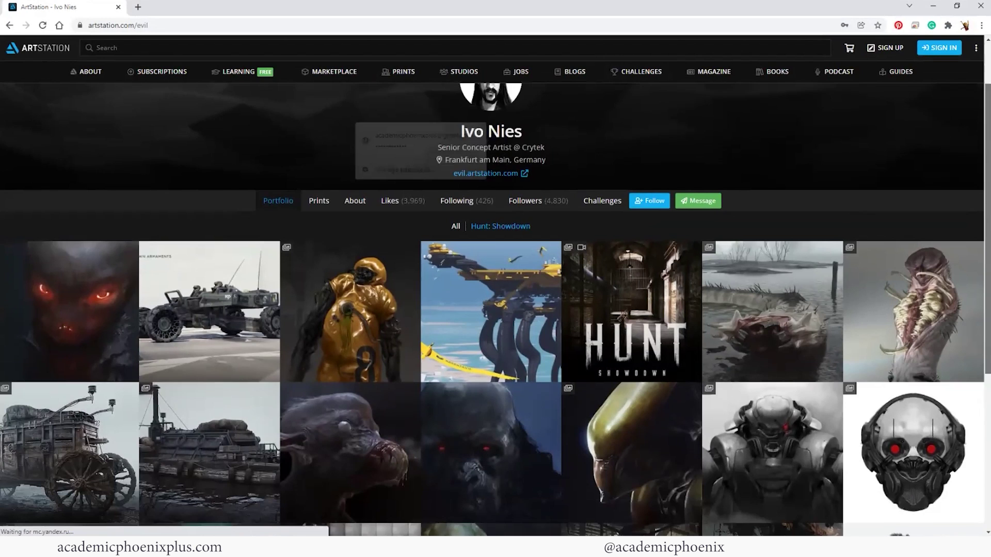
scroll(495, 299, down, 5)
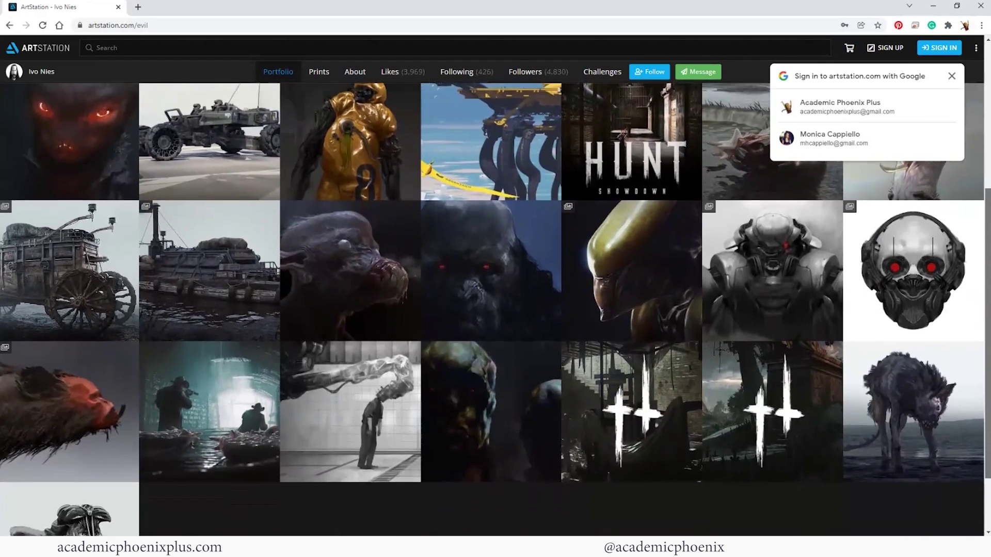
scroll(495, 309, down, 1)
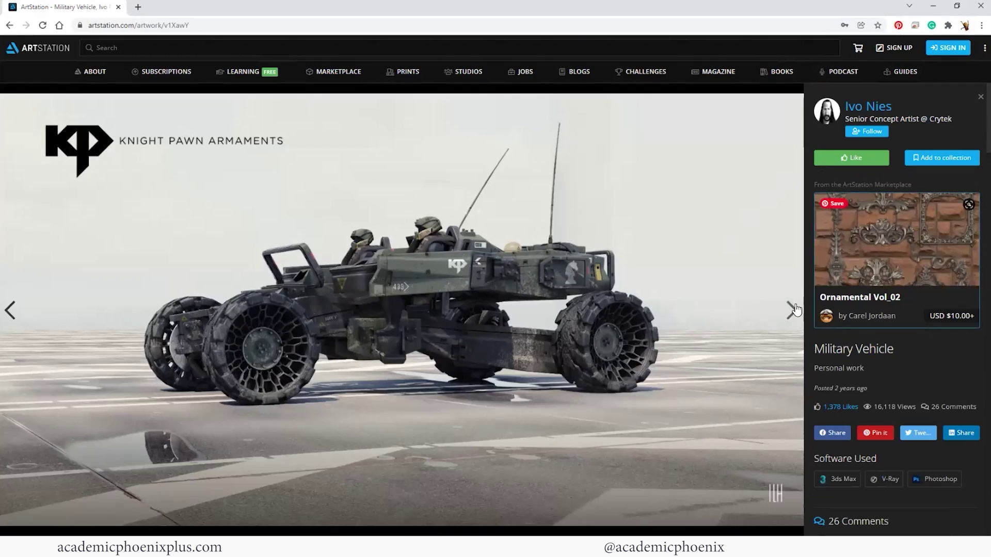
click(793, 312)
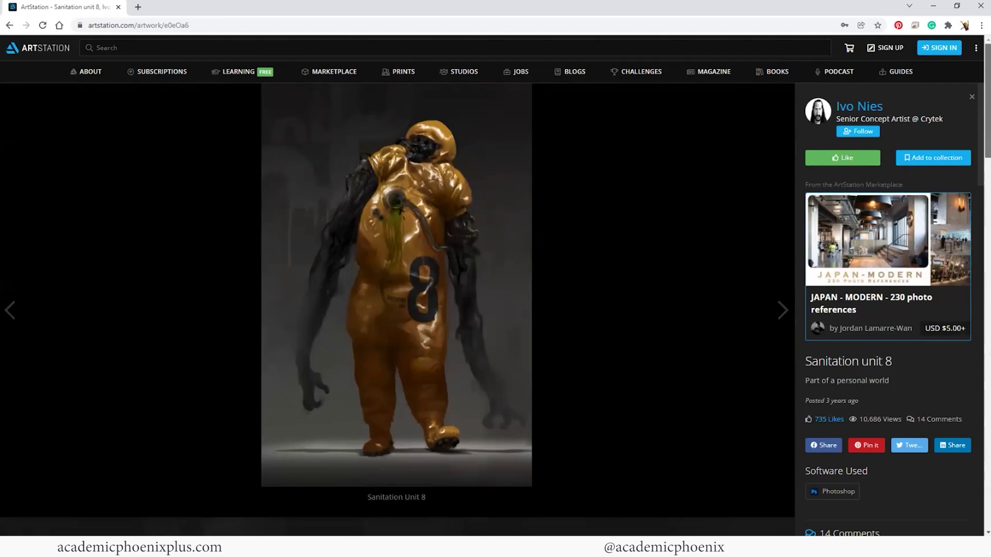
click(785, 333)
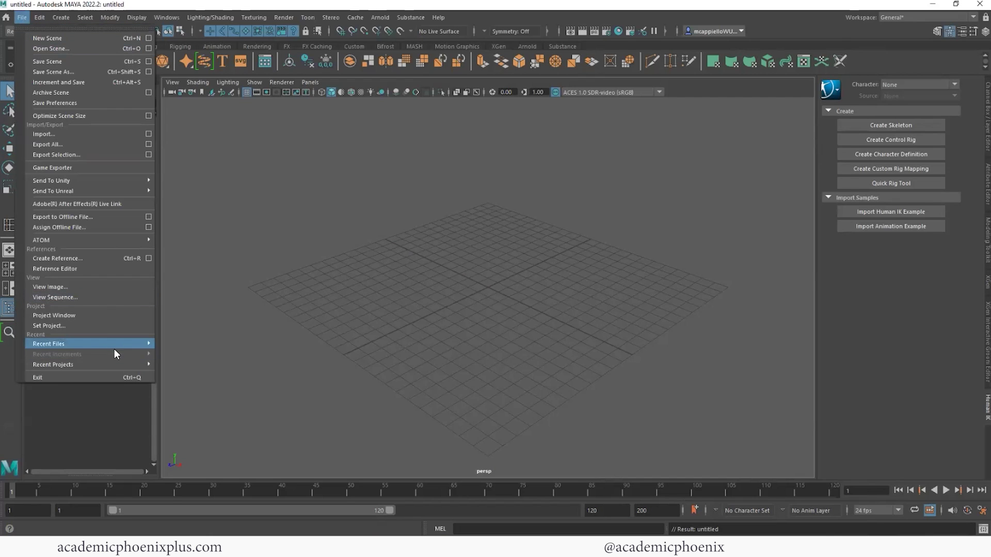
- Create a new Maya project named FantasyEnvironment in E:/3D_projects with the default folder locations
click(110, 316)
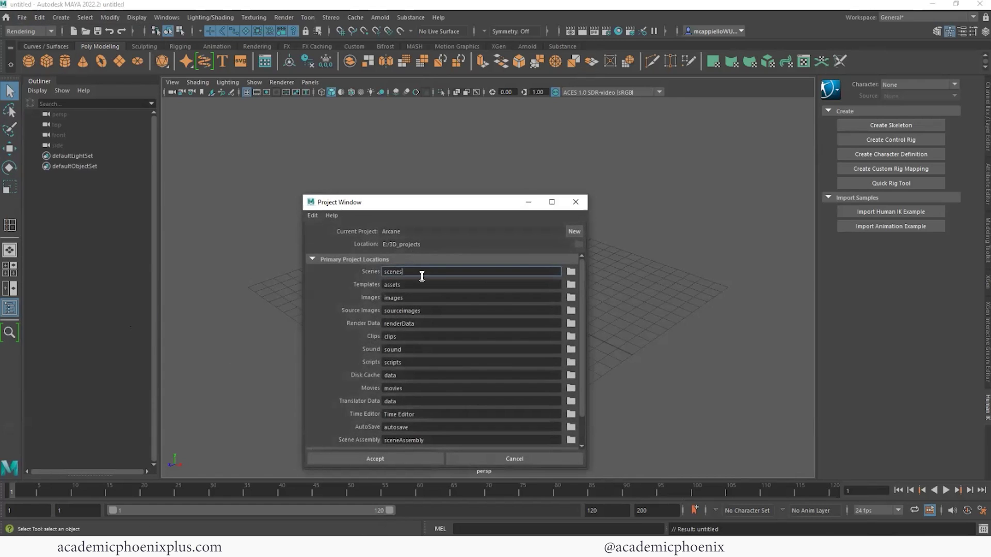
click(571, 233)
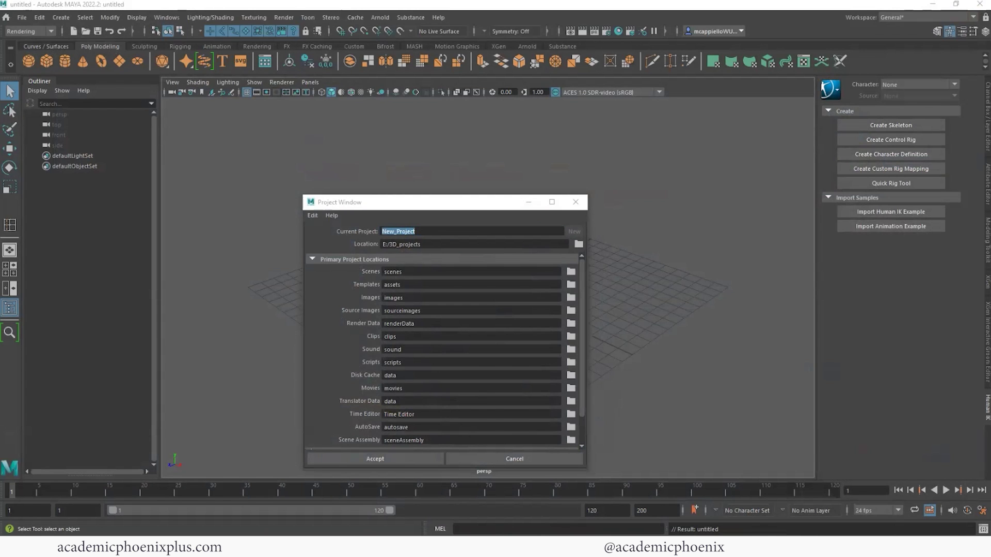
text(FantasyEnvironment)
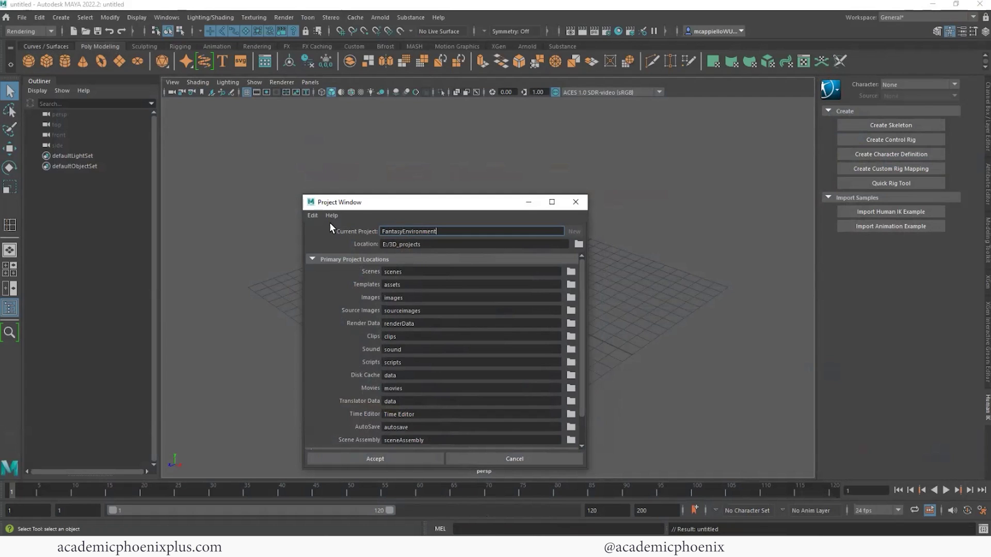
click(384, 458)
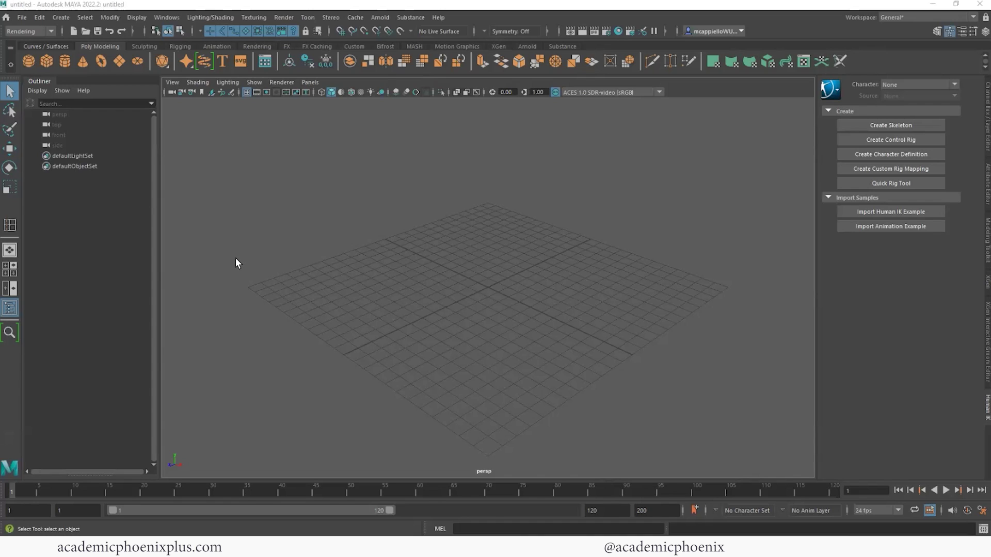
- Create a polygon plane as the ground, raise it about 0.3 units, and scale it up slightly
click(136, 61)
key(w)
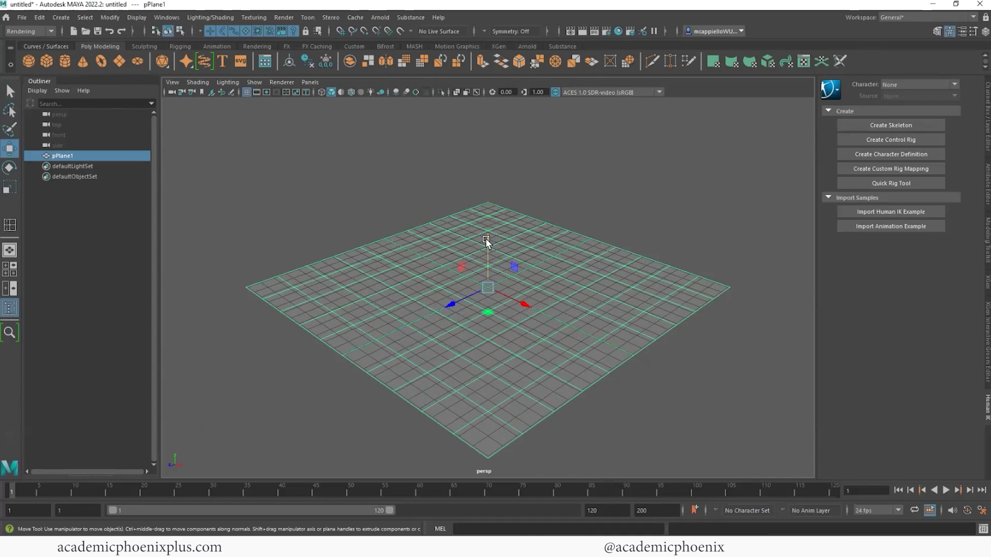
drag(485, 238, 496, 240)
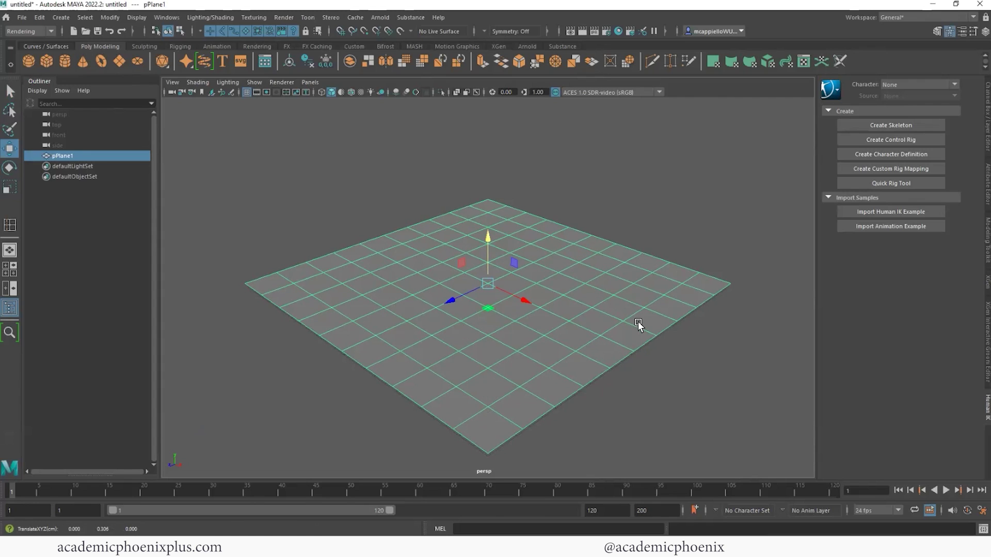
key(r)
drag(487, 283, 496, 284)
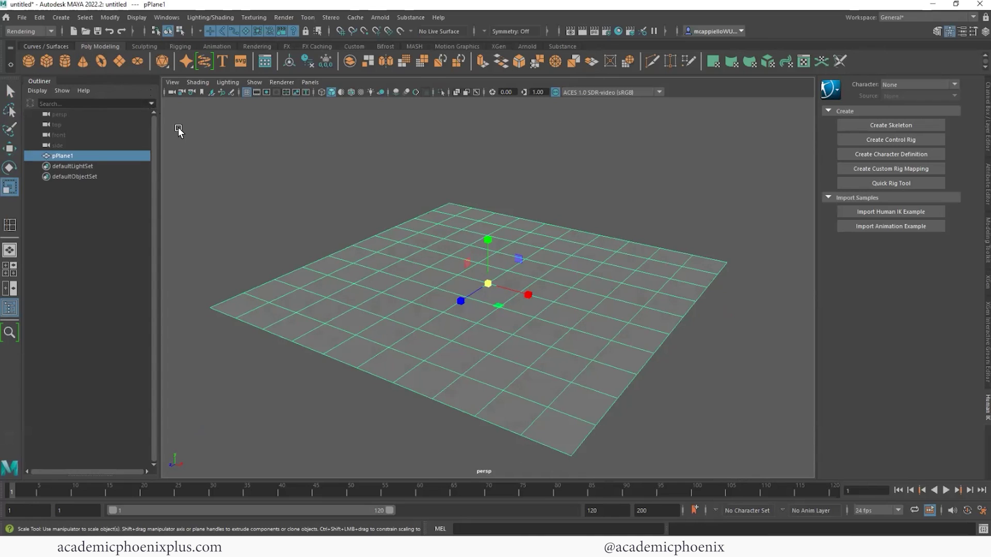
- Create a polygon cylinder at the plane's centre and reduce its axis subdivisions to make it hexagonal
click(65, 61)
click(987, 117)
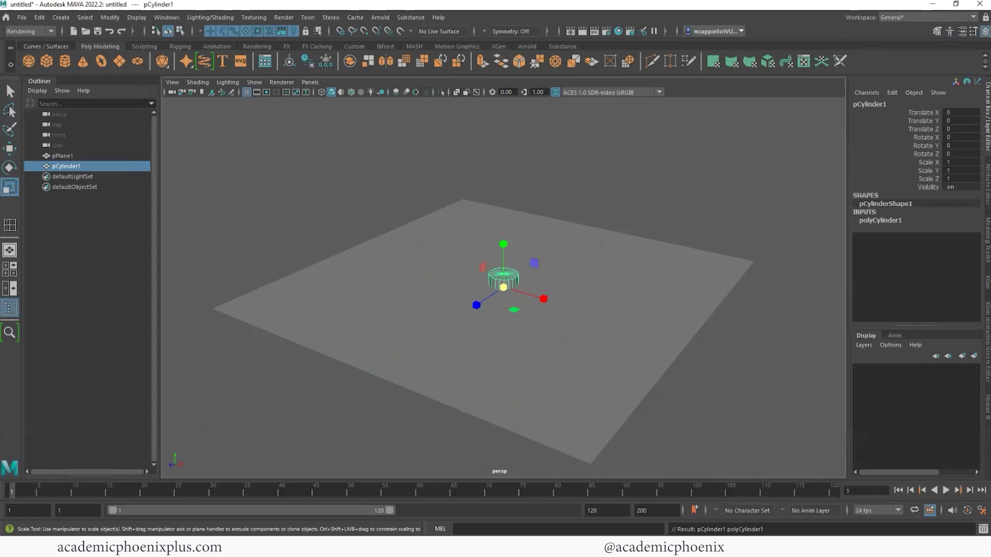
click(878, 221)
click(918, 245)
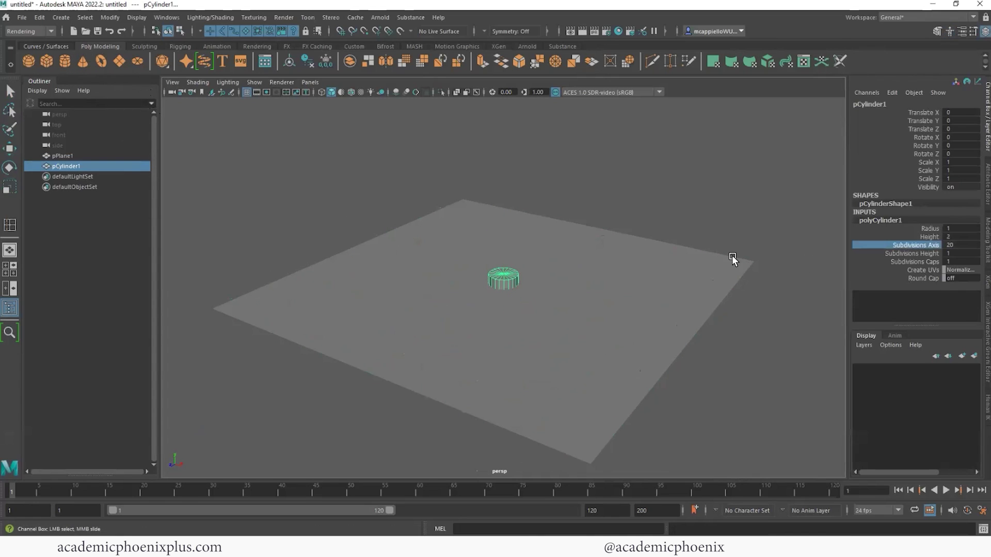
middle_drag(738, 286, 695, 287)
- Flatten and enlarge the hexagonal cylinder to about 3.8 wide and 0.34 high in scale, then place it low on the ground plane
key(r)
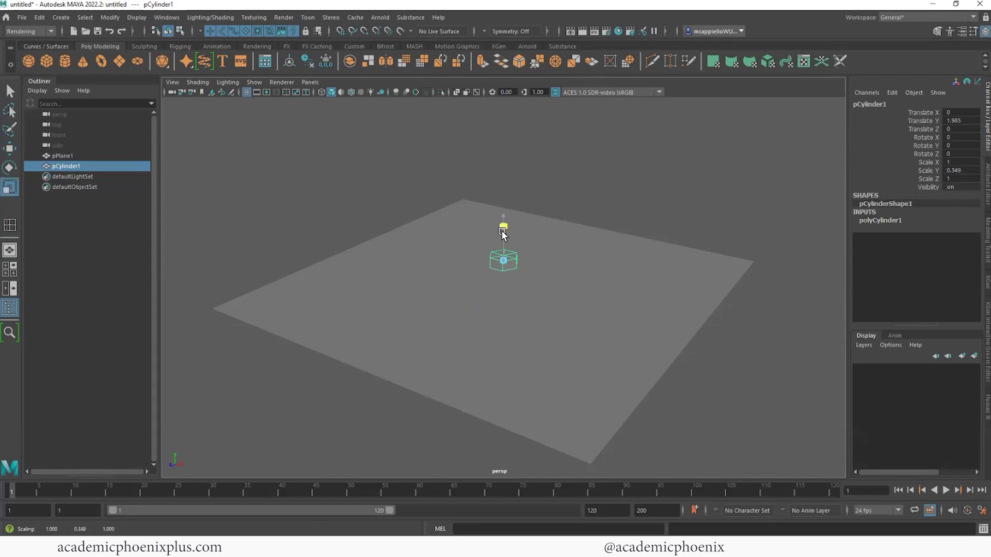
drag(504, 228, 504, 250)
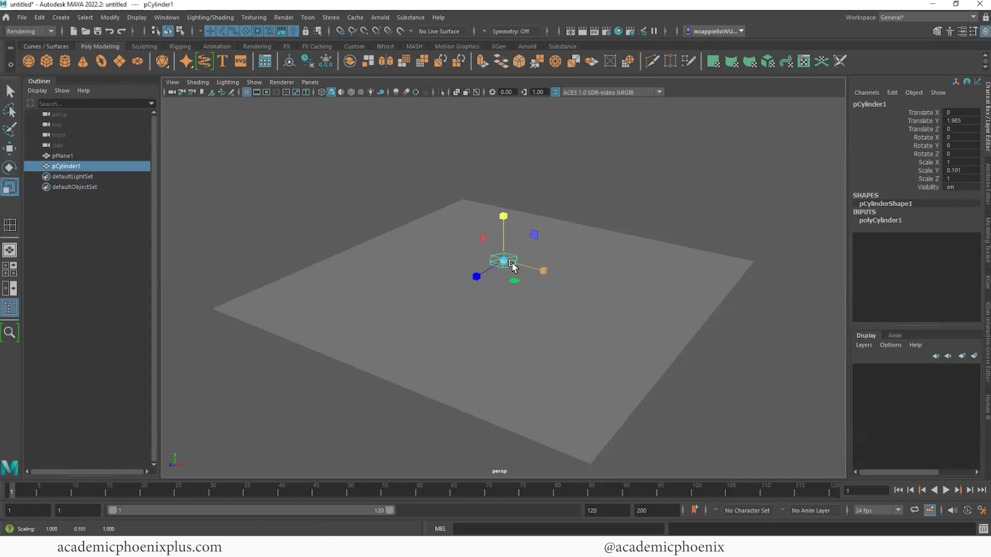
click(397, 93)
drag(506, 260, 549, 256)
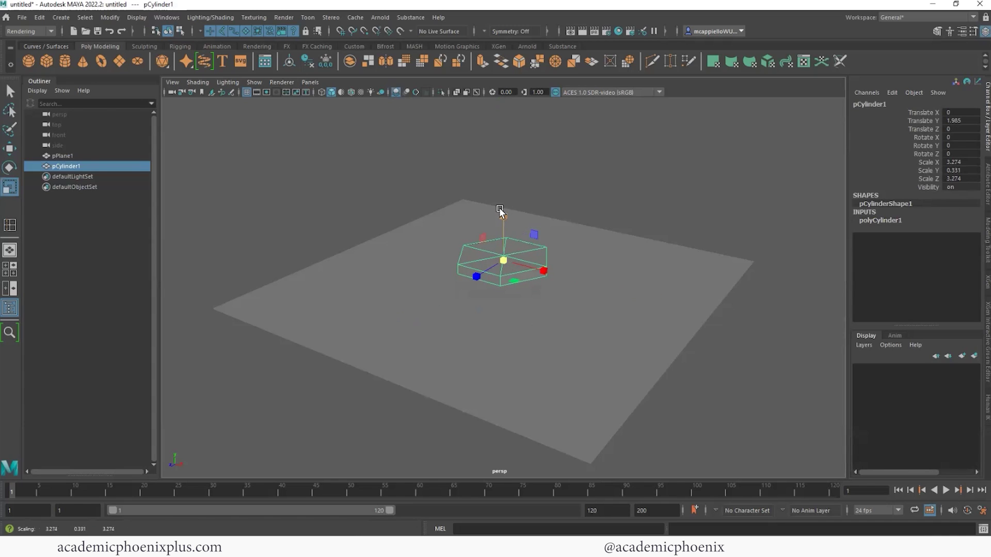
key(w)
drag(500, 207, 500, 231)
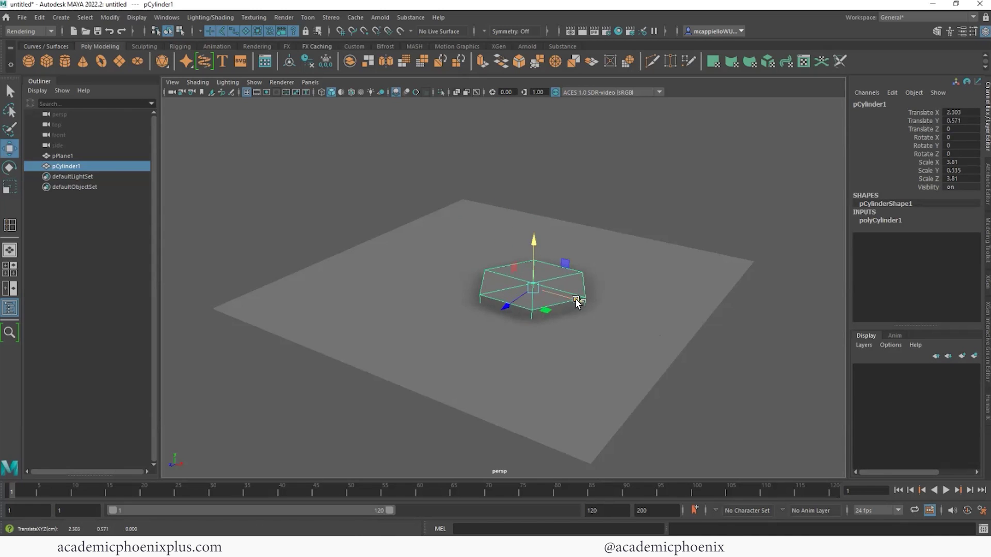
- Duplicate the hexagonal slab and place the copy edge to edge beside it at about X -3.9, Z 2.6, rotated about 1.6° around Y
key(ctrl+d)
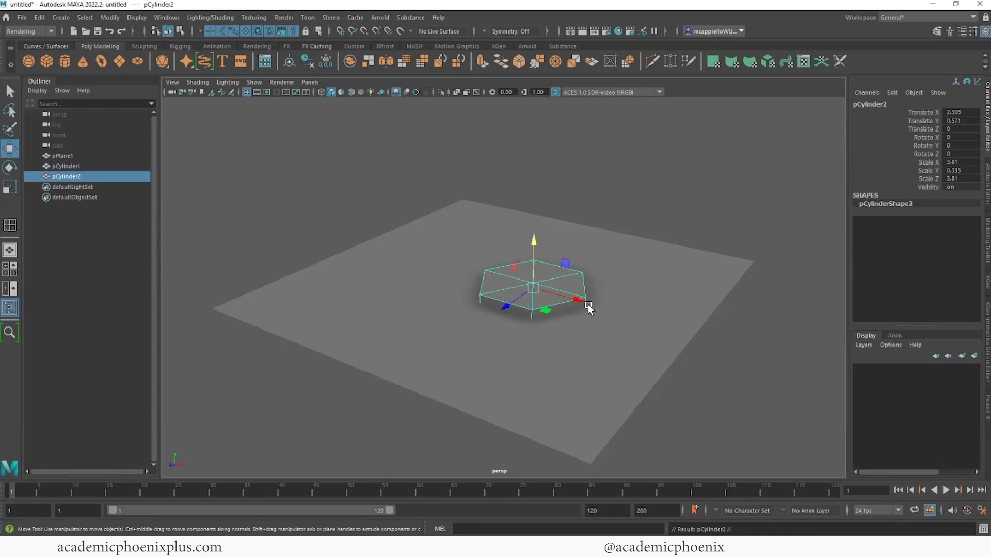
drag(580, 303, 471, 290)
mouse_move(414, 279)
mouse_down()
mouse_move(466, 284)
mouse_move(405, 290)
mouse_up()
key(e)
key(w)
mouse_move(475, 283)
mouse_down()
mouse_move(479, 292)
mouse_move(451, 298)
mouse_move(478, 288)
mouse_up()
key(e)
key(w)
drag(406, 298, 404, 299)
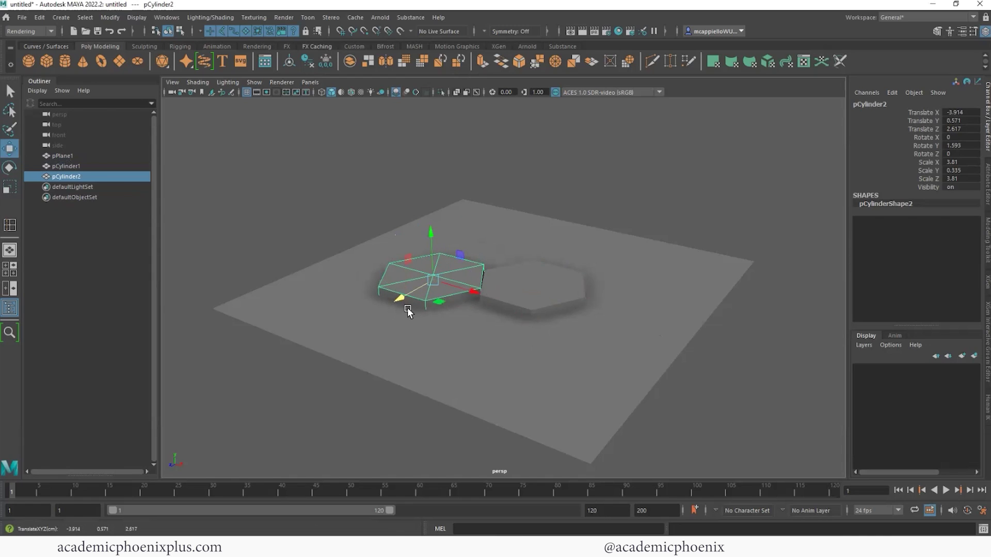
- Duplicate the second slab to about Z -13.6, scale it to about 7.1 wide and 0.28 high, and rotate it about 26° around Y
key(ctrl+d)
middle_drag(417, 285, 541, 241)
key(r)
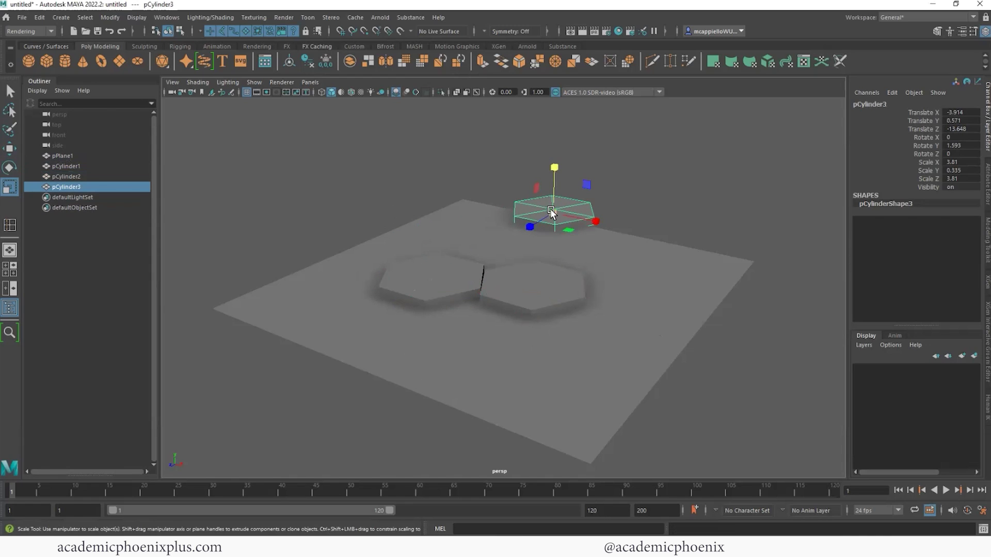
drag(553, 212, 603, 217)
key(e)
drag(547, 230, 573, 230)
key(r)
drag(553, 169, 561, 192)
key(w)
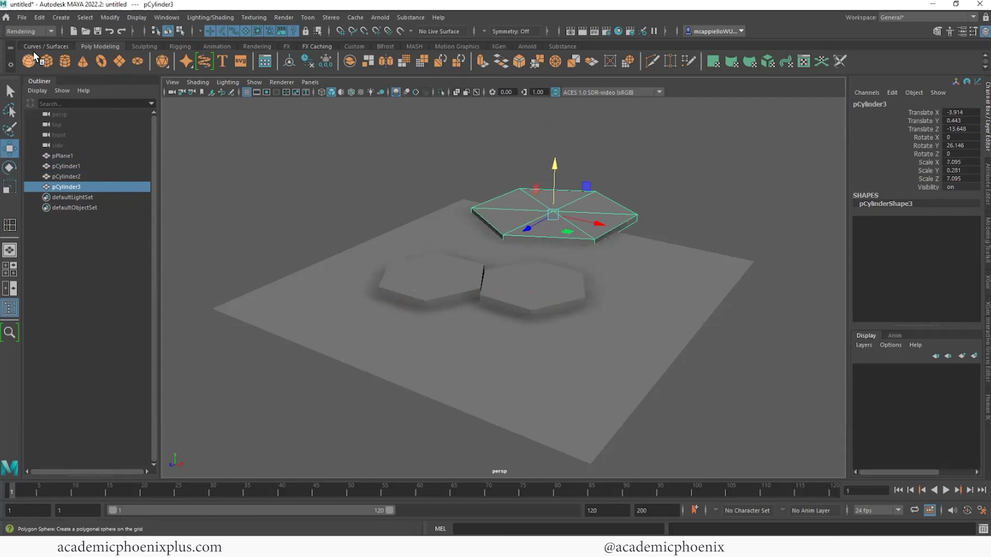
- Create a second polygon plane, scale it to about 13, and stand it upright with Rotate X set to 90
click(121, 61)
key(r)
drag(503, 288, 517, 327)
key(e)
key(w)
key(e)
drag(511, 274, 490, 289)
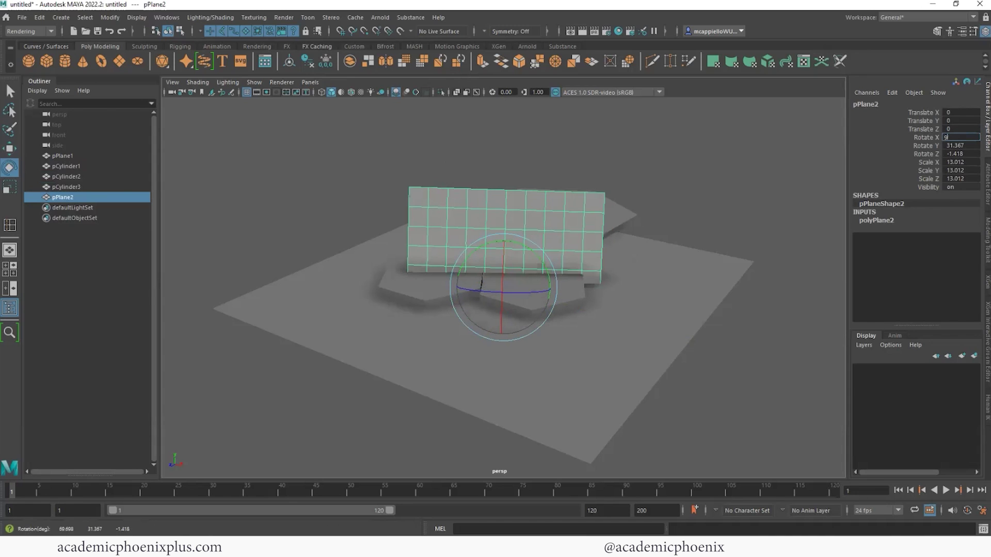
text(90)
key(Return)
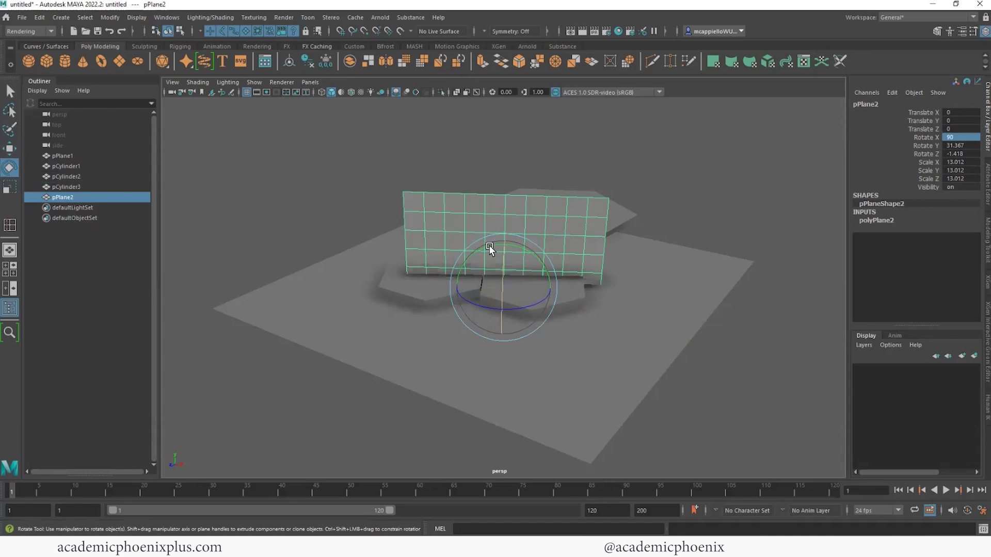
- Move the upright plane back to about Z -9.7 and turn it to about 9.7° around Y
key(w)
drag(477, 292, 532, 220)
key(e)
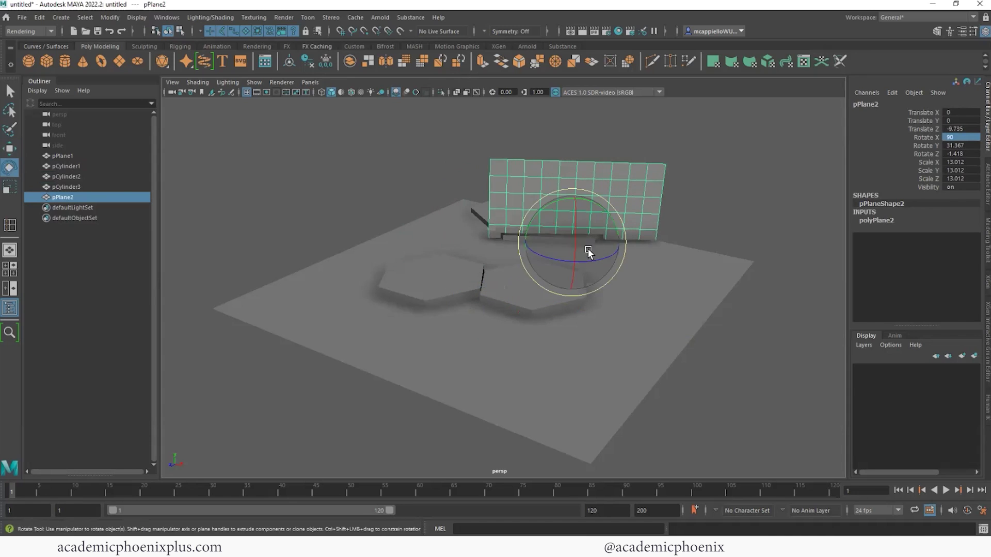
drag(587, 249, 574, 267)
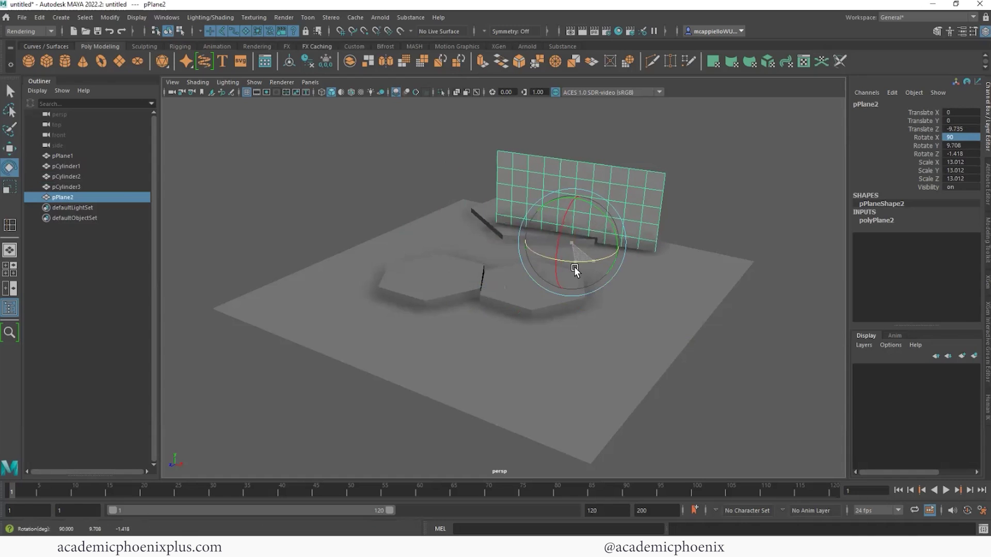
- Use soft selection on the upright plane's middle edges and pull them backward to bend the plane into a curved wall
mouse_move(570, 164)
right_down()
mouse_move(572, 175)
mouse_move(580, 147)
right_up()
click(578, 169)
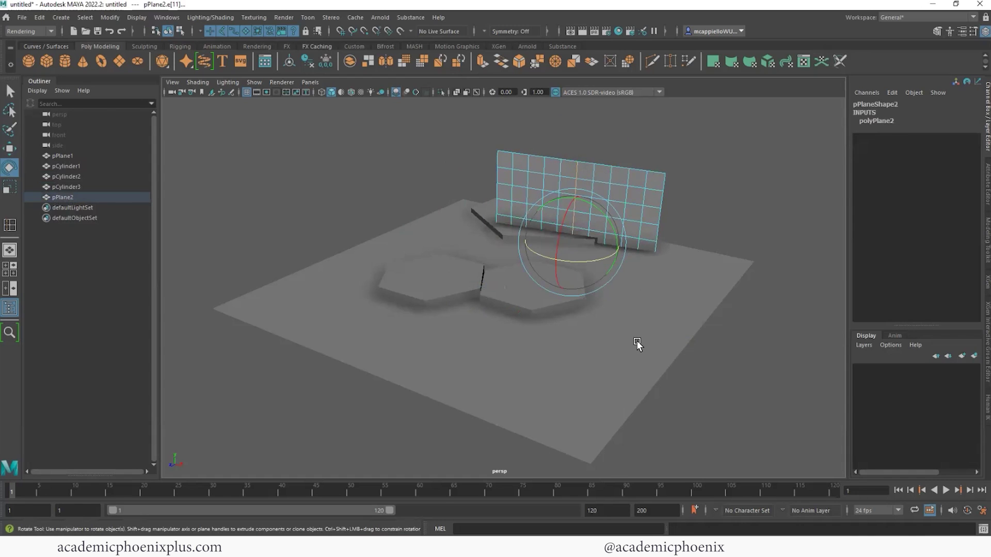
key(w)
key(b)
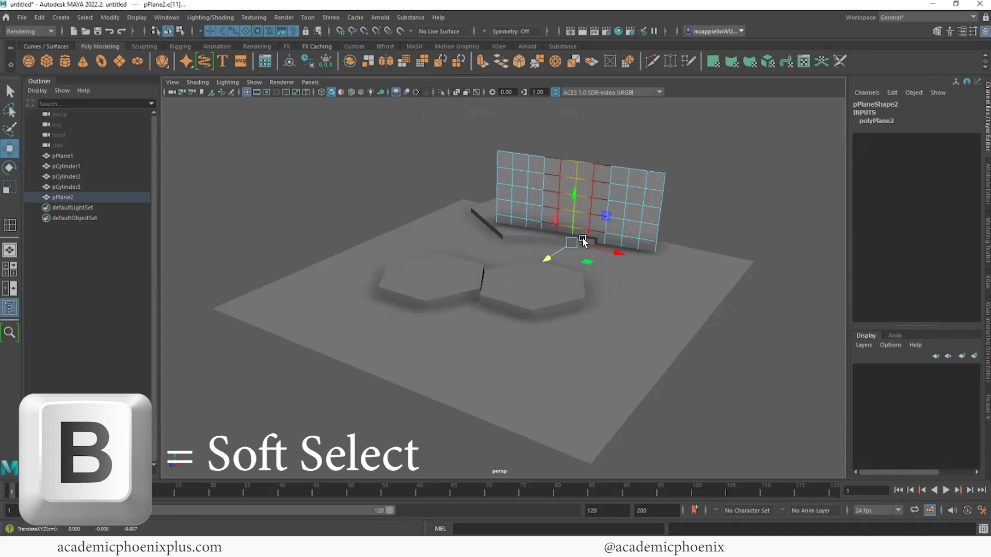
drag(587, 244, 674, 232)
drag(548, 257, 605, 254)
right_drag(635, 237, 671, 214)
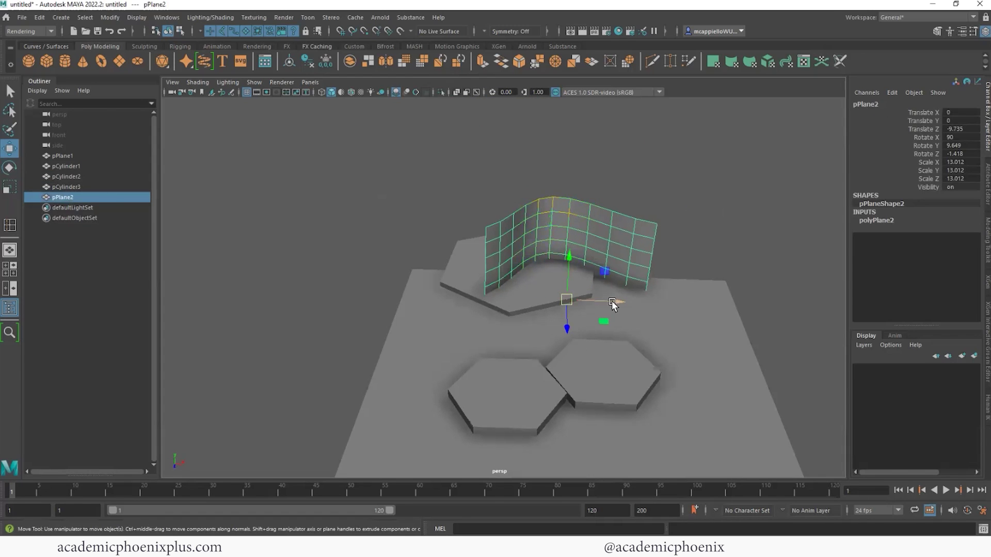
- Reposition the curved wall behind the large rear slab and enlarge it
drag(615, 302, 578, 301)
drag(520, 318, 527, 283)
drag(522, 219, 549, 191)
- Select the vertical border edges on one side of the curved wall and extrude them outward as a wide side panel
right_drag(549, 191, 549, 163)
click(673, 157)
key(e)
shift+click(656, 299)
key(w)
key(ctrl+e)
key(ctrl+z)
key(ctrl+e)
key(w)
drag(711, 240, 801, 273)
- Extrude the vertical border edges on the wall's opposite side twice to extend and turn the wall there
click(507, 146)
shift+double_click(507, 277)
key(ctrl+e)
drag(552, 218, 508, 214)
drag(444, 219, 489, 250)
key(ctrl+e)
drag(431, 200, 392, 199)
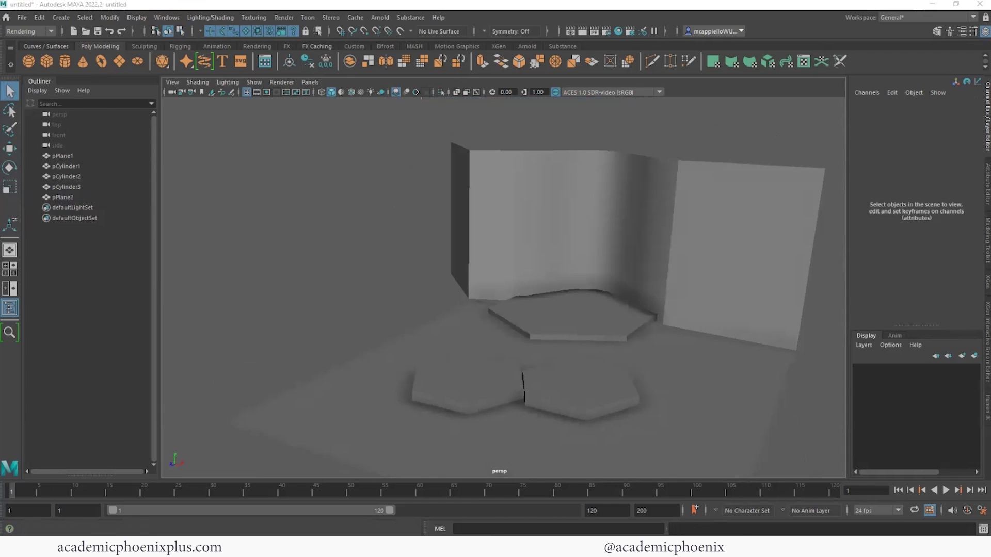
- Switch to the reference artwork in Photos and move its window aside to uncover the Maya viewport
key(alt+Tab)
click(600, 61)
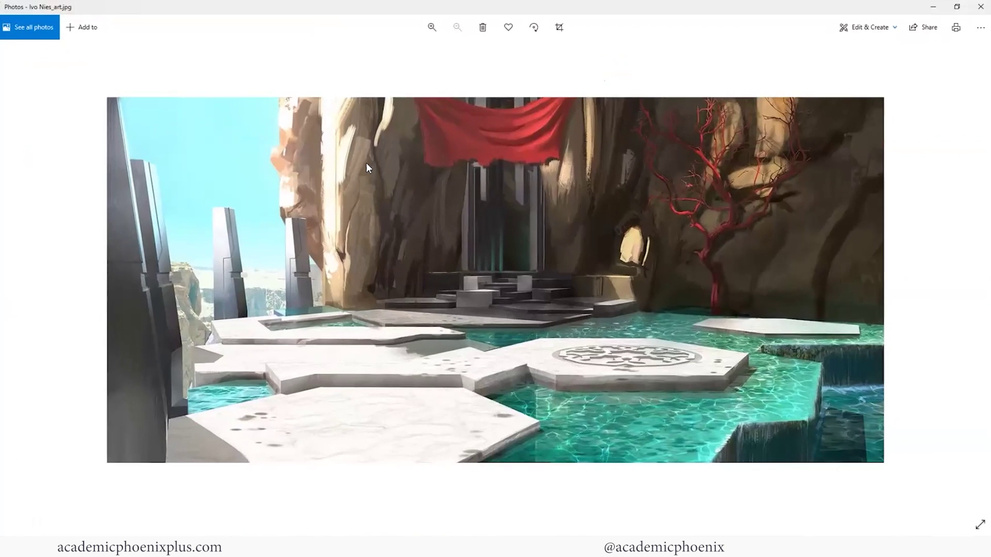
drag(854, 8, 990, 7)
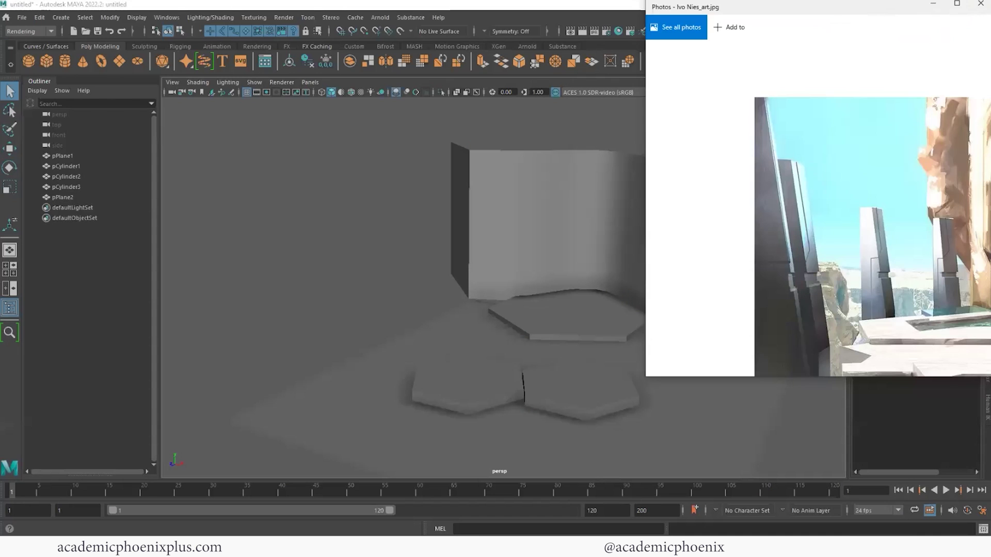
- Create a free image plane and load the concept painting JPG from the Desktop as its image
click(57, 18)
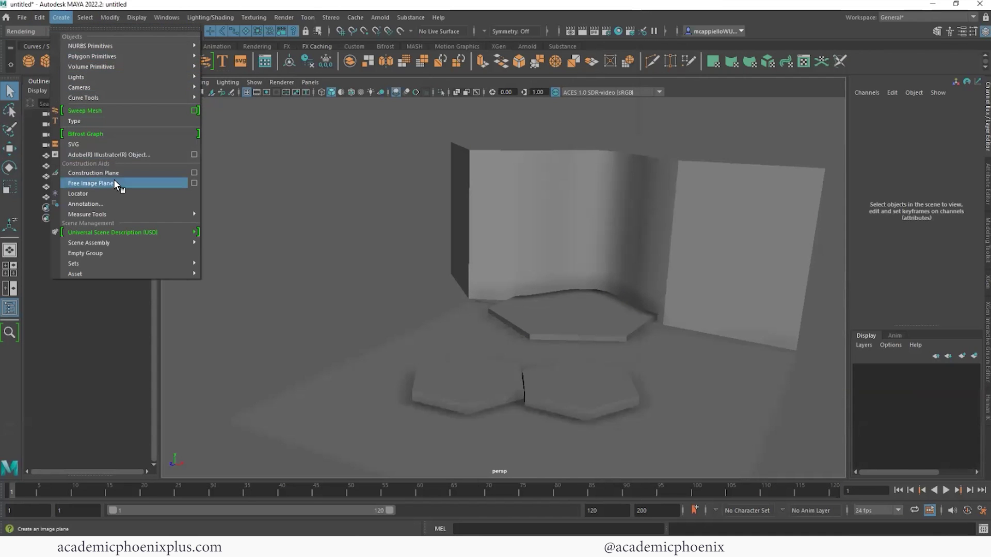
click(133, 184)
key(ctrl+a)
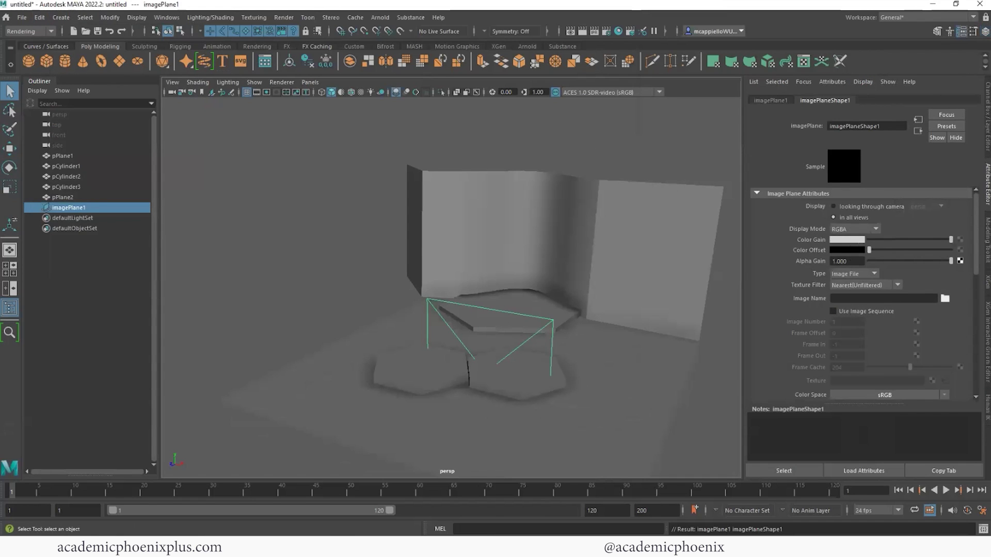
click(945, 298)
double_click(298, 300)
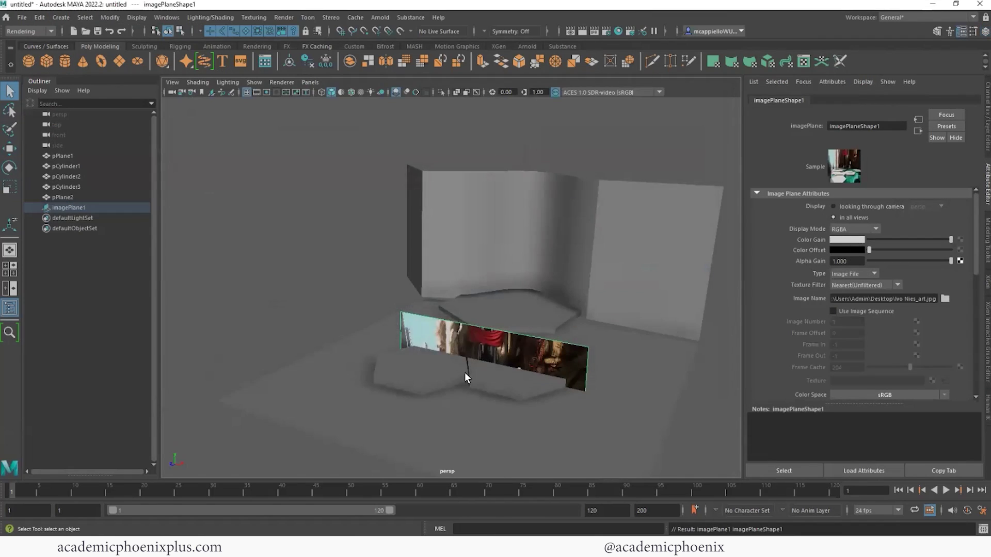
- Enlarge the image plane, raise it and move it back behind the curved wall
click(520, 348)
click(520, 348)
key(w)
drag(489, 315, 489, 232)
key(r)
drag(489, 288, 671, 297)
alt+right_drag(511, 266, 257, 271)
alt+drag(541, 253, 553, 283)
key(w)
drag(424, 326, 474, 296)
mouse_move(507, 237)
mouse_down()
mouse_move(507, 196)
mouse_move(507, 223)
mouse_up()
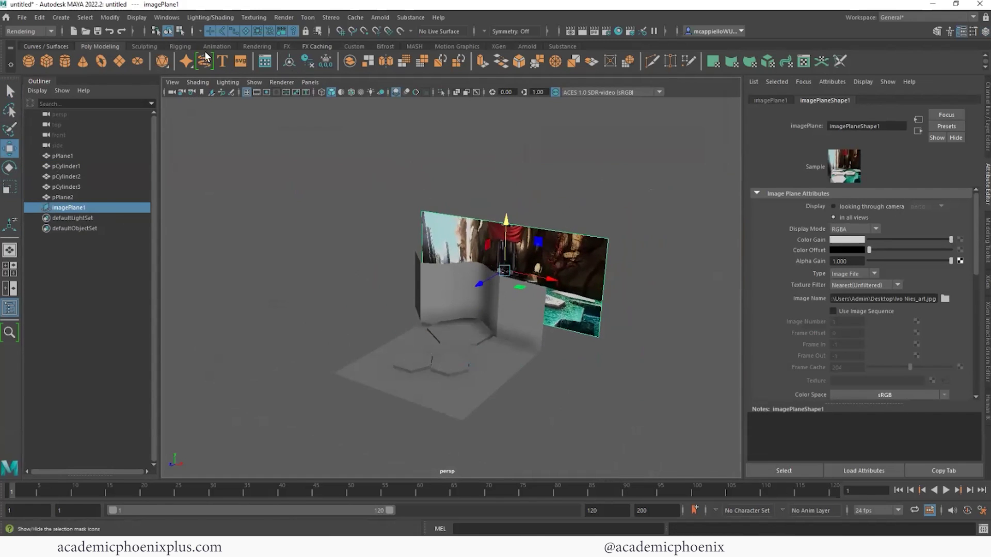
- Create a new camera, look through it in the viewport and turn on its resolution gate
click(61, 17)
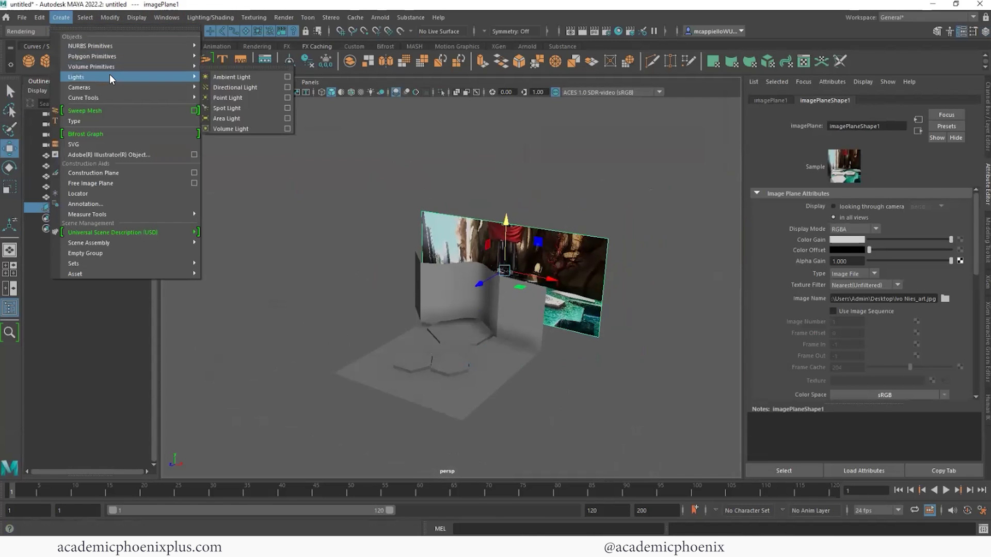
click(223, 96)
click(310, 82)
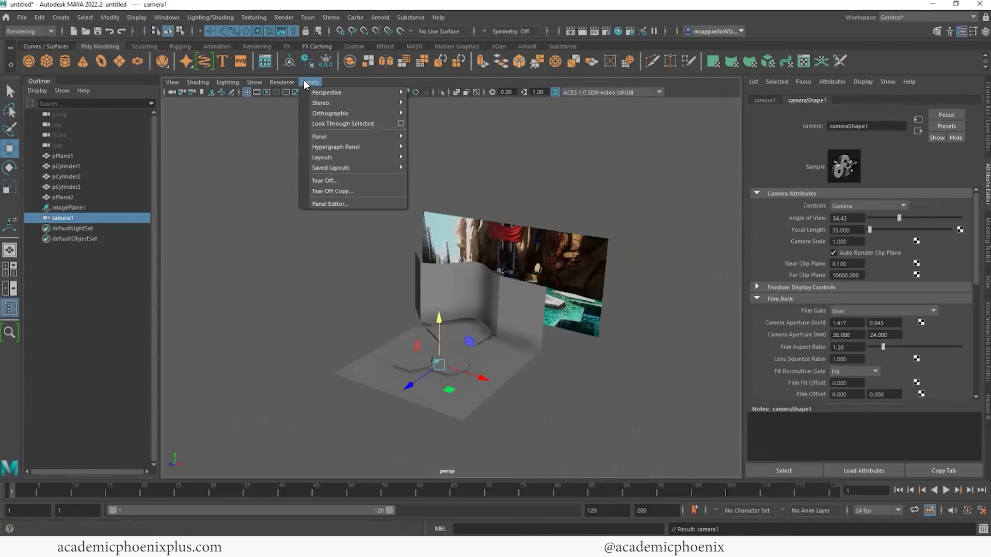
click(339, 123)
alt+drag(546, 230, 356, 310)
click(267, 92)
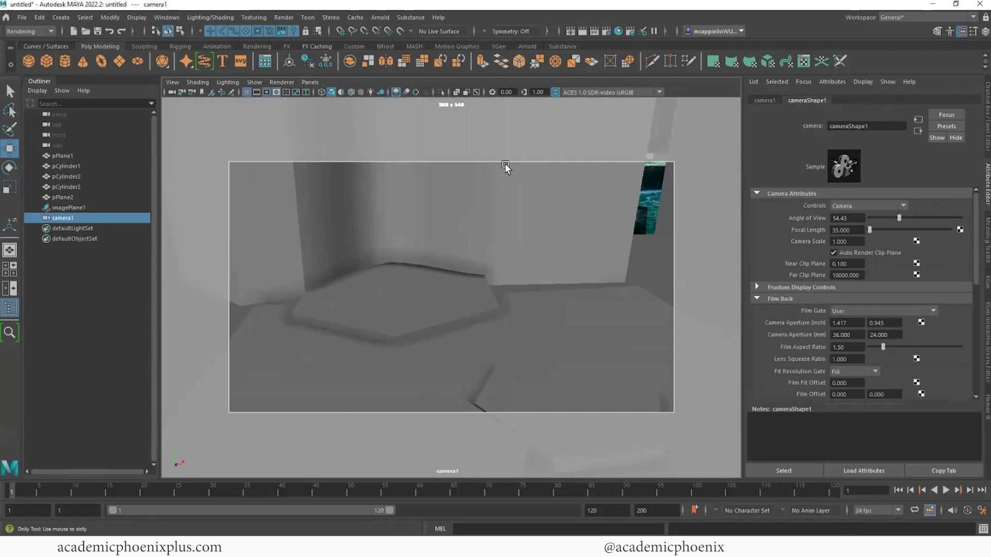
- Frame the slabs, ground and curved wall inside the camera gate, with the image plane in view behind them
scroll(484, 157, down, 5)
mouse_move(422, 224)
alt+mouse_down()
mouse_move(380, 235)
mouse_move(405, 226)
alt+mouse_up()
alt+right_drag(405, 226, 479, 175)
alt+middle_drag(478, 175, 488, 108)
alt+right_drag(488, 108, 418, 151)
alt+drag(418, 153, 467, 204)
- Shift the image plane, rotate it to face the camera and enlarge it to span the gate's width
click(471, 209)
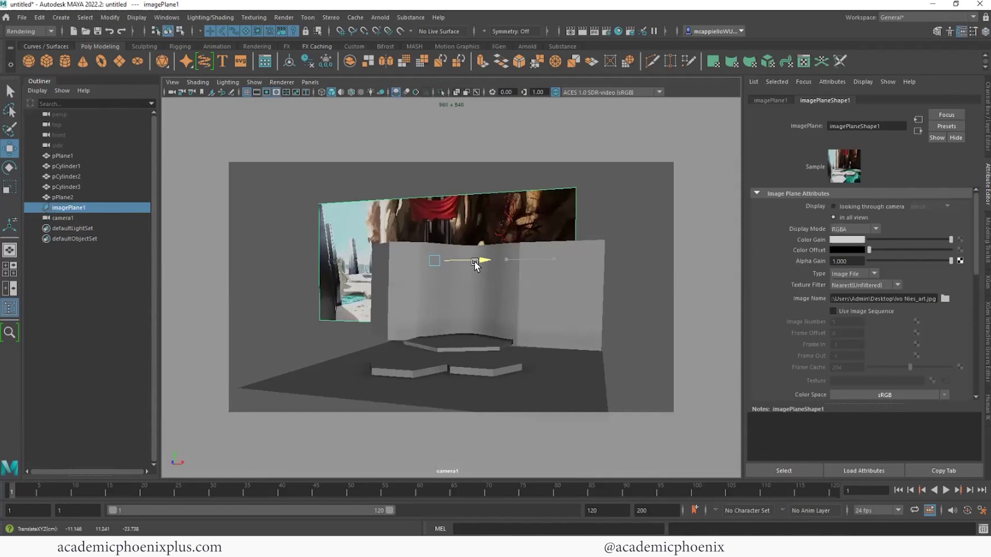
drag(547, 259, 526, 300)
key(e)
key(r)
key(w)
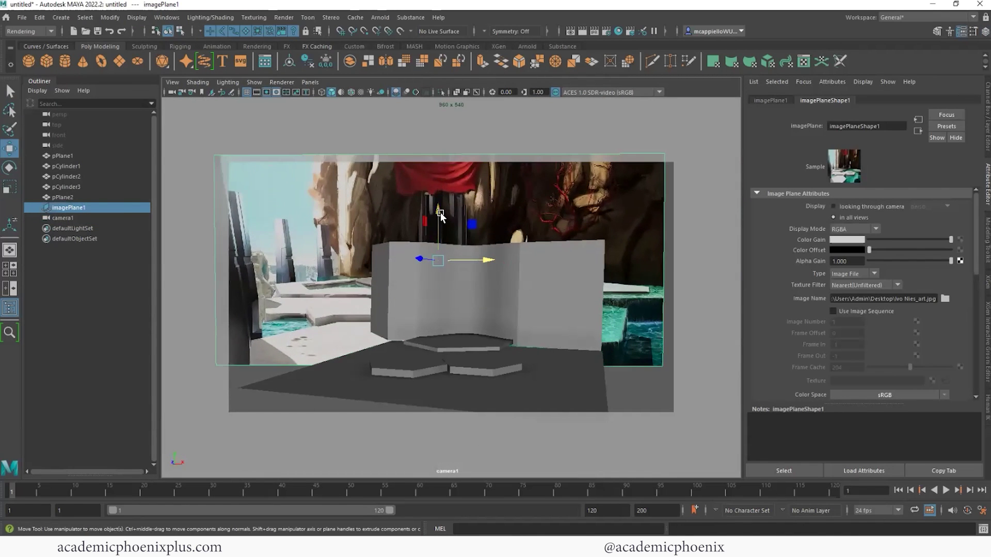
- Lower the image plane, shift it sideways and scale it evenly past the sides of the camera gate
drag(444, 224, 498, 277)
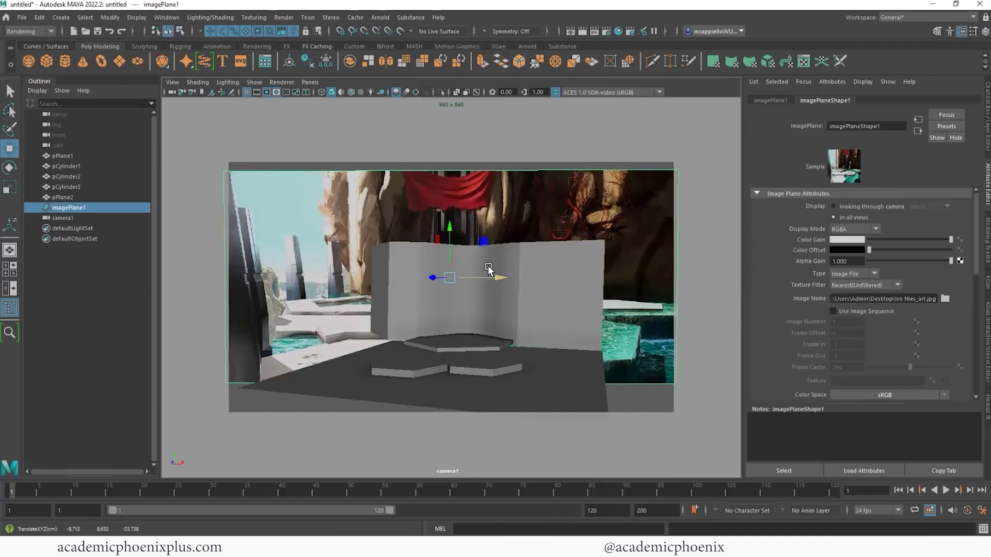
key(r)
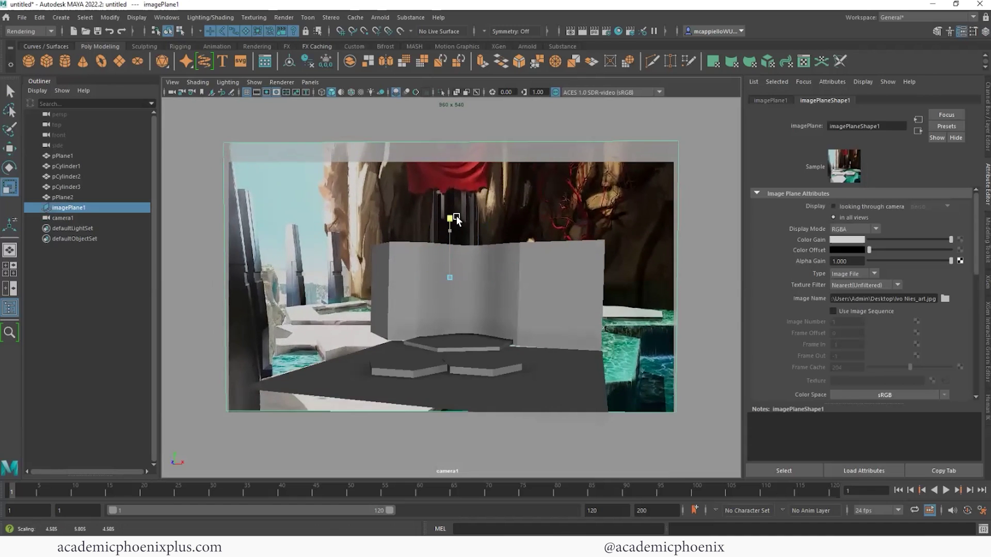
drag(450, 277, 519, 271)
drag(449, 281, 500, 259)
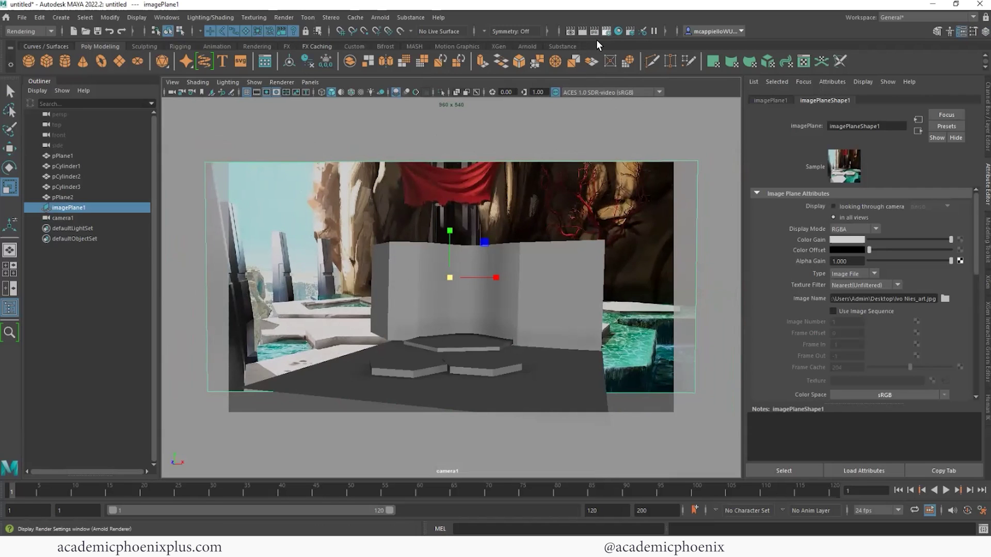
- Open the render settings and look up the concept painting's pixel dimensions in its file properties
click(618, 31)
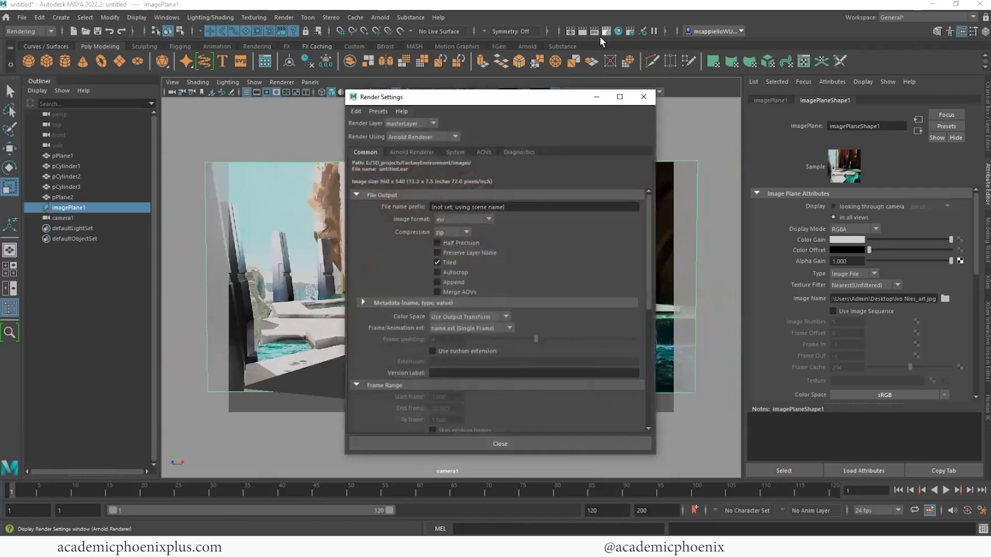
key(alt+Tab)
click(183, 171)
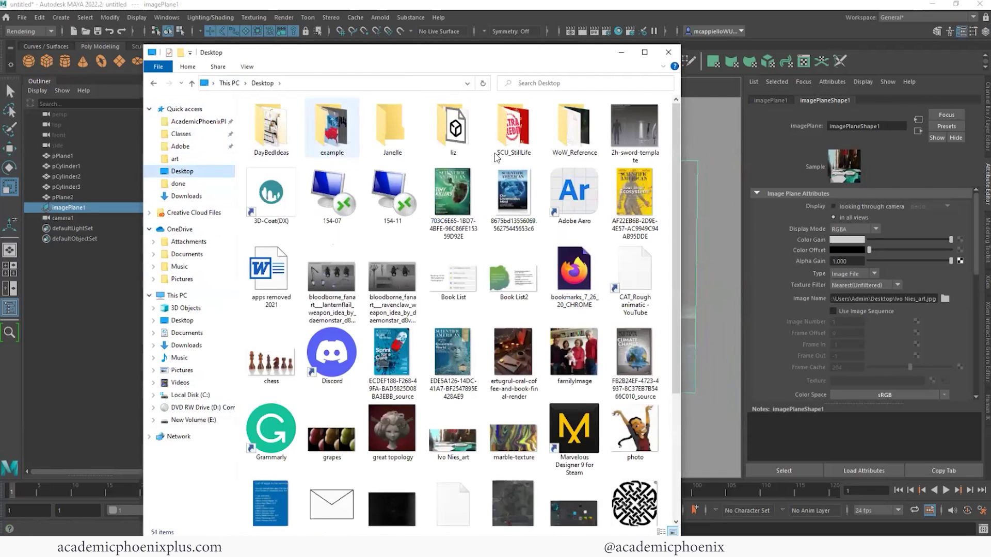
scroll(496, 294, down, 3)
right_drag(458, 307, 448, 311)
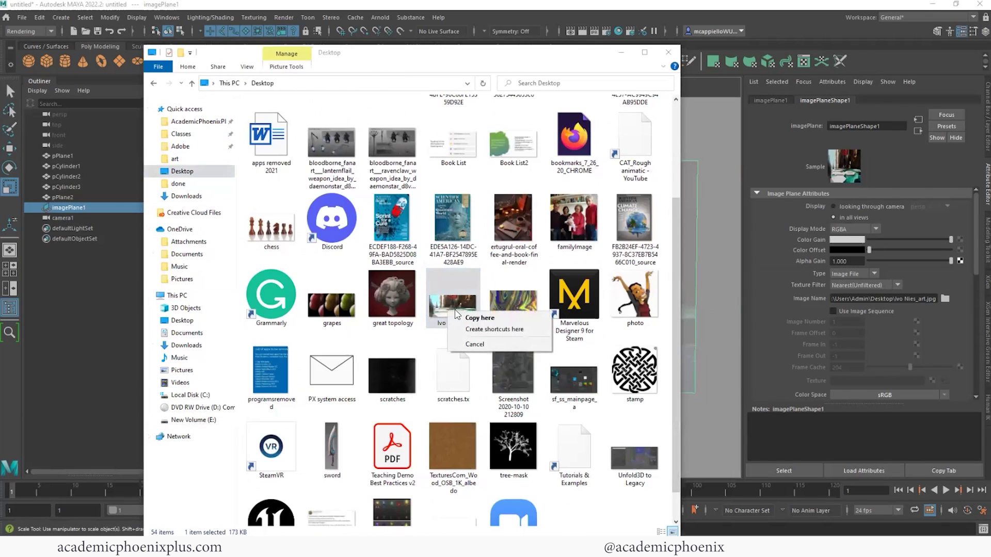
key(Escape)
right_click(452, 294)
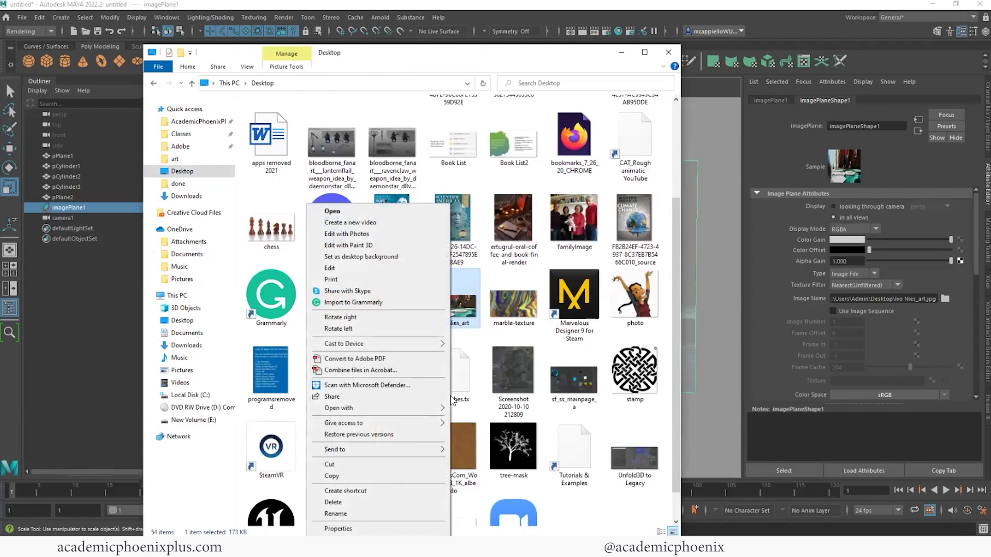
click(354, 531)
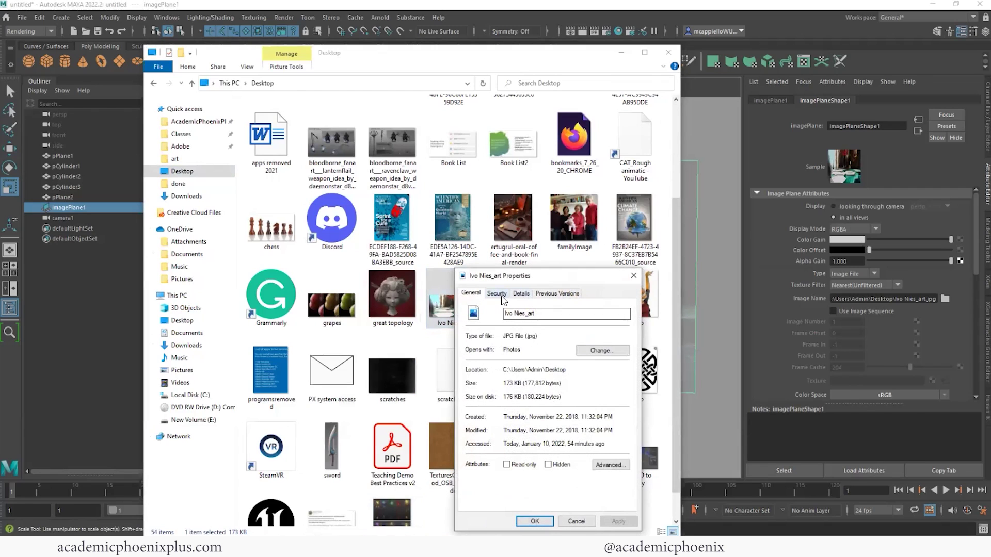
click(520, 293)
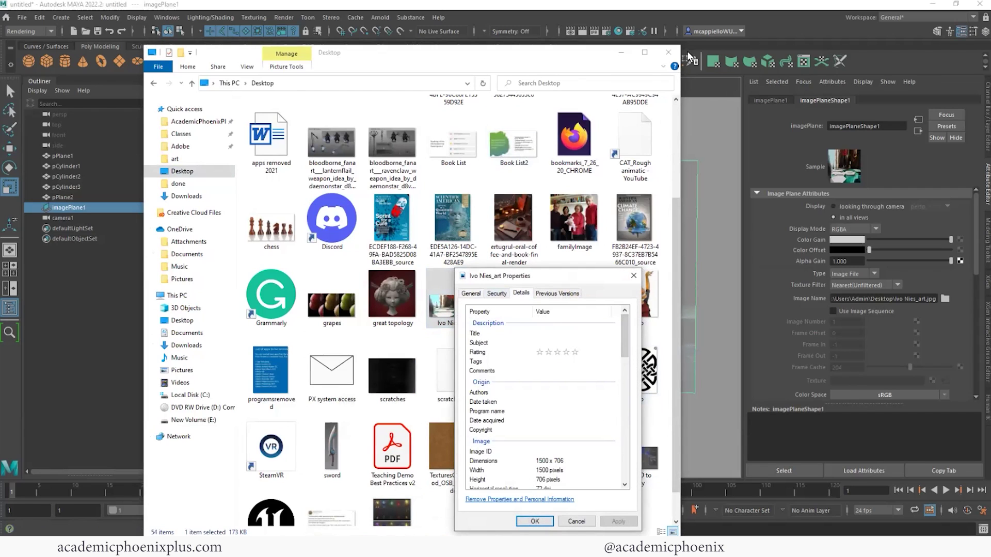
click(669, 51)
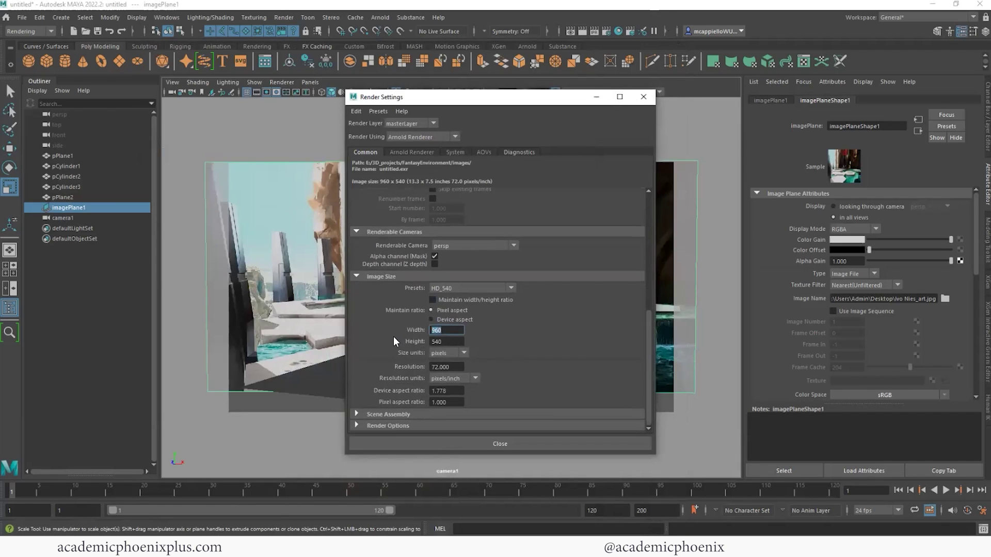
- Set the render image size to 1500 pixels wide and 706 pixels high
text(1500)
key(Tab)
text(706)
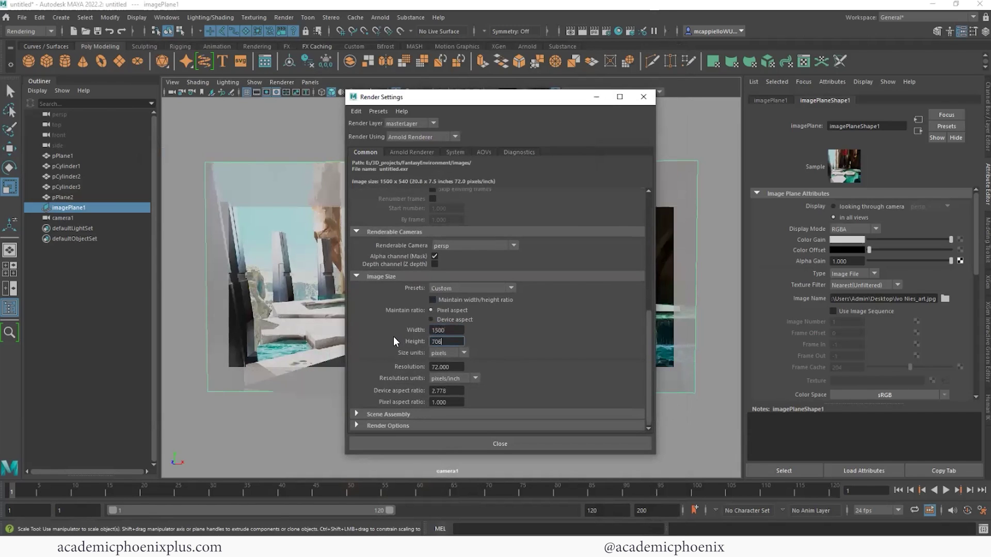
key(Return)
click(546, 444)
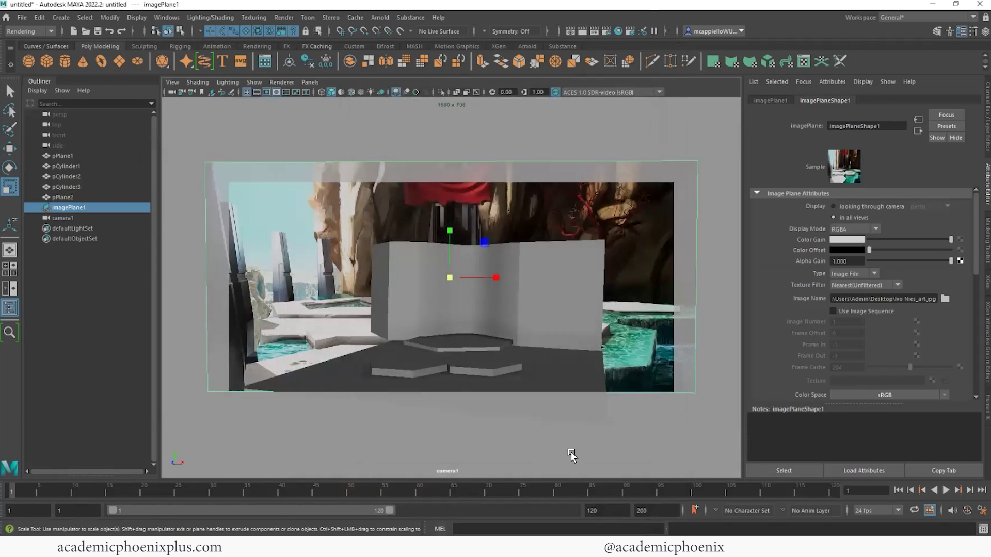
- Resize the image plane to fit the new camera gate and adjust the camera angle
mouse_move(451, 278)
mouse_down()
mouse_move(439, 282)
mouse_move(447, 287)
mouse_up()
alt+drag(645, 285, 615, 293)
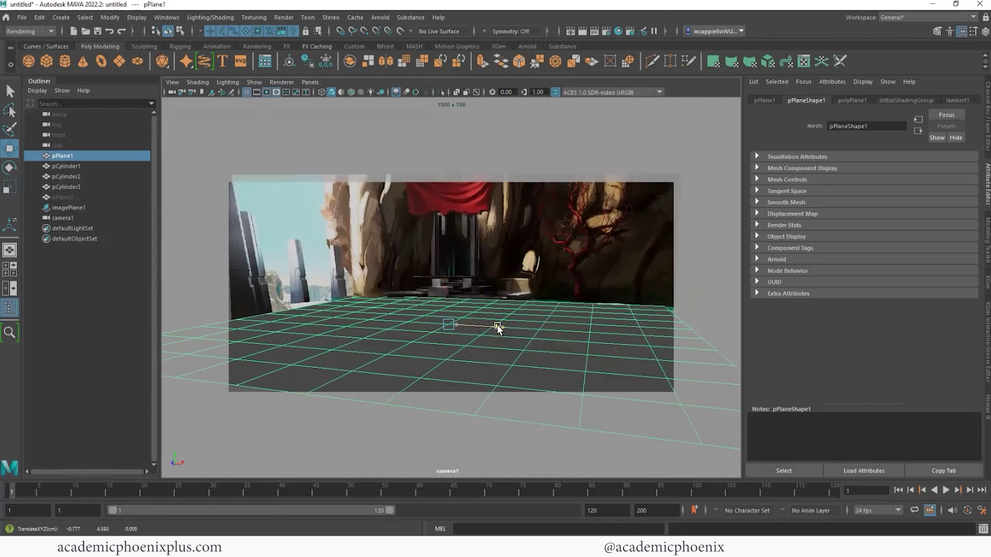
- Shift, widen and slightly rotate the ground plane to cover the lower part of the camera frame
mouse_move(497, 325)
mouse_down()
mouse_move(626, 333)
mouse_move(496, 326)
mouse_up()
key(r)
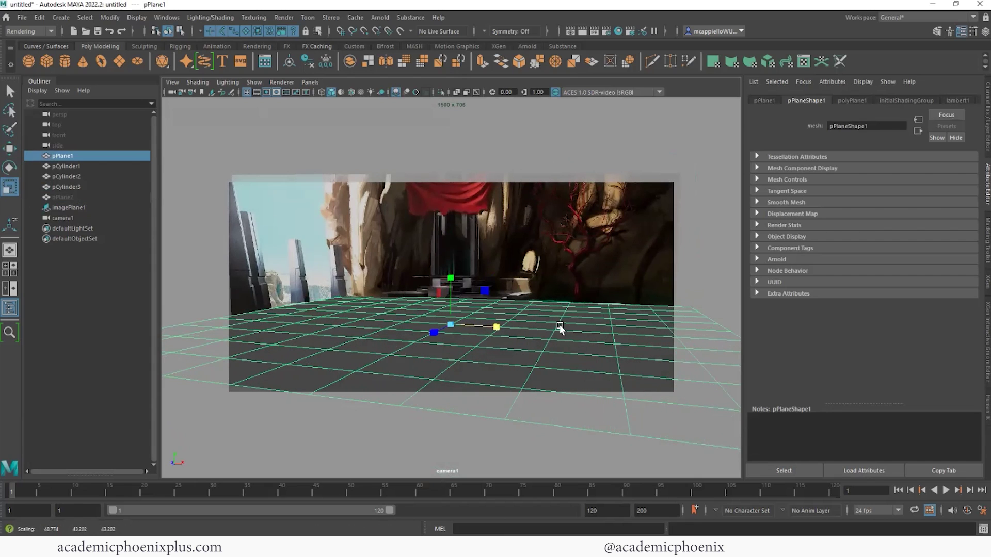
key(e)
drag(466, 333, 471, 330)
- Select the three hexagonal slabs and raise them above the ground plane
key(ctrl+h)
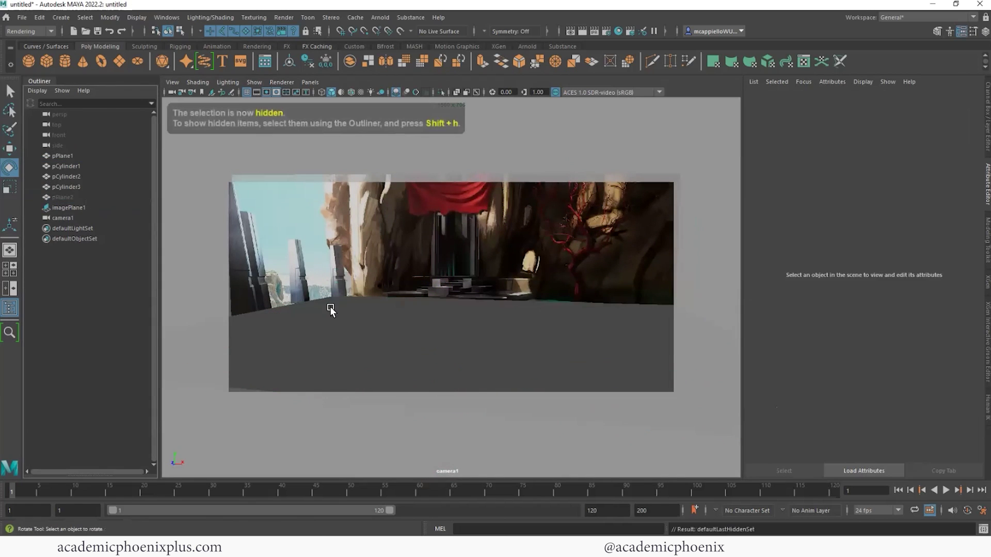
key(ctrl+z)
click(77, 165)
shift+click(66, 186)
key(w)
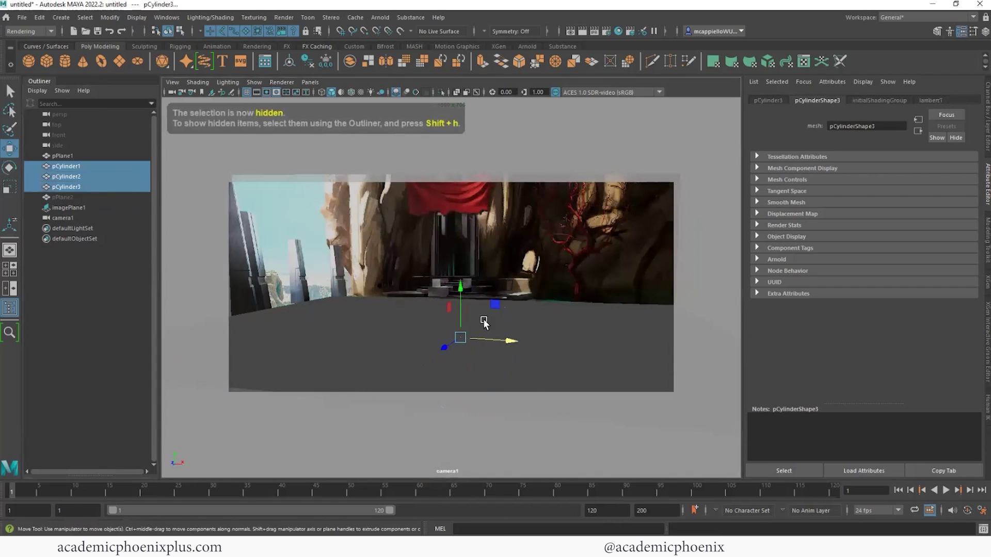
drag(461, 290, 459, 257)
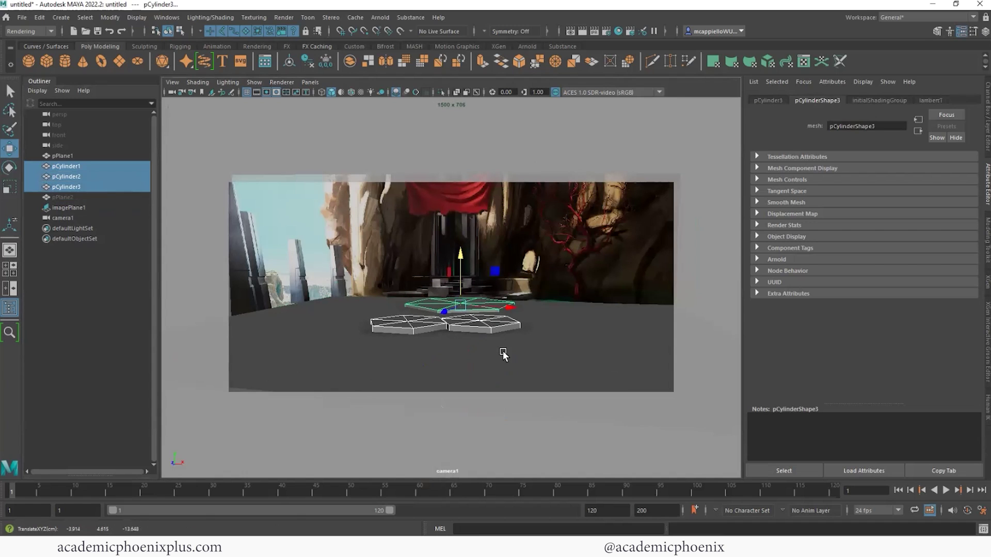
- Hide the ground plane and move and enlarge the right front slab over the painted patterned platform
click(531, 365)
key(ctrl+h)
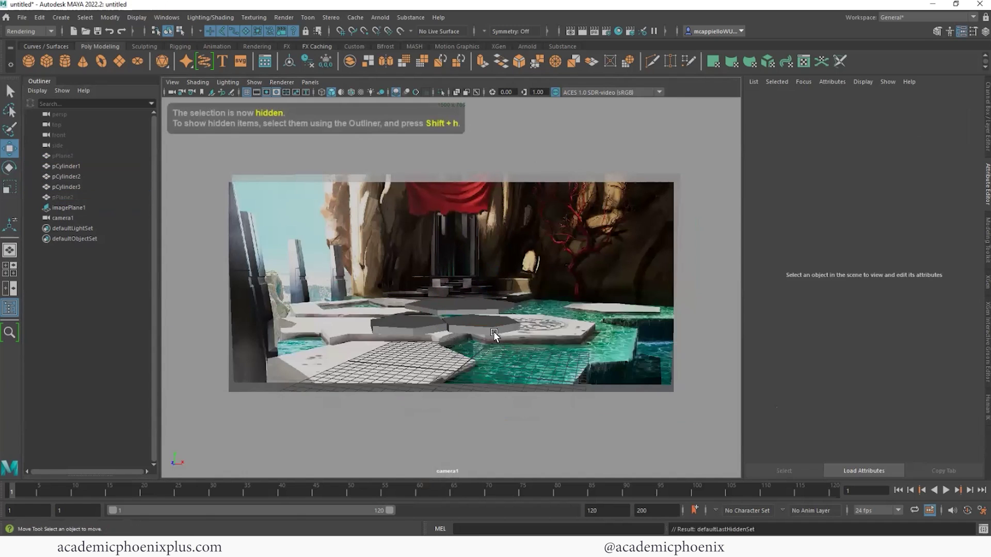
click(493, 331)
mouse_move(532, 327)
mouse_down()
mouse_move(586, 329)
mouse_move(547, 330)
mouse_up()
key(r)
key(e)
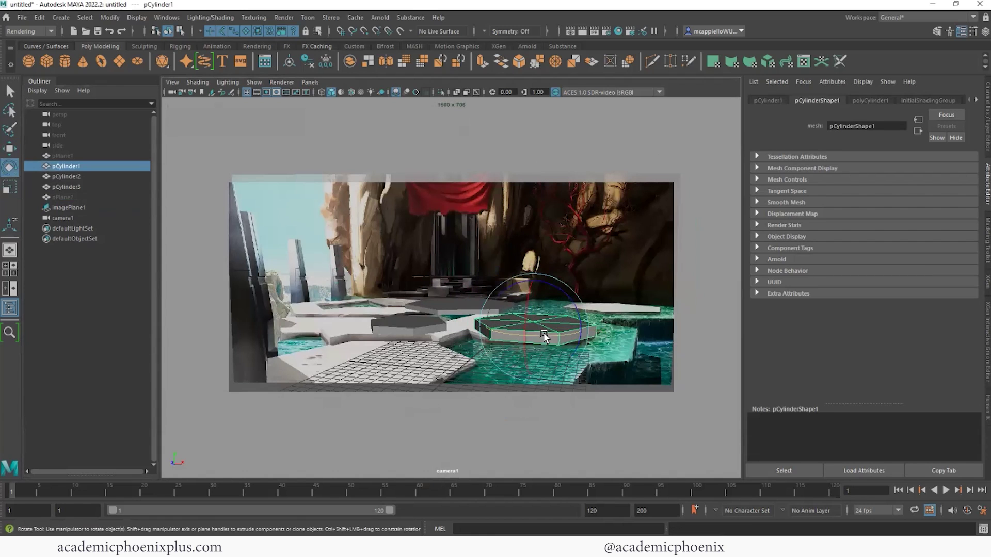
key(w)
- Refine the right front slab's rotation, width and position to match the painted platform's outline
click(571, 328)
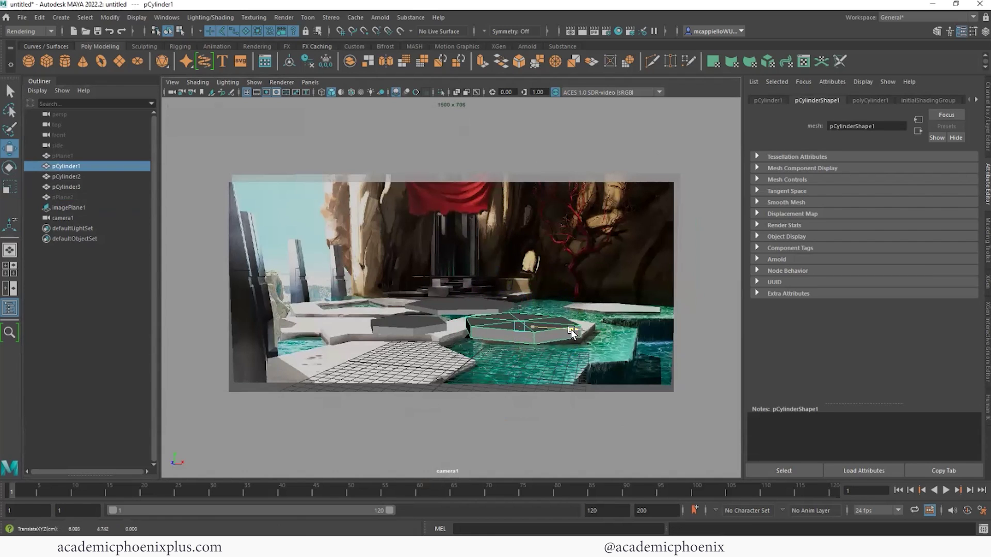
key(e)
drag(560, 341, 509, 282)
key(w)
key(r)
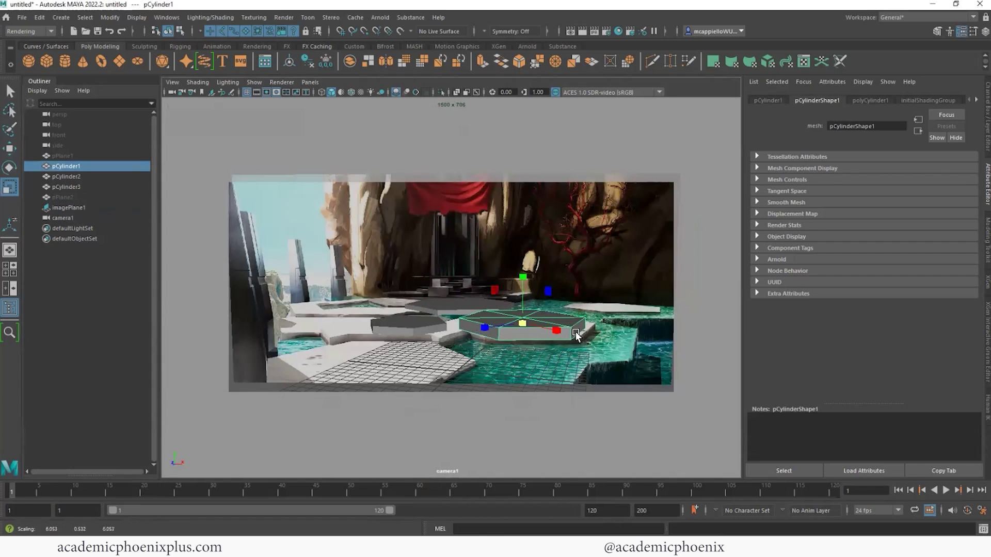
key(e)
drag(532, 332, 572, 327)
key(w)
key(r)
key(e)
key(w)
- Move, rotate and resize the rear slab to match the painted platform below the distant steps
click(421, 324)
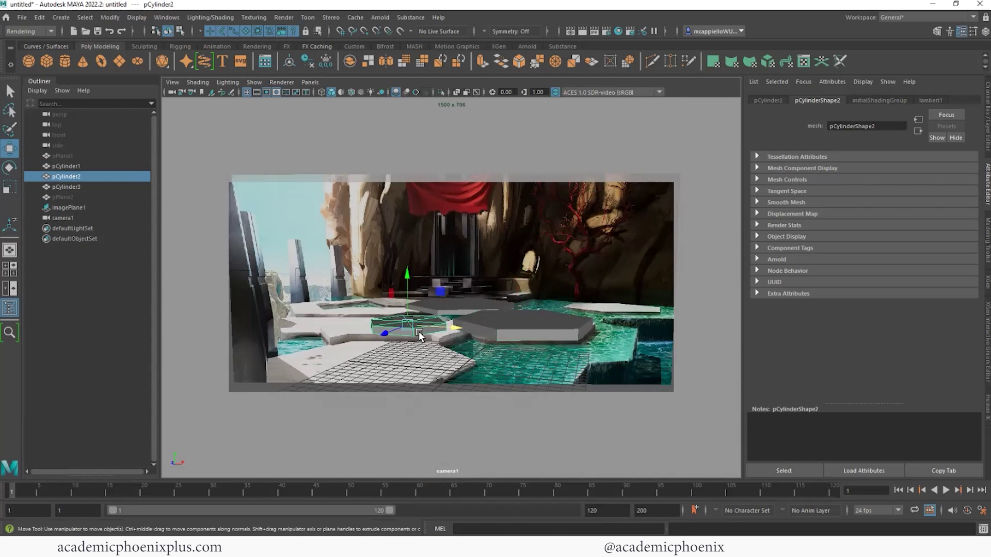
click(453, 300)
drag(439, 313, 455, 305)
drag(524, 301, 405, 301)
key(e)
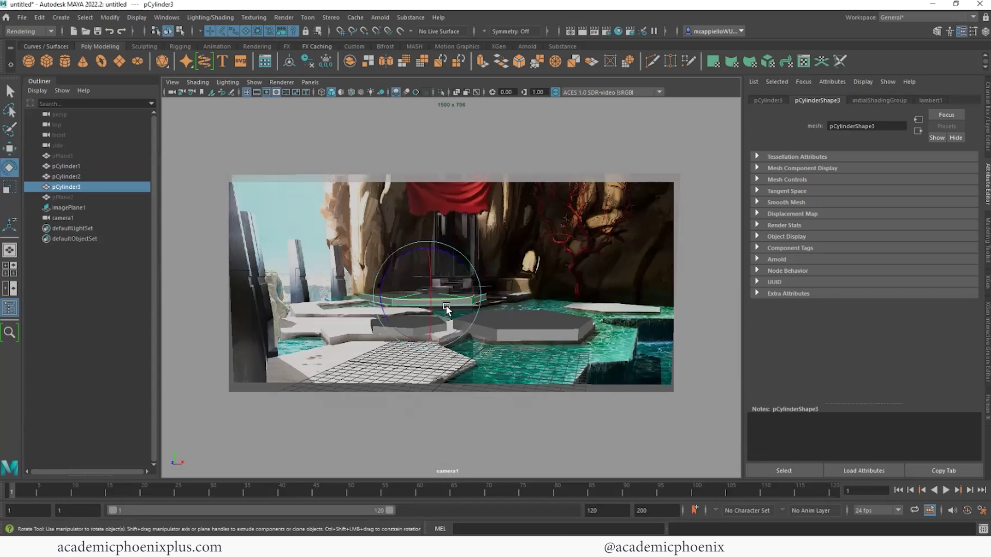
key(r)
key(w)
key(e)
key(w)
mouse_move(432, 260)
mouse_down()
mouse_move(432, 273)
mouse_move(431, 261)
mouse_up()
click(82, 197)
key(shift+h)
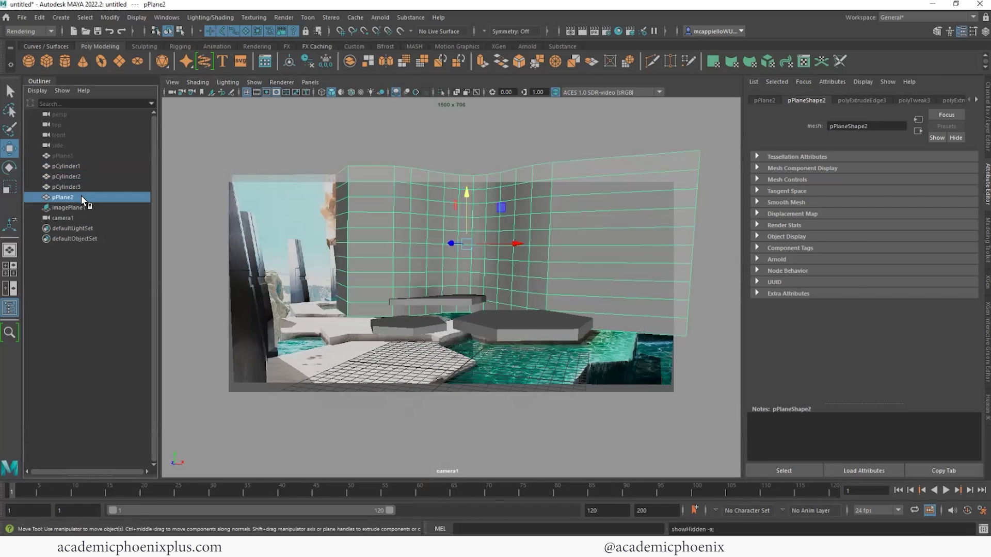
key(ctrl+z)
- Unhide the ground plane
click(67, 155)
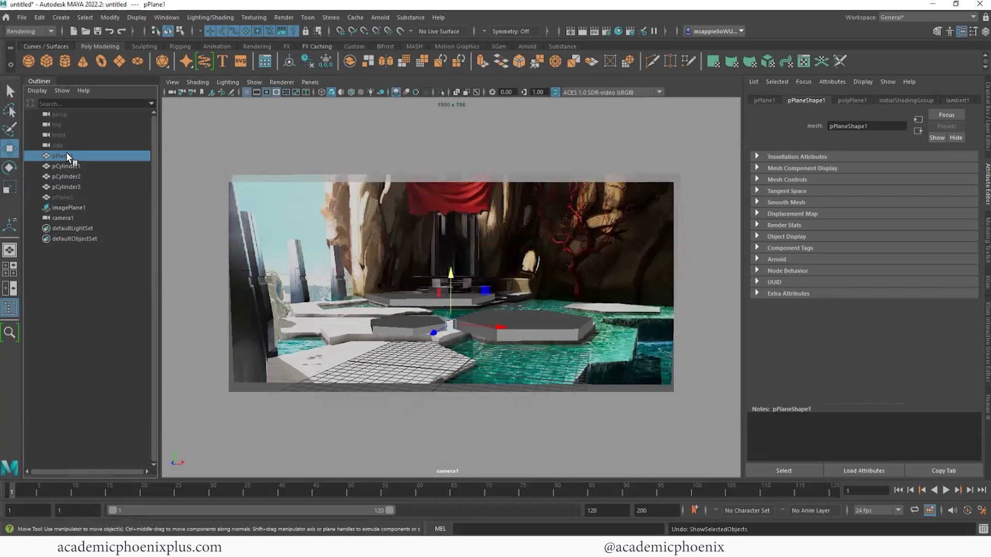
key(shift+h)
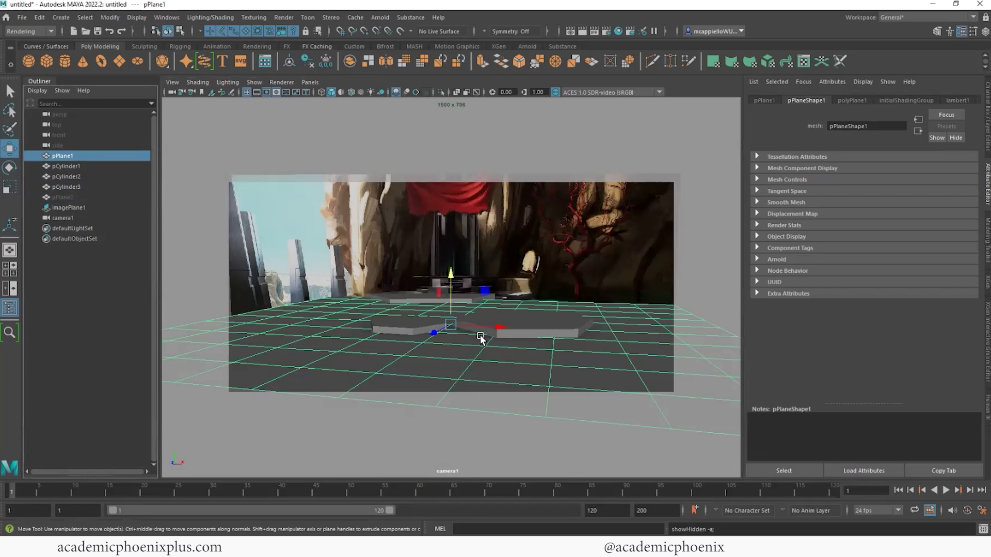
- Rename the ground plane mesh as ground_plane and hide it
double_click(70, 155)
text(g)
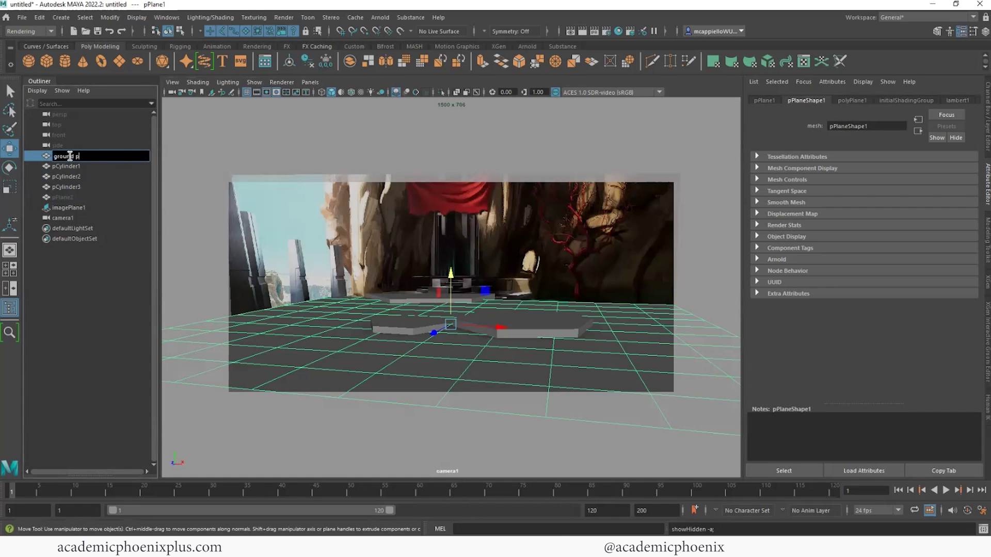
text(round_plane)
key(Return)
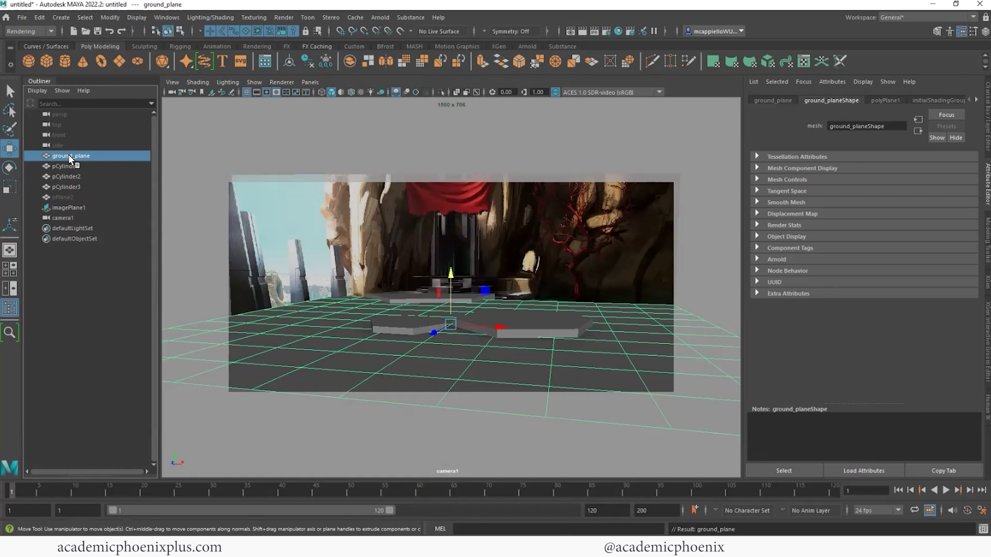
key(ctrl+h)
- Duplicate the right front slab, move the copy back to the distant platform under the red tree, and resize it to fit
click(528, 329)
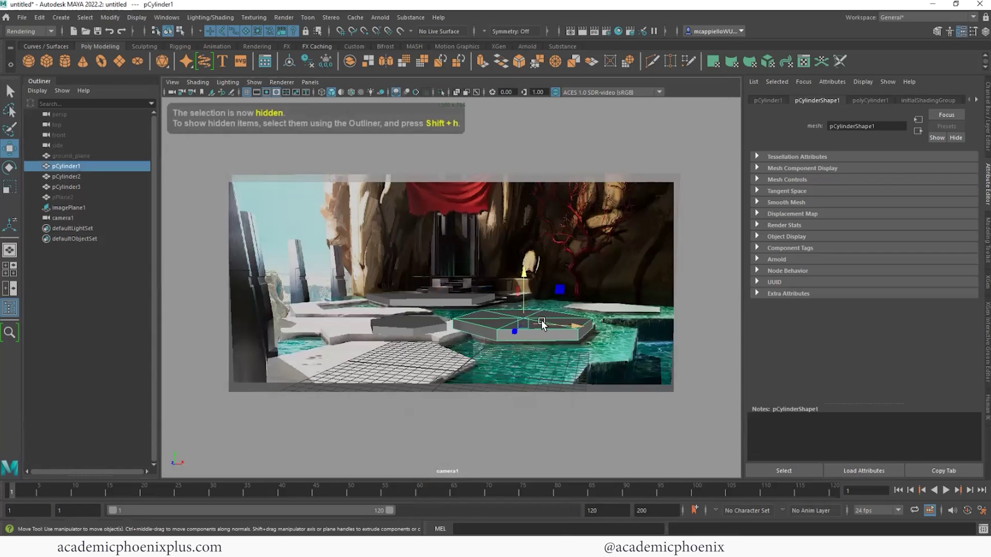
key(ctrl+d)
drag(516, 333, 541, 309)
mouse_move(602, 303)
mouse_down()
mouse_move(675, 301)
mouse_move(608, 304)
mouse_up()
key(r)
drag(618, 257, 623, 270)
key(w)
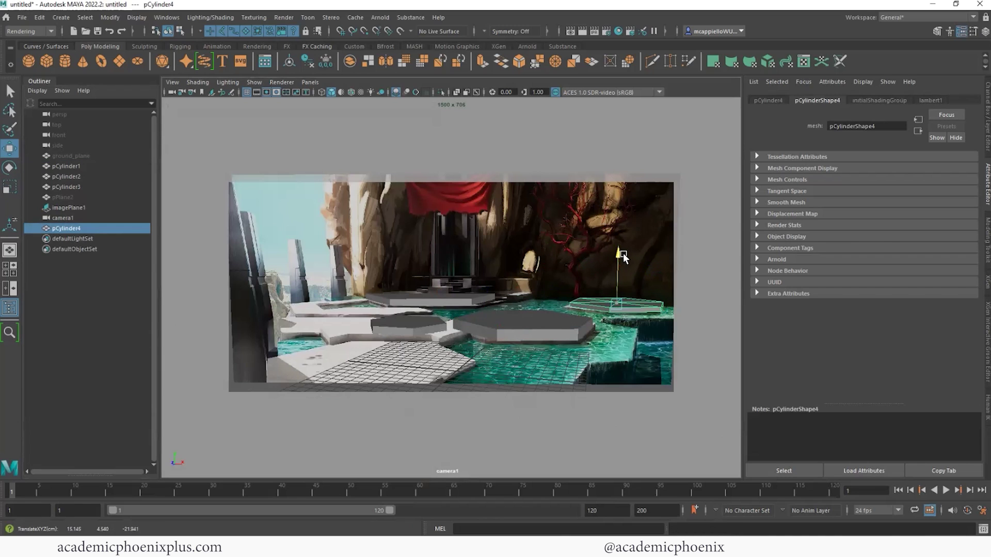
- Move the left slab forward over the painted foreground platform and enlarge it to match
click(426, 299)
key(r)
key(w)
click(425, 326)
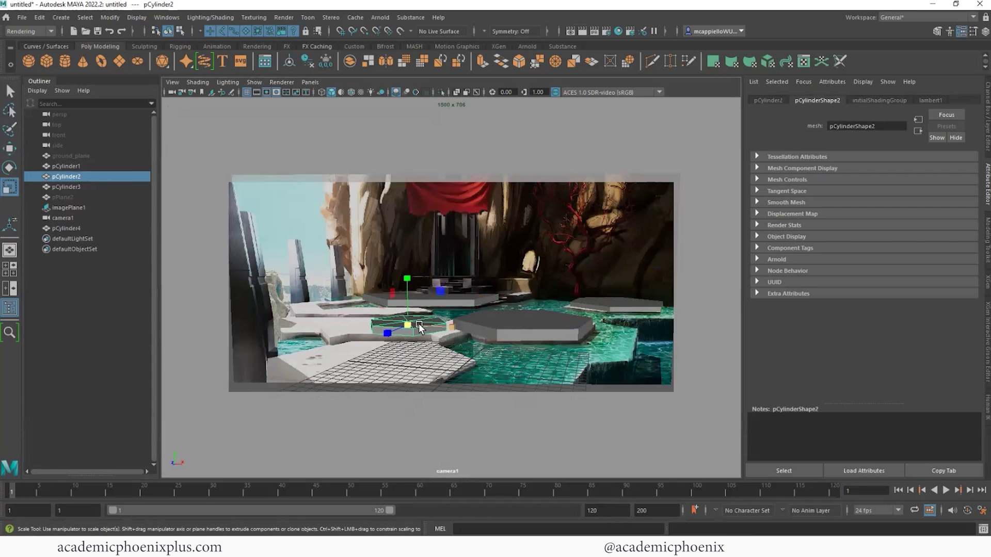
drag(425, 326, 385, 347)
key(r)
mouse_move(376, 306)
mouse_down()
mouse_move(376, 321)
mouse_move(376, 305)
mouse_up()
key(w)
- Unhide the curved rock wall and push it farther back behind the slabs
click(77, 155)
key(shift+h)
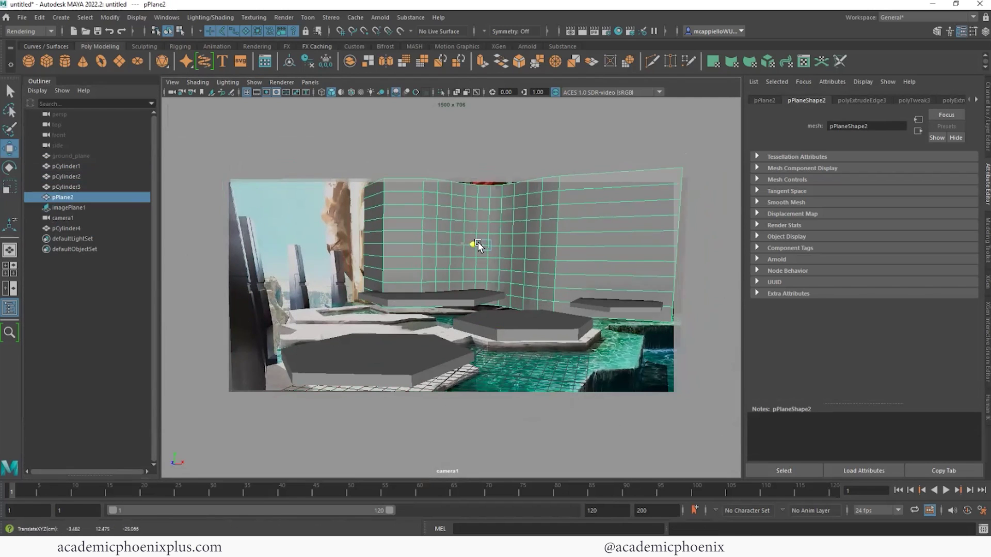
drag(478, 241, 517, 246)
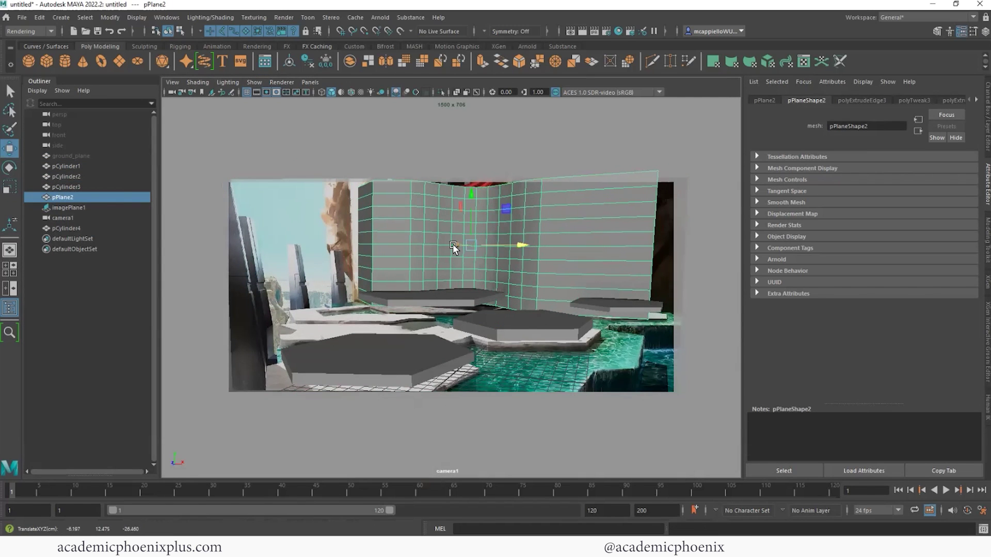
drag(453, 244, 505, 246)
click(633, 306)
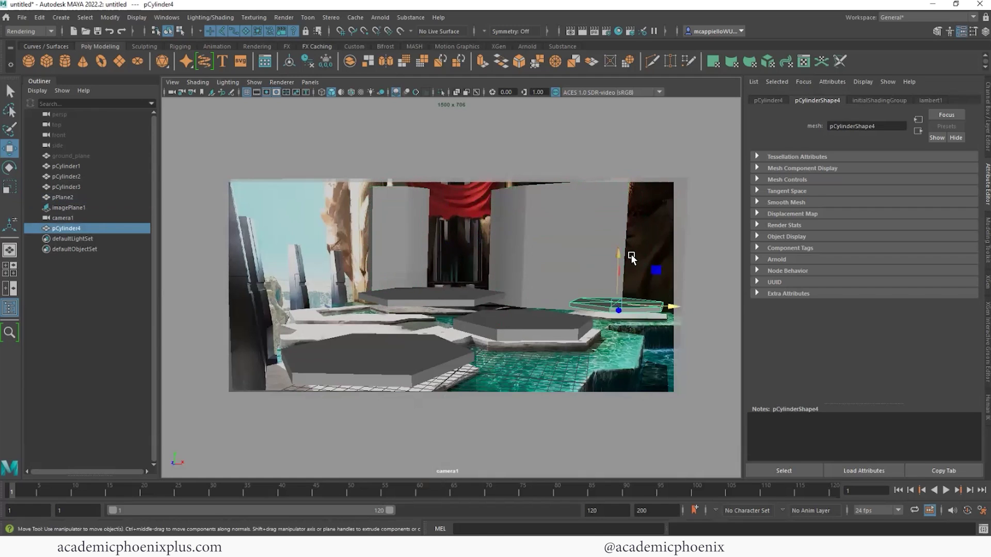
click(84, 155)
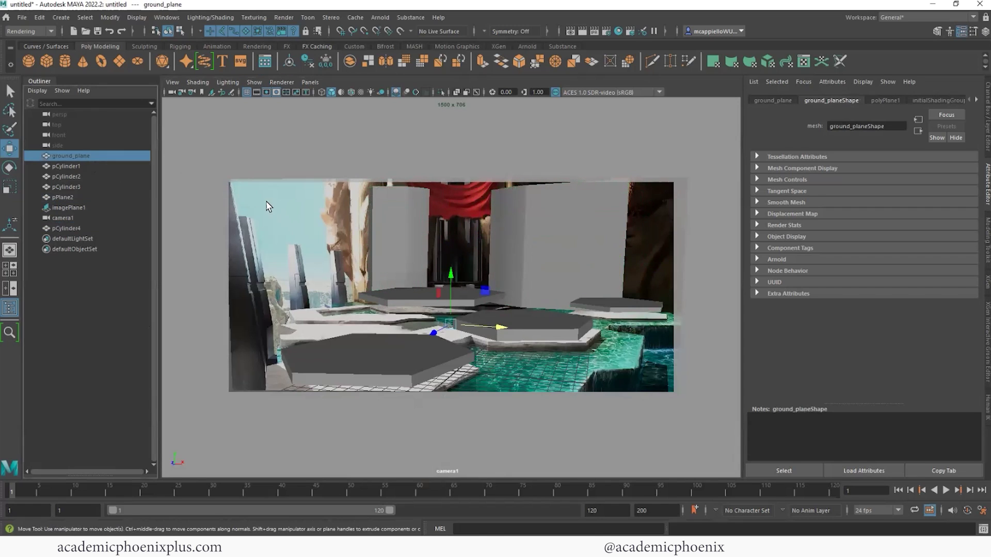
click(456, 229)
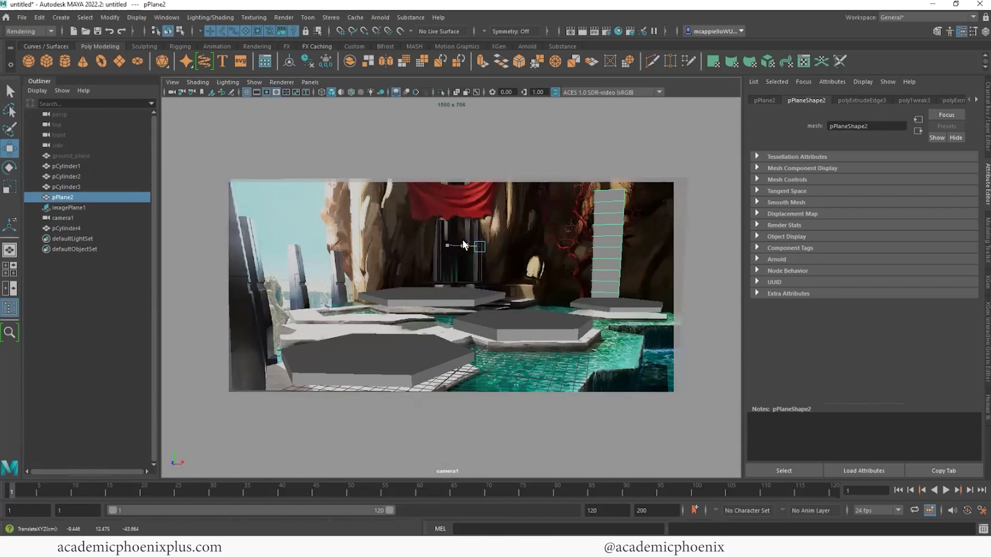
- Move the concept image plane back behind the rock wall and rescale it to fill the camera frame
click(673, 235)
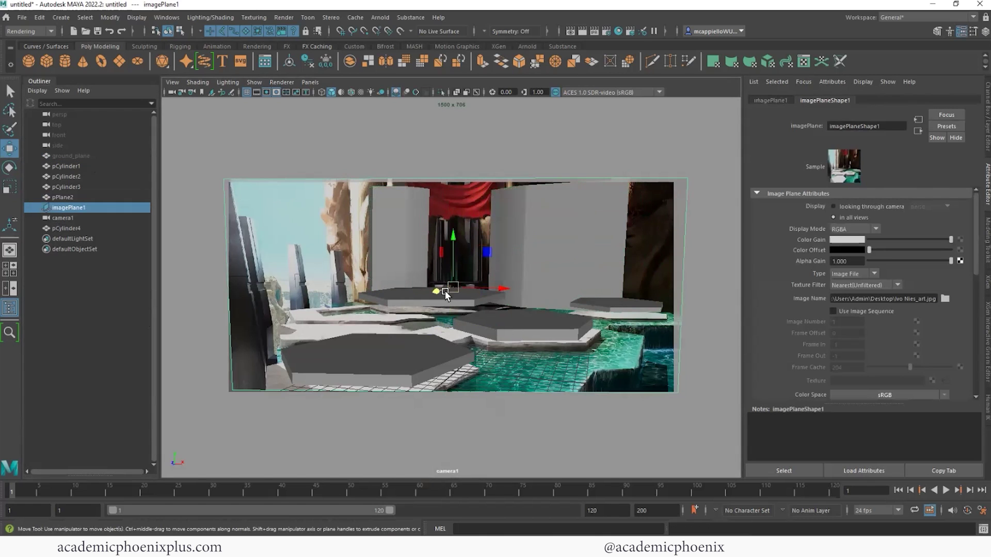
drag(436, 291, 490, 285)
key(r)
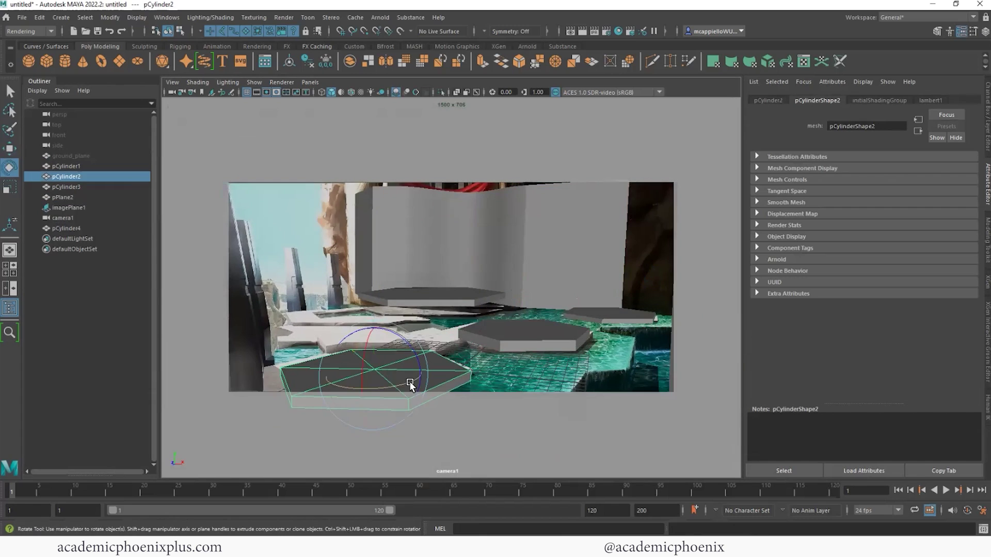
- Rotate and reposition the left front slab over the painted foreground platform
mouse_move(398, 382)
mouse_down()
mouse_move(387, 376)
mouse_move(399, 379)
mouse_up()
key(w)
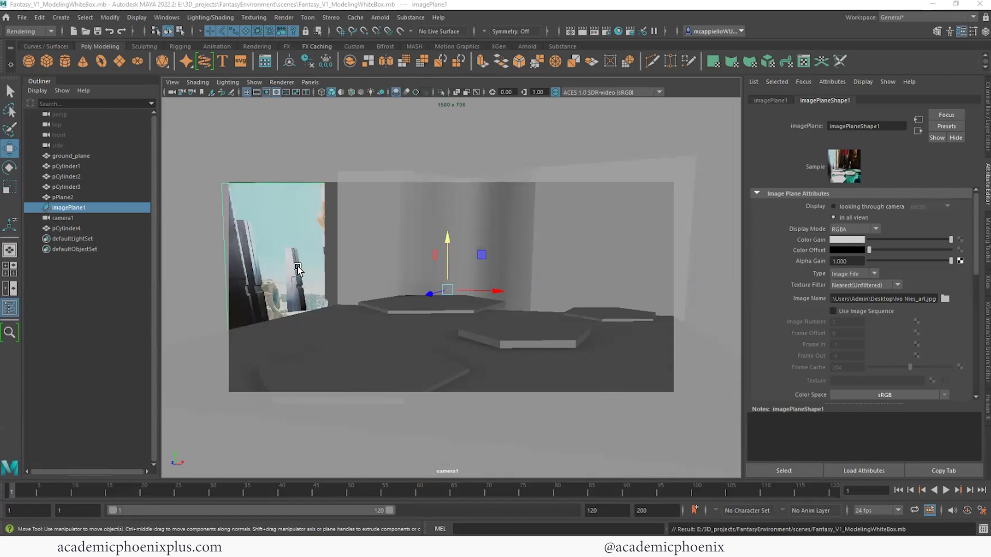
- Check the slabs one by one, and hide the ground plane and the rock wall
click(432, 377)
click(541, 335)
click(607, 321)
click(410, 312)
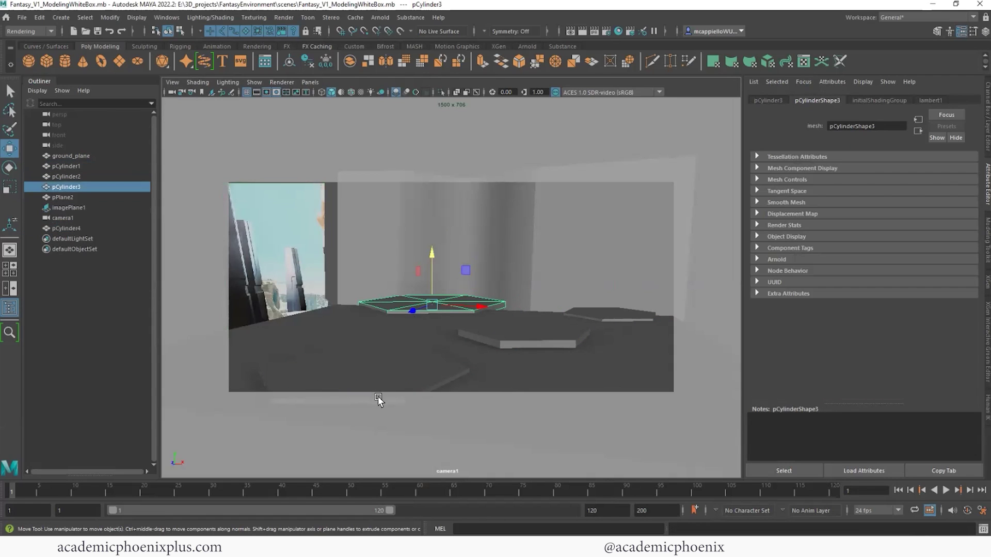
click(591, 370)
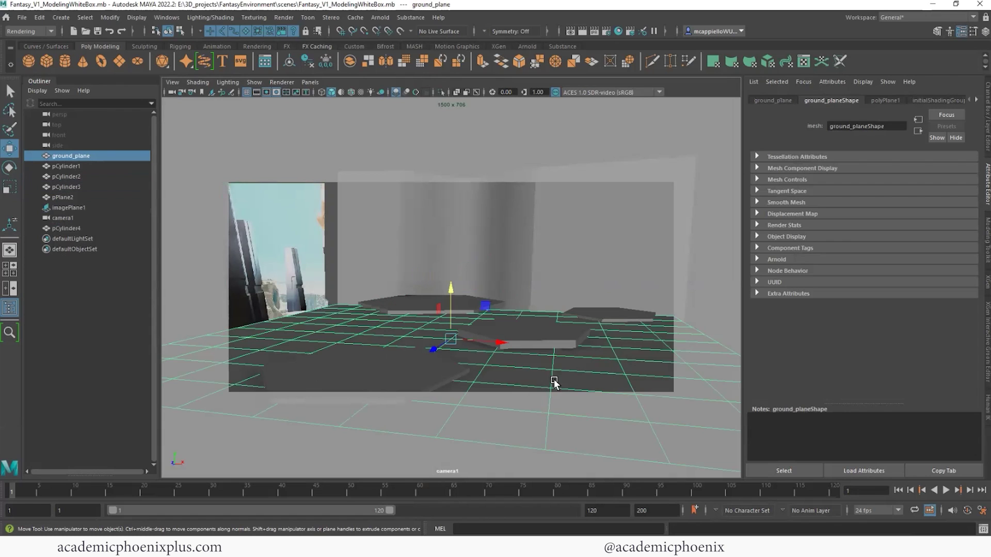
click(612, 261)
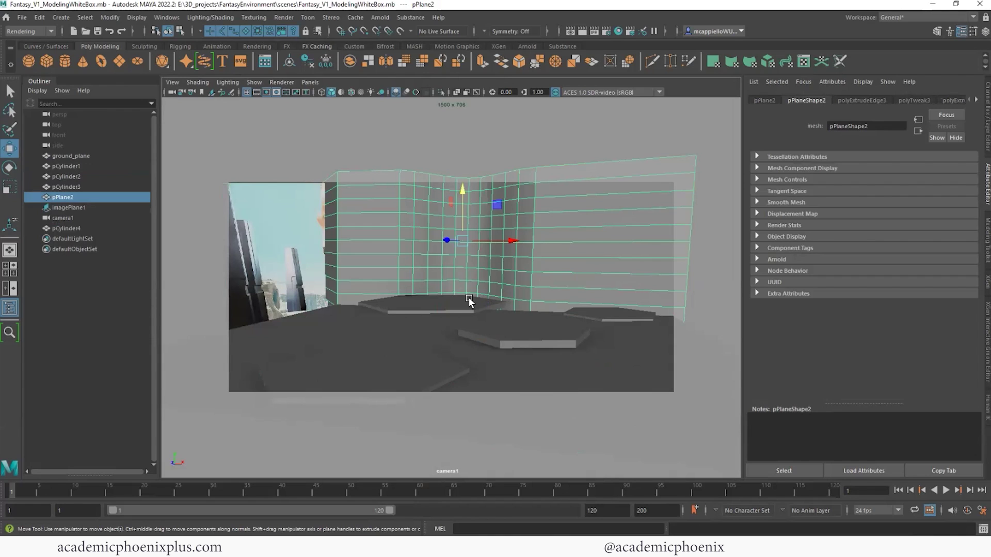
key(ctrl+h)
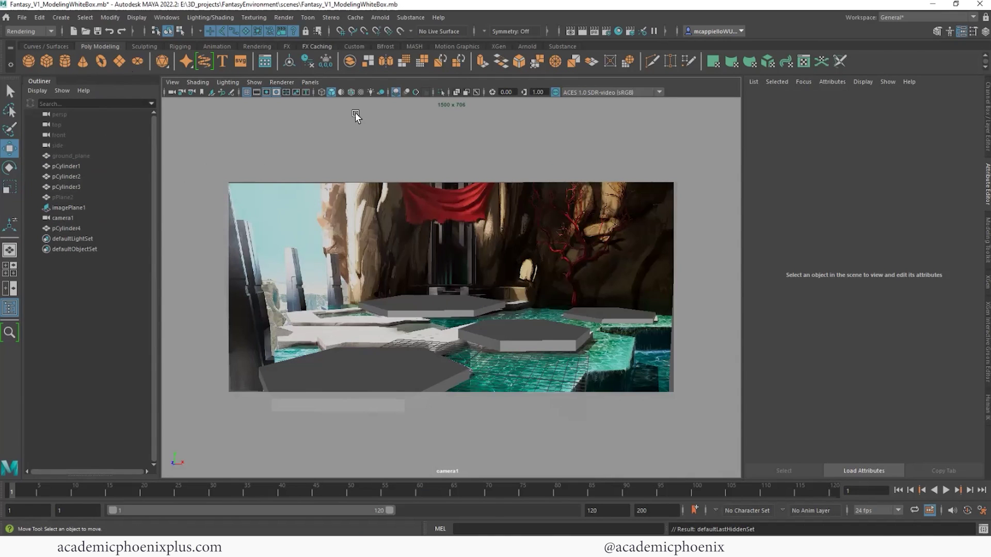
- Rename the camera as RenderCam
click(172, 92)
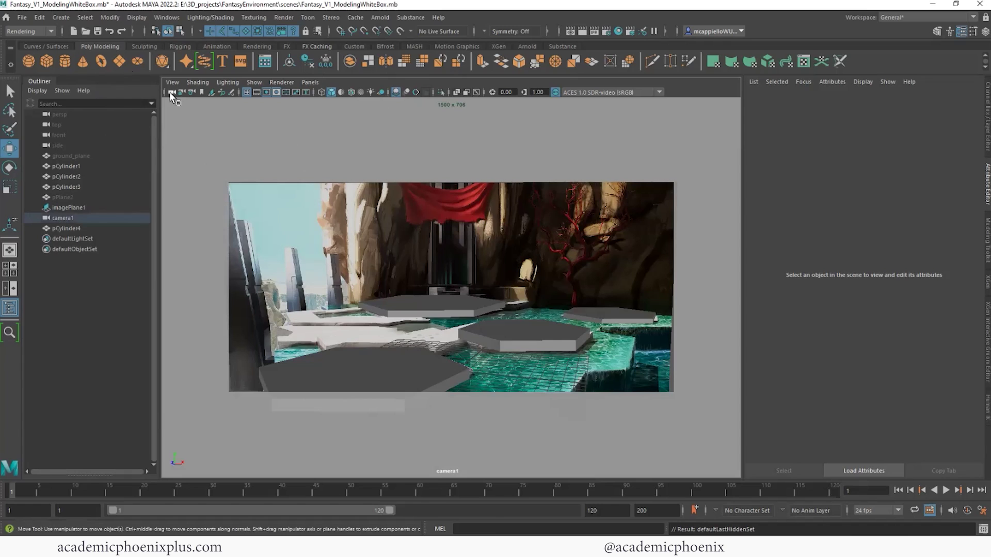
click(63, 219)
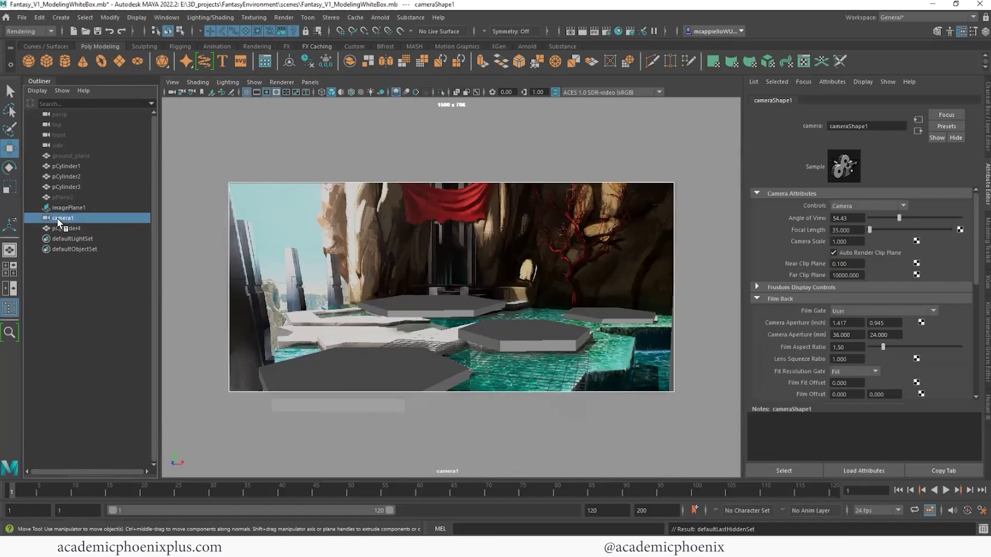
double_click(79, 219)
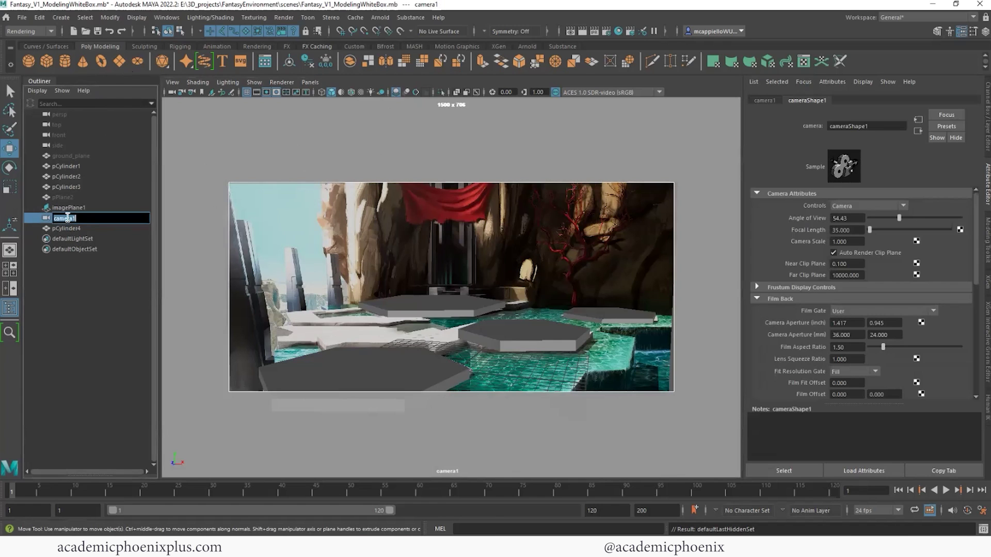
text(RenderCam)
key(Return)
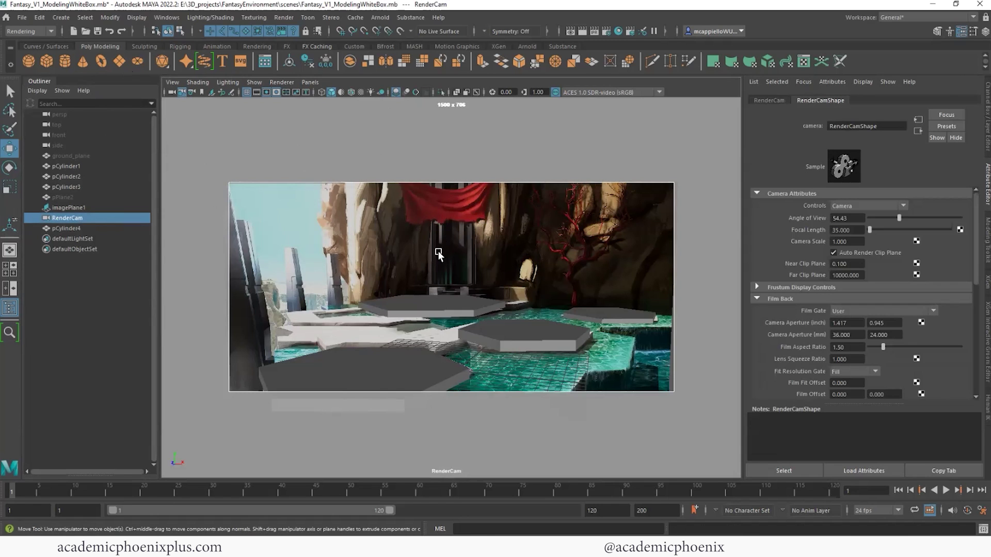
- Switch the viewport to the persp camera and unhide the ground plane and the rock wall
click(310, 82)
mouse_move(331, 93)
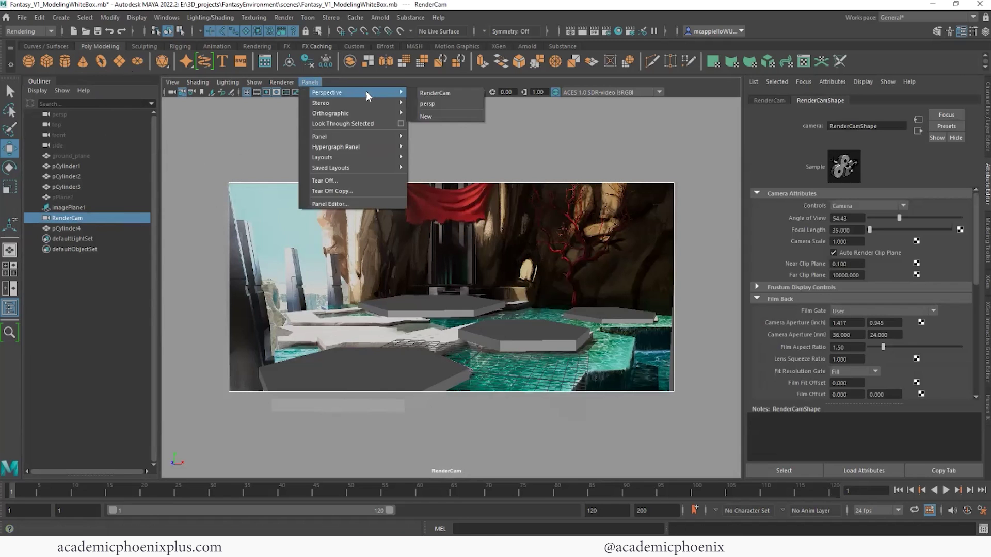
click(439, 99)
alt+drag(427, 266, 432, 232)
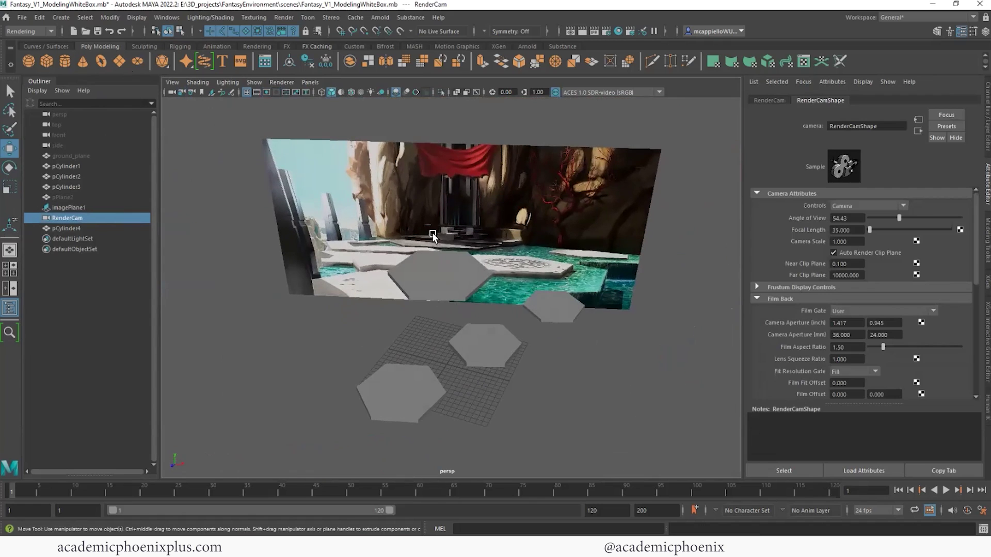
click(90, 197)
ctrl+click(83, 154)
key(shift+h)
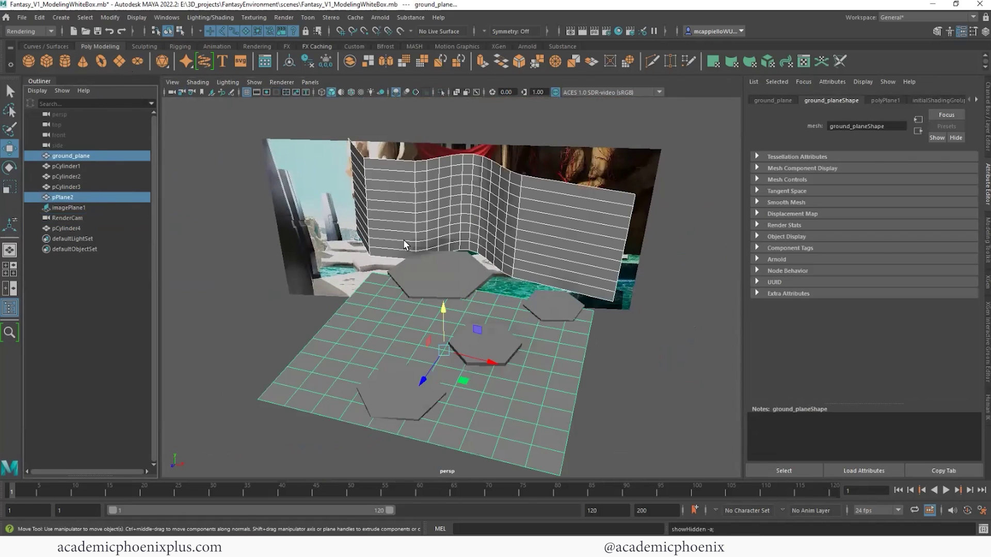
- Examine the ground plane, slabs, rock wall and the painting's dark pillars from several angles
alt+drag(405, 245, 482, 240)
alt+drag(618, 195, 559, 338)
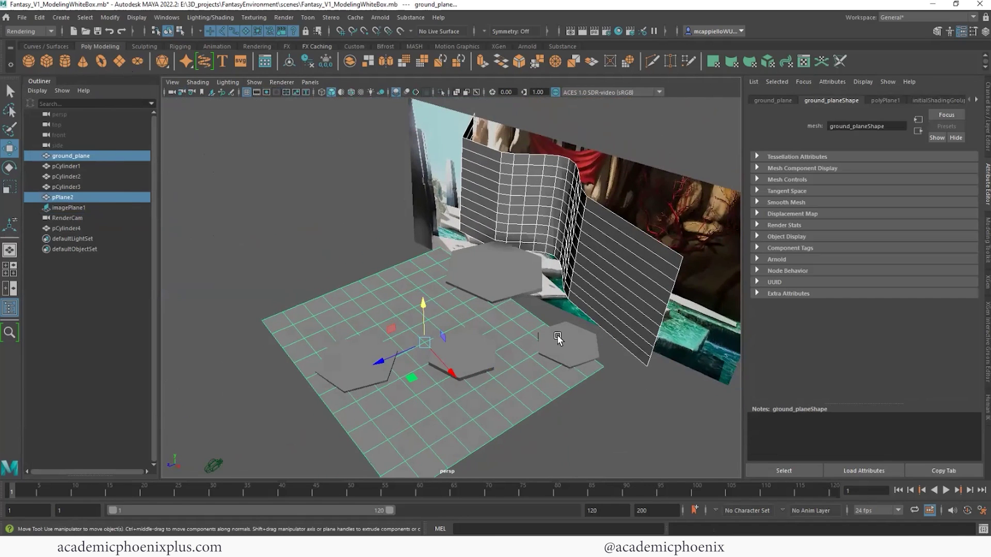
click(517, 323)
key(r)
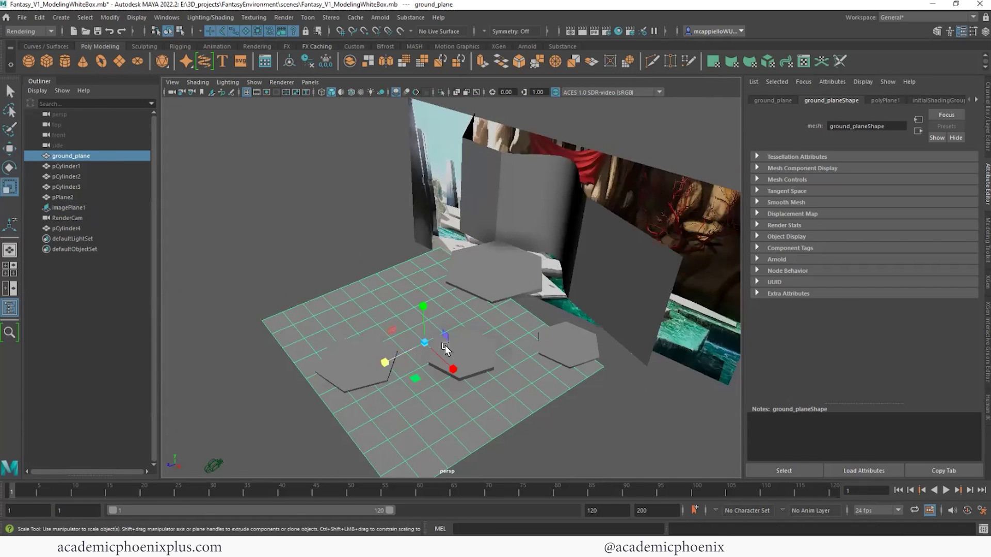
alt+drag(388, 358, 612, 332)
click(594, 294)
alt+drag(560, 314, 414, 279)
click(505, 259)
alt+right_drag(290, 277, 339, 294)
alt+right_drag(263, 243, 338, 206)
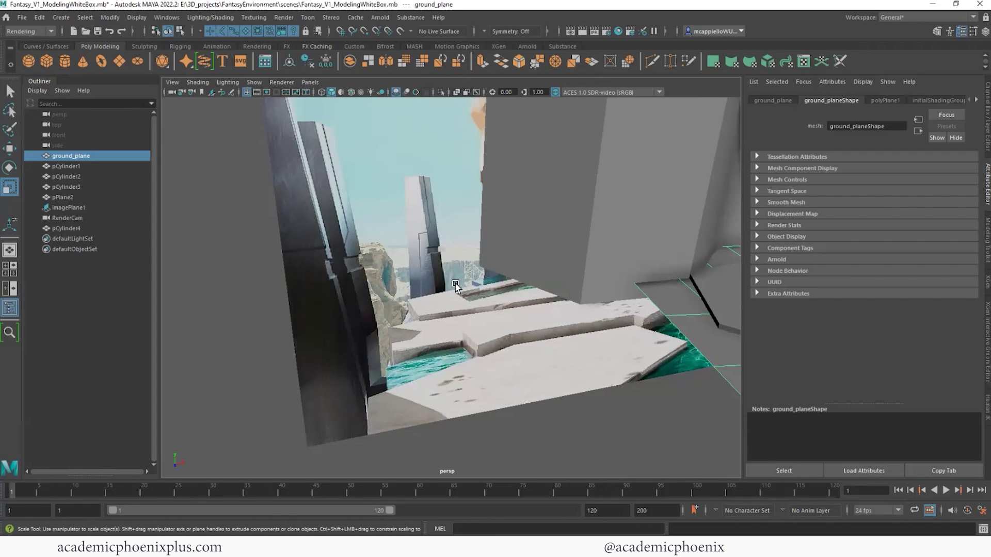
- Create a polygon cube in front of the painted pillars and raise and taper its top face to form a tall pillar
click(46, 60)
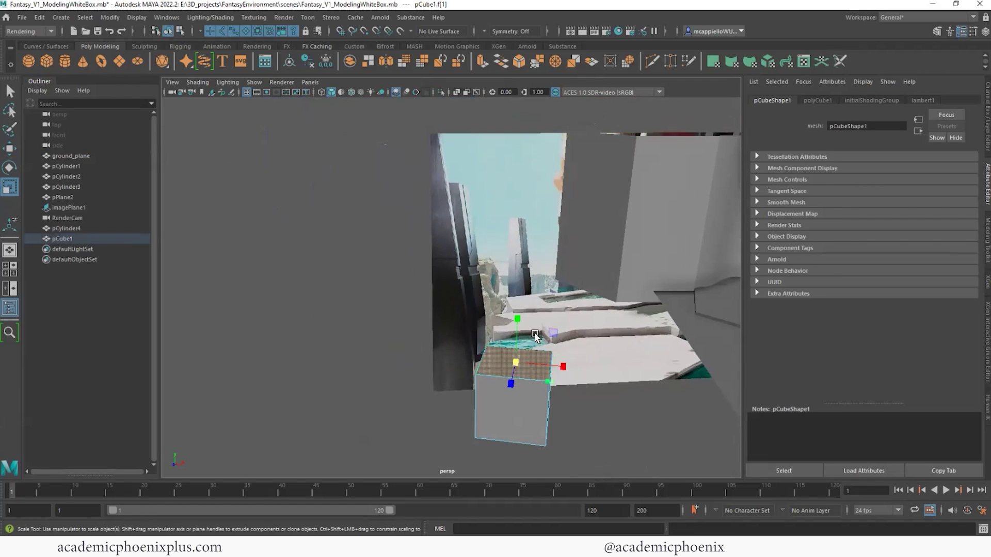
key(w)
drag(519, 320, 525, 155)
key(r)
drag(554, 207, 593, 258)
key(w)
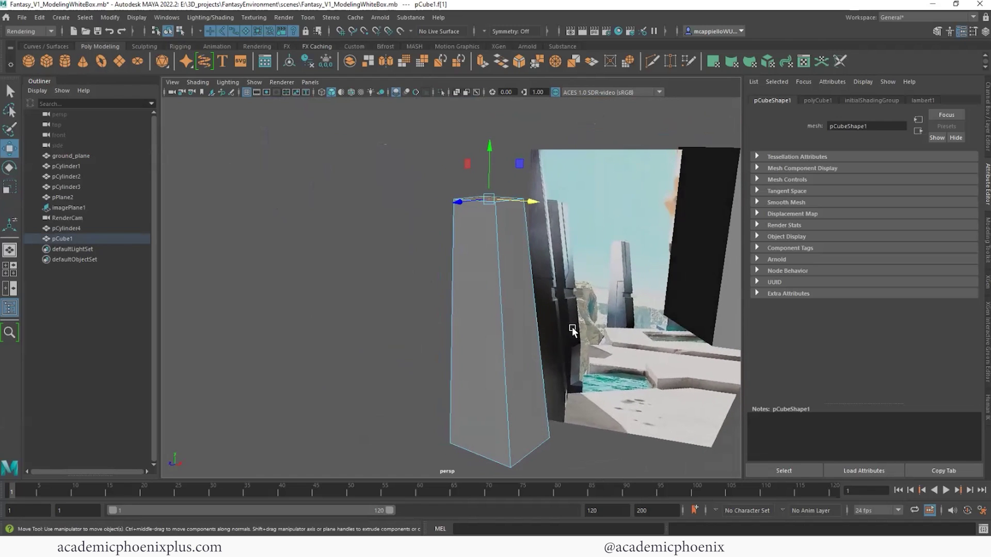
- Insert a horizontal edge loop around the lower part of the tapered pillar
alt+right_drag(577, 349, 600, 382)
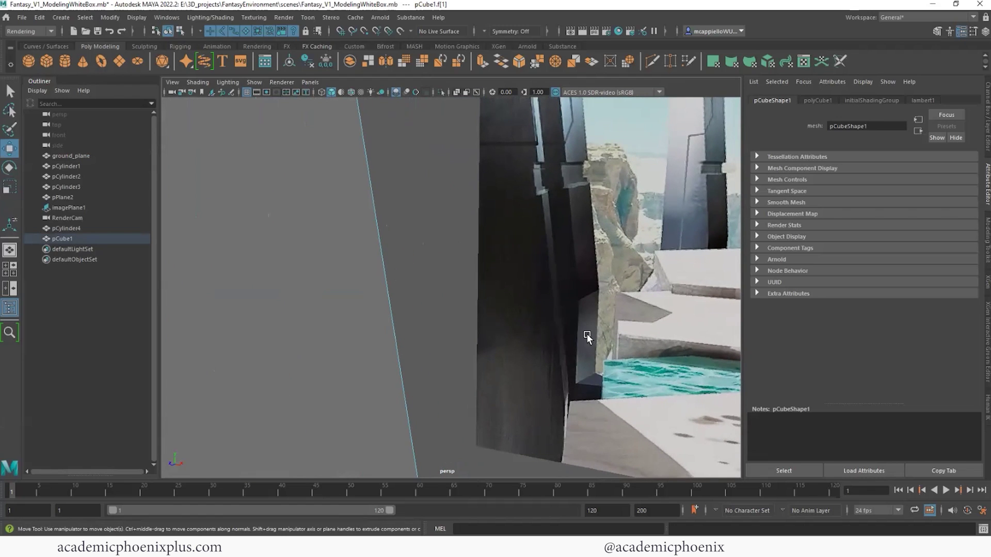
alt+right_drag(670, 305, 561, 297)
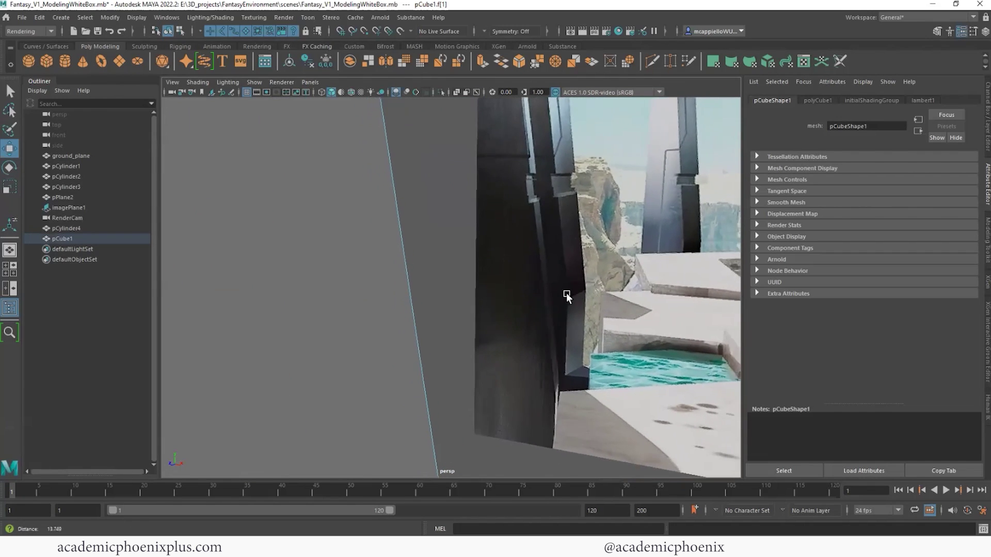
alt+right_drag(630, 291, 289, 305)
alt+middle_drag(517, 365, 500, 325)
alt+drag(501, 326, 483, 371)
right_drag(485, 293, 411, 290)
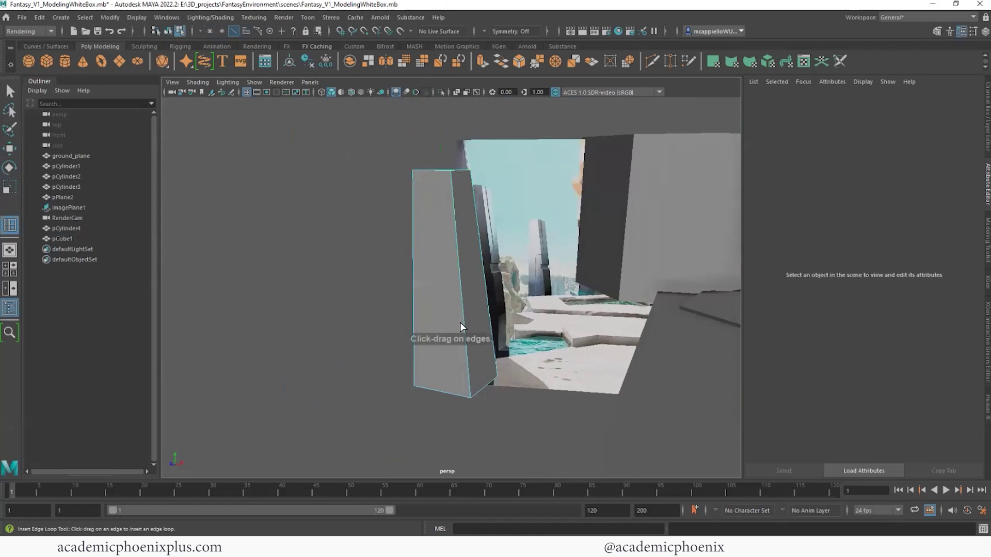
drag(462, 321, 469, 324)
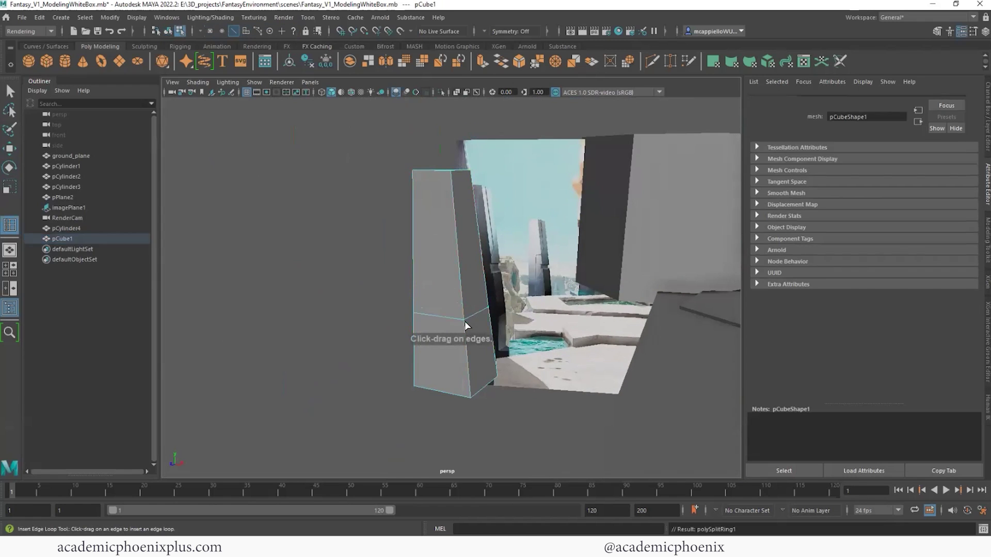
- In the front view, return the tapered pillar to object mode and enlarge it as a whole
key(space)
alt+middle_drag(340, 425, 526, 431)
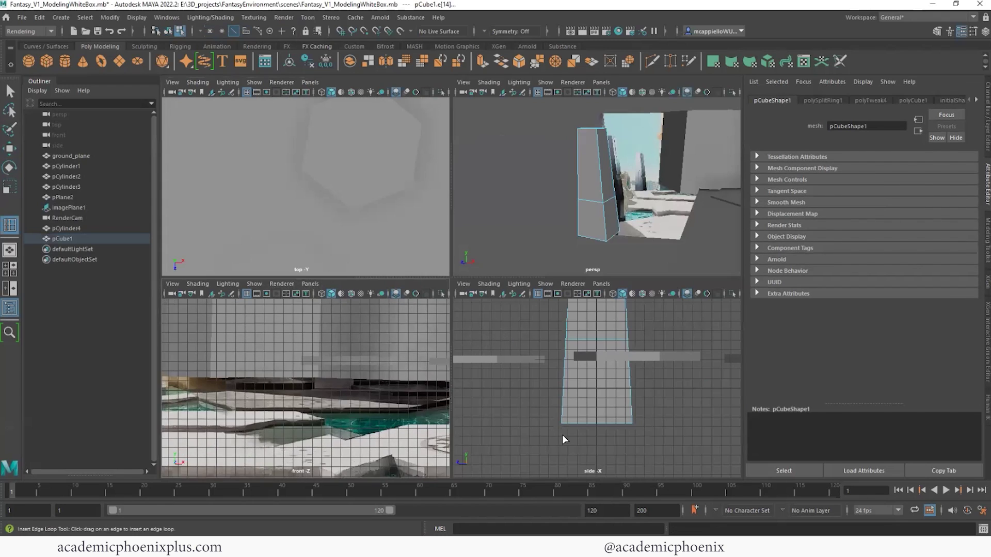
alt+right_drag(330, 393, 89, 354)
alt+right_drag(309, 376, 148, 364)
alt+middle_drag(254, 395, 293, 354)
alt+right_drag(293, 354, 330, 347)
alt+middle_drag(330, 347, 378, 412)
key(space)
alt+middle_drag(451, 283, 439, 253)
alt+right_drag(439, 253, 326, 244)
click(10, 92)
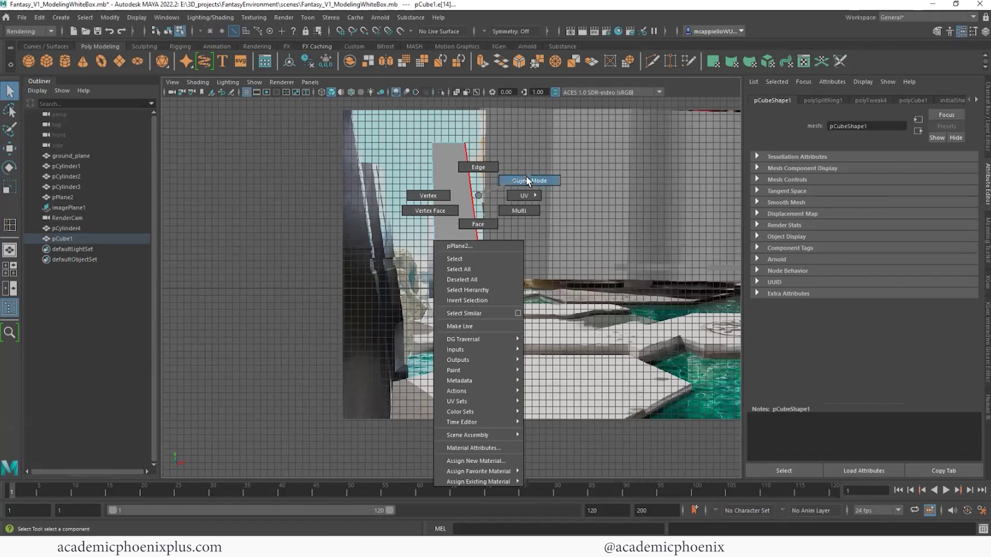
key(F8)
key(r)
drag(463, 288, 525, 335)
key(w)
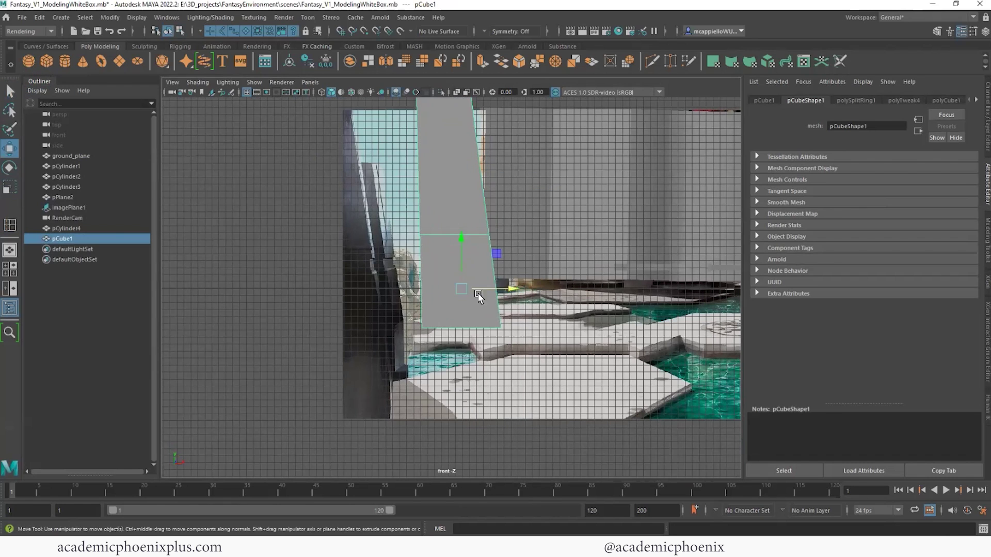
- Move and scale the pillar over the dark foreground pillar at the painting's left edge in the front view
drag(471, 294, 422, 268)
alt+right_drag(422, 269, 454, 281)
drag(373, 349, 328, 396)
key(r)
drag(327, 397, 301, 402)
alt+right_drag(364, 387, 336, 376)
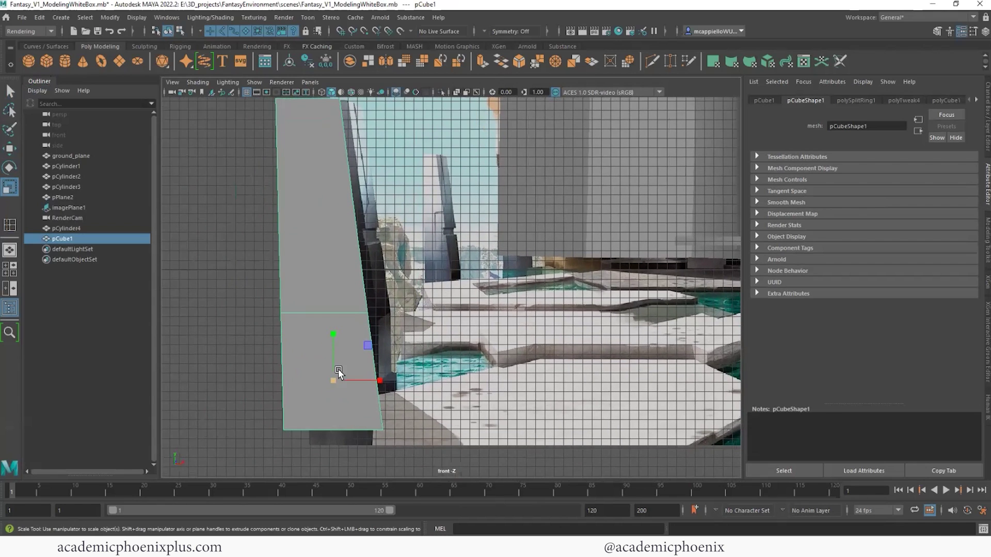
key(w)
drag(334, 336, 338, 305)
key(r)
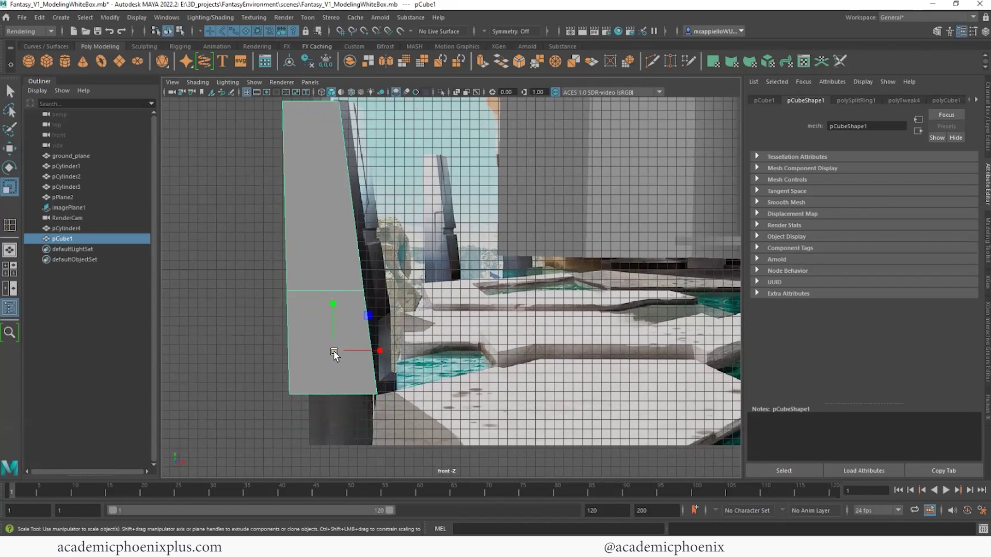
- Lower the pillar's horizontal edge loop toward the base and nudge it slightly sideways
right_drag(343, 294, 351, 283)
click(298, 291)
key(w)
drag(328, 240, 329, 270)
drag(378, 322, 382, 322)
key(r)
key(w)
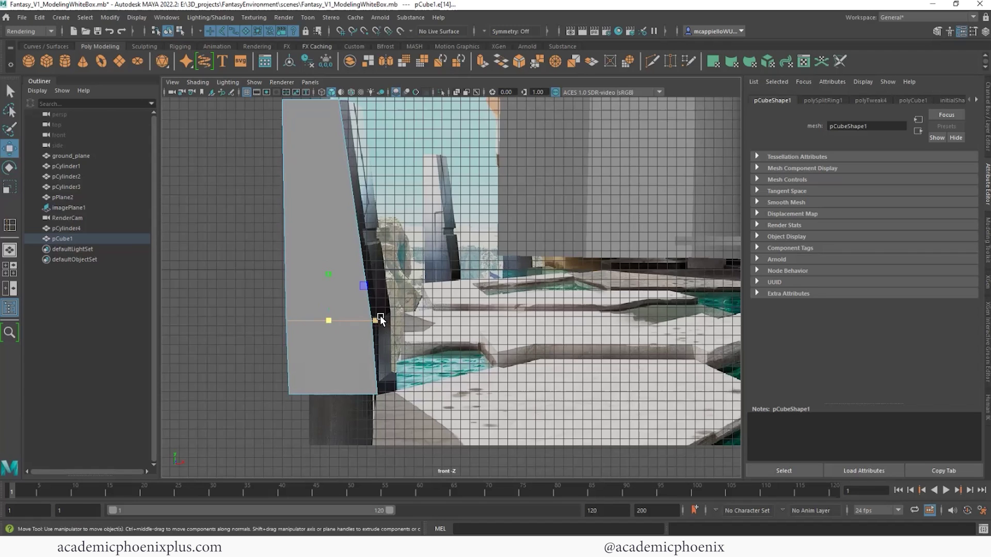
click(380, 320)
drag(380, 321, 379, 321)
- Insert closely spaced horizontal edge loops around the pillar at the height of the notch in the painted pillar
right_drag(350, 243, 301, 236)
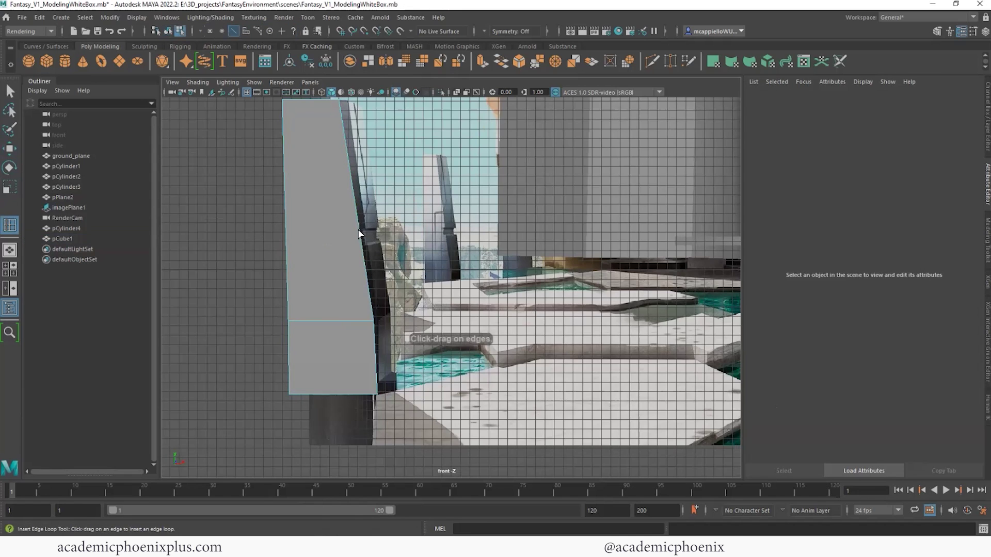
click(363, 232)
key(space)
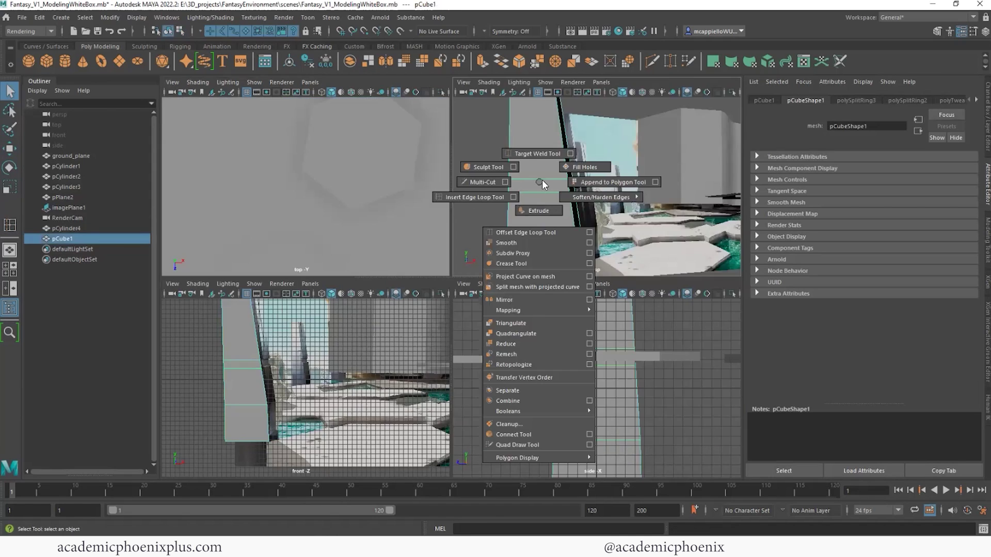
alt+drag(482, 191, 534, 198)
alt+right_drag(534, 199, 560, 210)
mouse_move(557, 215)
alt+mouse_down()
mouse_move(571, 206)
mouse_move(560, 204)
alt+mouse_up()
alt+right_drag(521, 203, 594, 181)
alt+drag(593, 180, 568, 210)
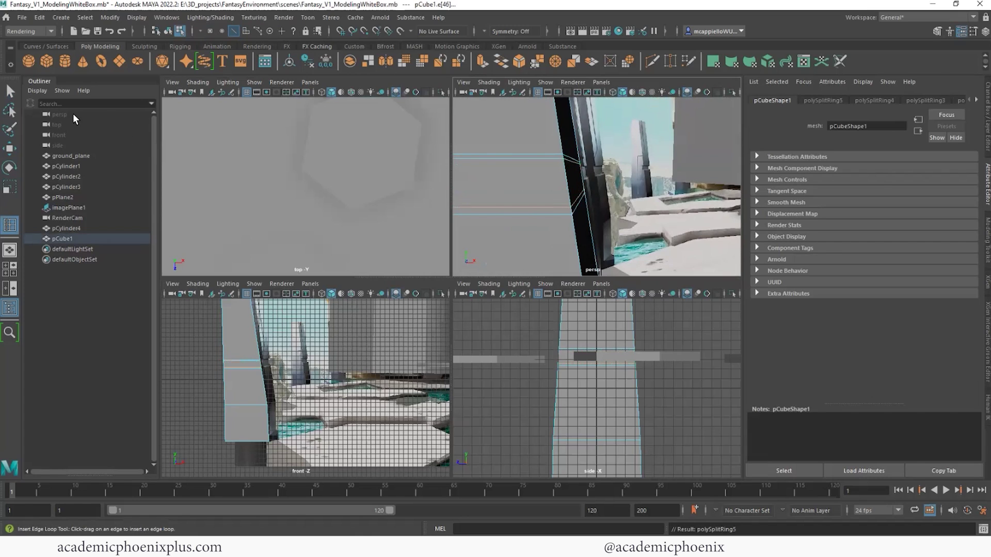
- Select the narrow band of faces between the new loops on the pillar's side and push it inward as a notch
click(11, 93)
right_drag(559, 179, 558, 207)
click(561, 189)
click(576, 188)
key(w)
drag(615, 181, 594, 184)
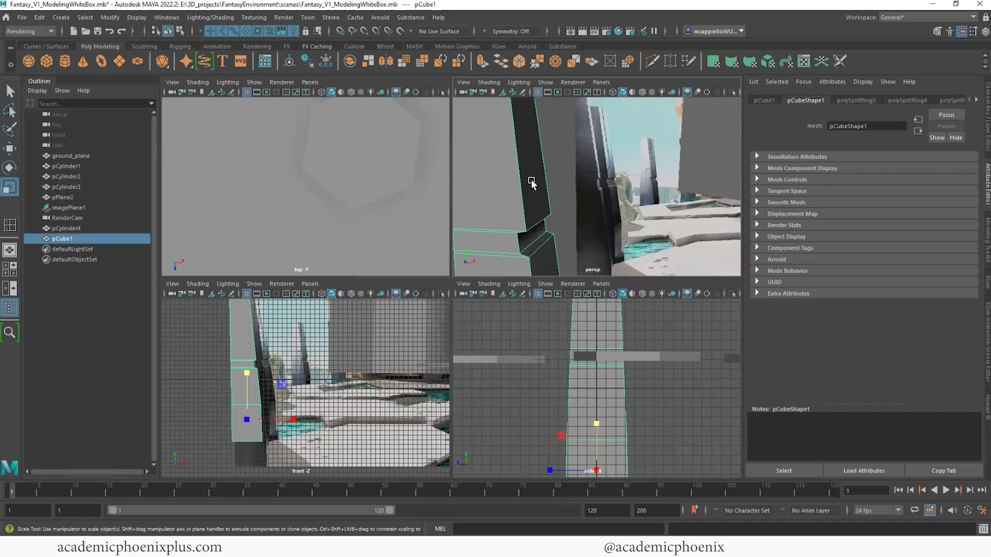
- Rescale the notched pillar in height and depth and shift it sideways to fit the painted pillar in the front view
scroll(531, 180, down, 6)
mouse_move(567, 201)
alt+mouse_down()
mouse_move(540, 192)
mouse_move(574, 202)
alt+mouse_up()
alt+middle_drag(397, 331, 413, 366)
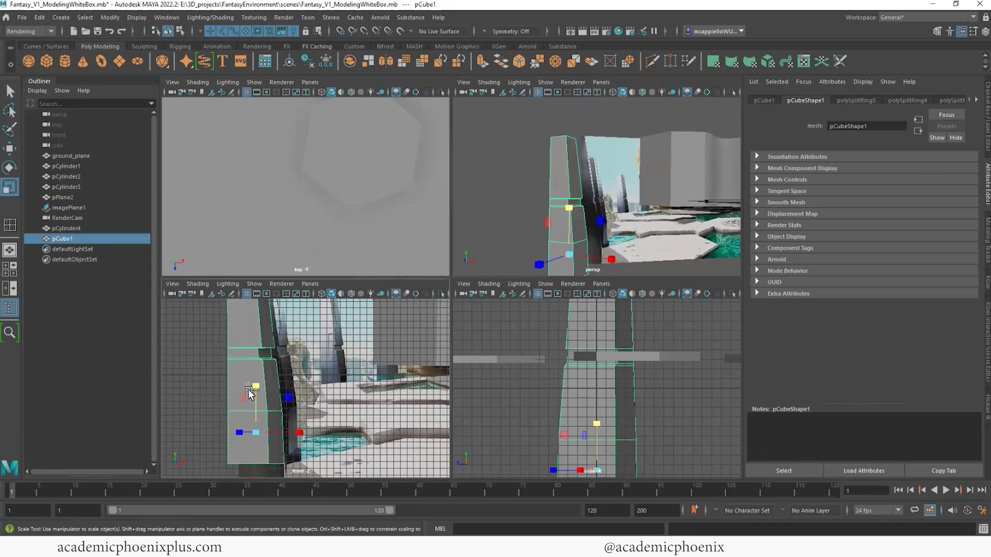
ctrl+click(252, 383)
click(257, 391)
drag(259, 388, 256, 395)
key(w)
drag(298, 430, 308, 427)
key(r)
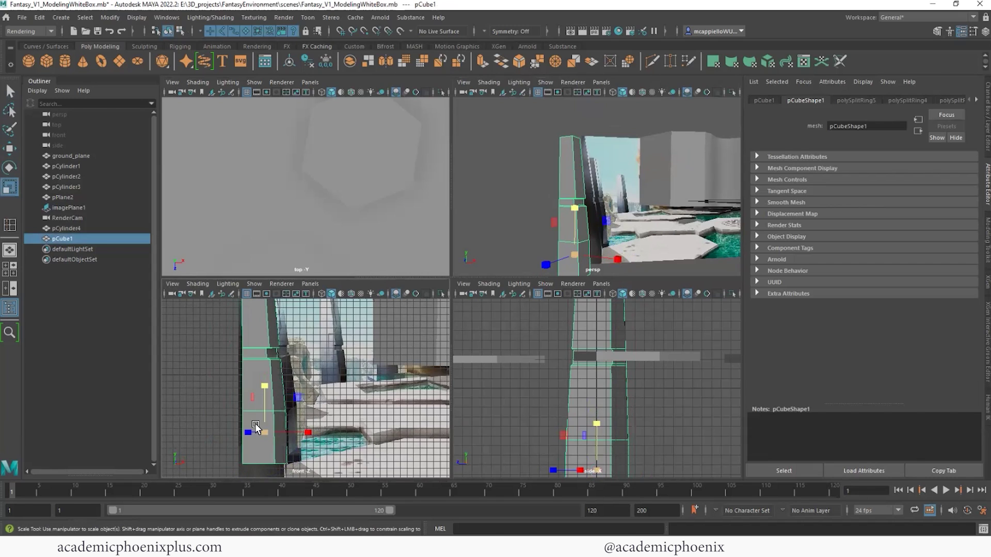
drag(251, 438, 235, 440)
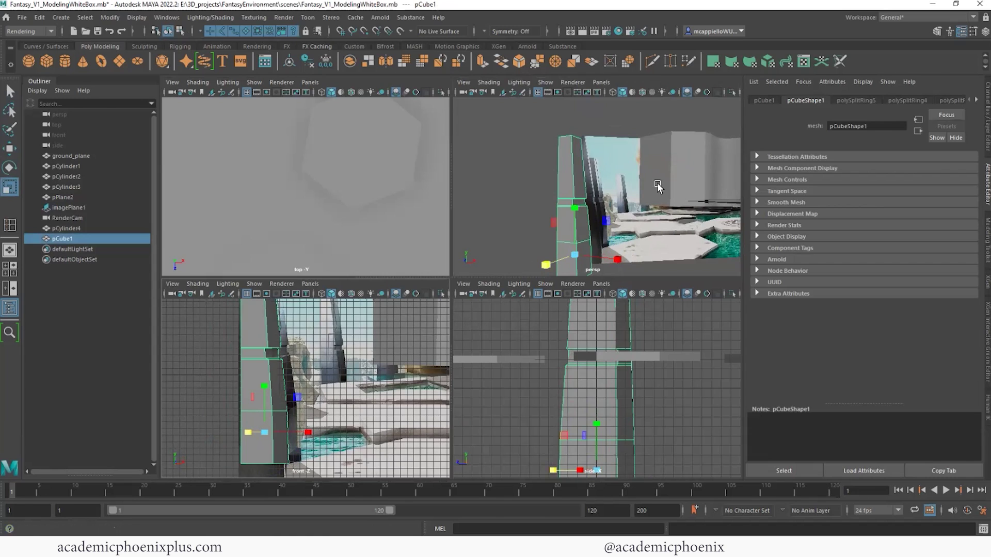
- Change the workspace to two side-by-side panes showing RenderCam and persp
alt+right_drag(669, 206, 580, 194)
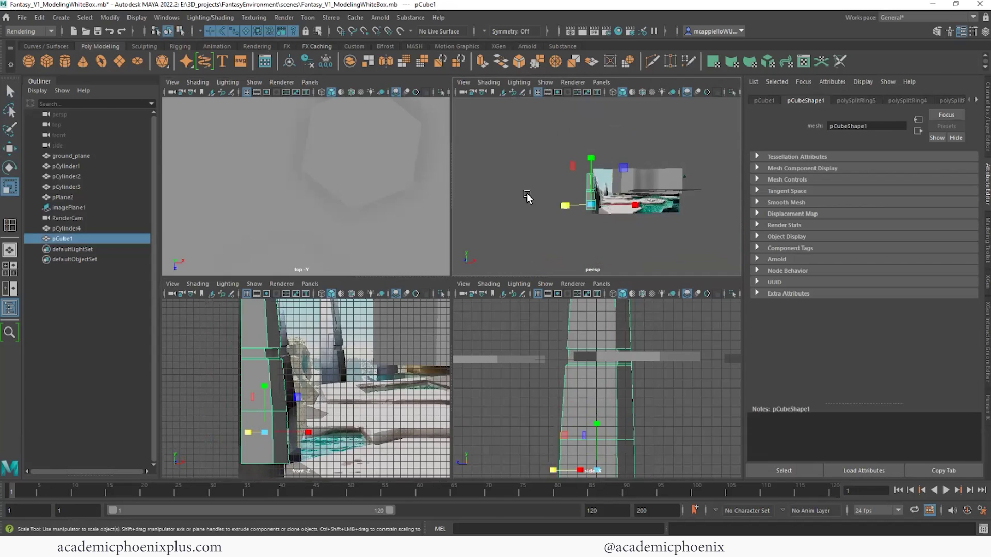
alt+drag(580, 195, 529, 198)
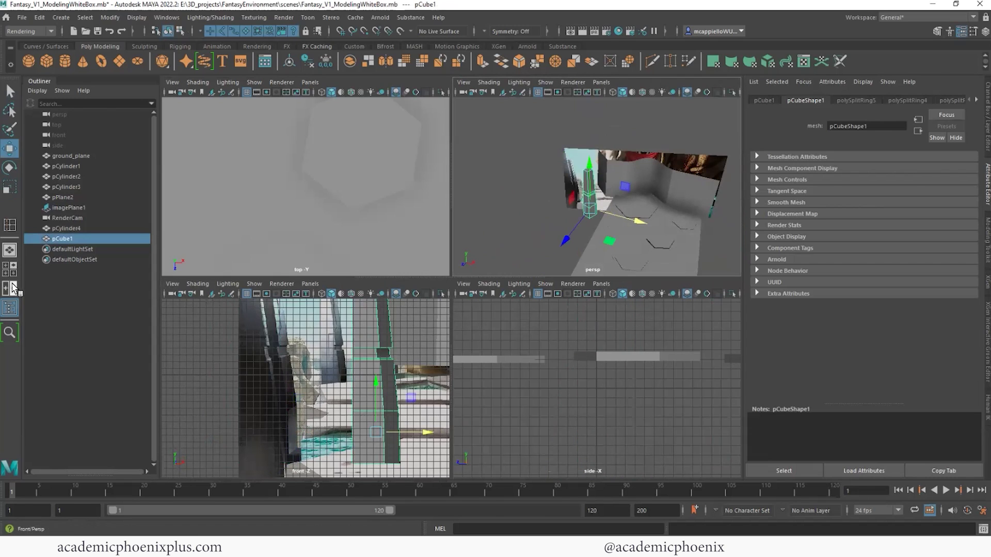
click(311, 82)
mouse_move(338, 113)
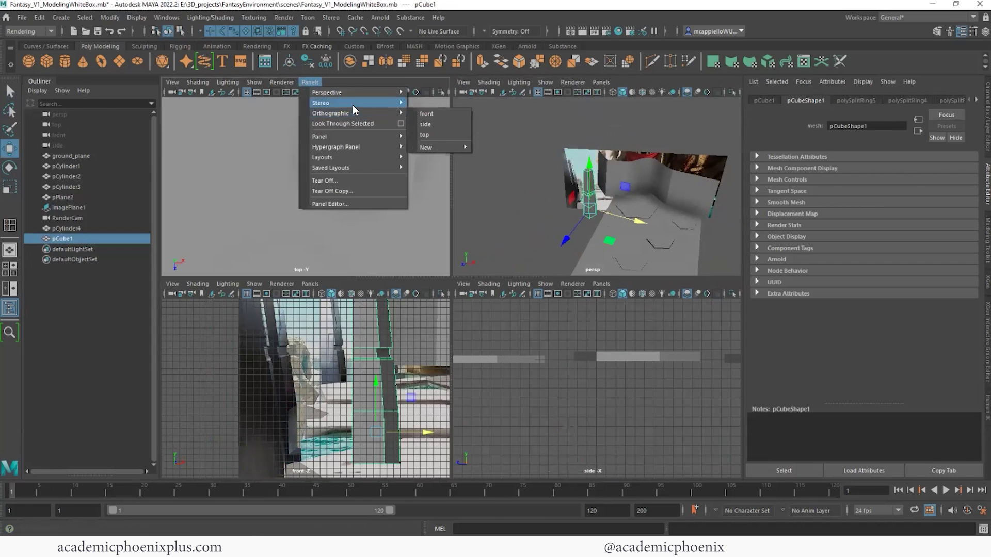
mouse_move(386, 156)
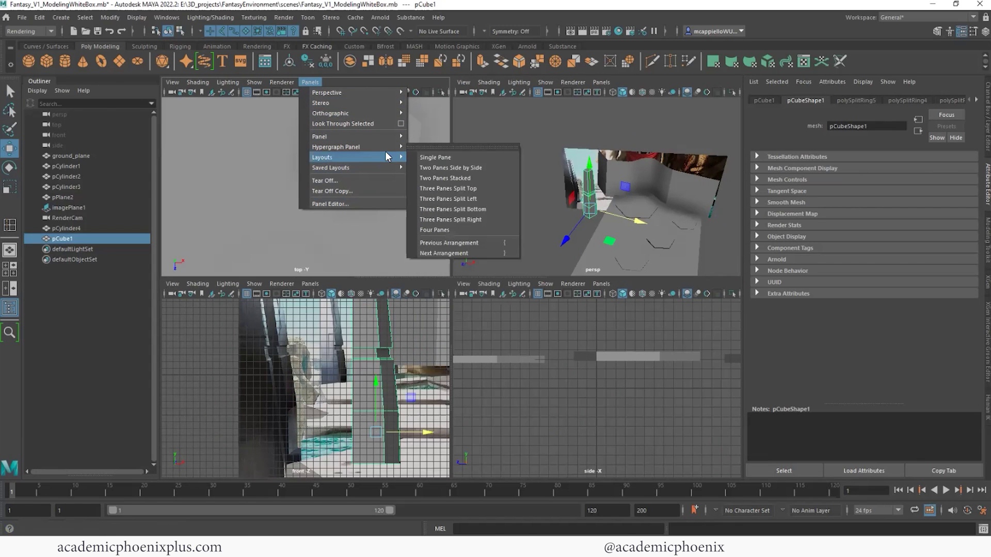
click(451, 167)
- Move, rotate and resize the pillar in front of the painted sky using the RenderCam view, undoing the last scale
drag(642, 283, 630, 283)
key(e)
key(w)
mouse_move(731, 293)
mouse_down()
mouse_move(745, 283)
mouse_move(738, 288)
mouse_up()
key(r)
drag(789, 268, 742, 280)
key(ctrl+z)
key(w)
drag(814, 267, 803, 265)
key(r)
drag(752, 252, 591, 301)
key(ctrl+z)
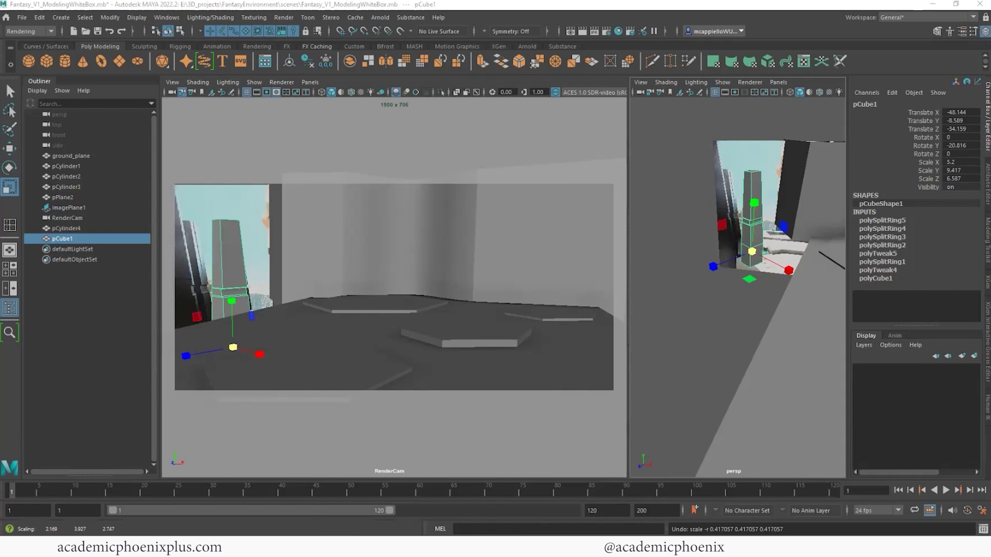
- Switch to the Photos app to examine the pillars in the full concept painting, and return to Maya
drag(990, 46, 463, 45)
double_click(463, 46)
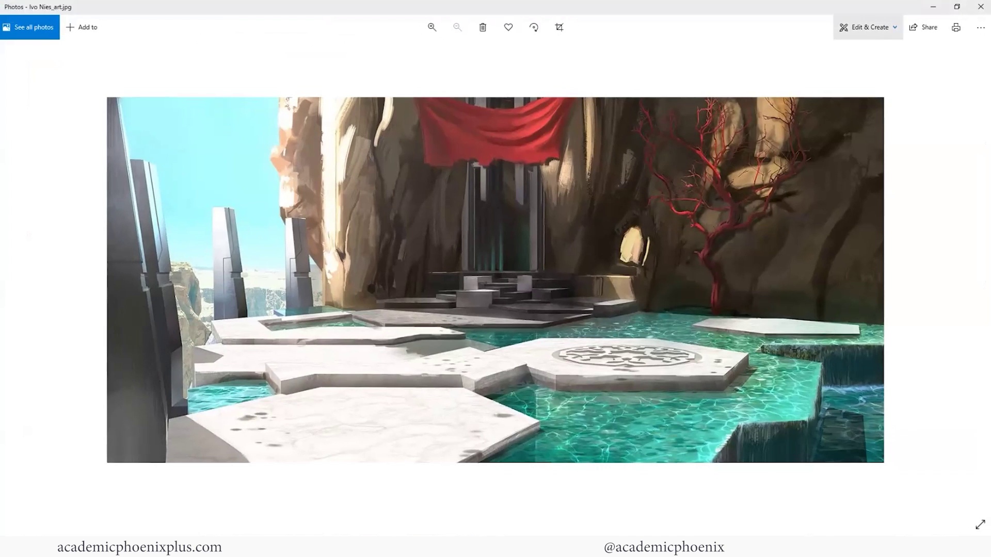
click(933, 7)
- Enlarge the pillar to a scale of about 6.8 × 12.4 × 8.6 and place it at the left edge of the RenderCam frame
key(r)
drag(182, 358, 185, 379)
key(w)
middle_drag(164, 364, 162, 375)
drag(166, 306, 174, 325)
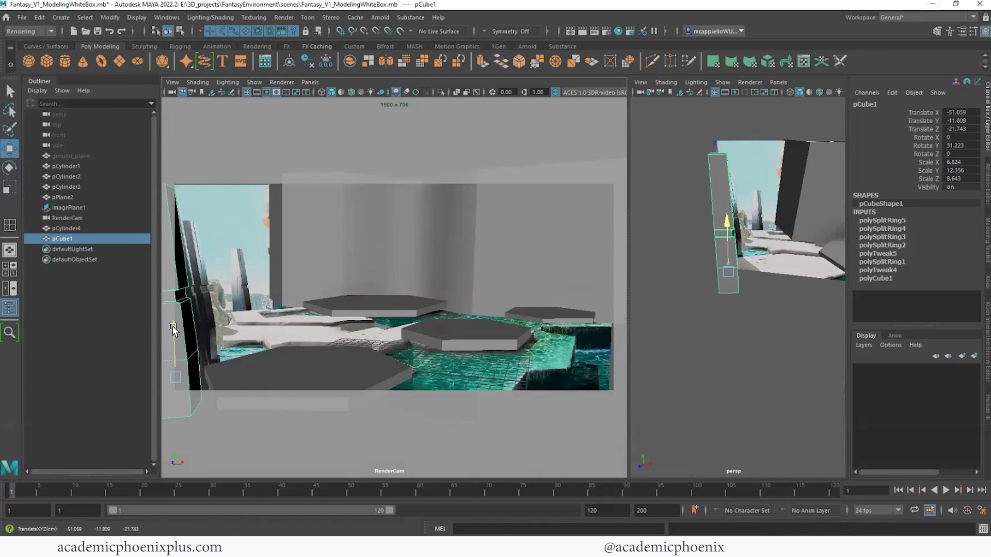
drag(220, 379, 182, 356)
- Duplicate the pillar and move pCube1 toward the camera to about X -18.9, Z 10 as the foreground pillar
key(ctrl+d)
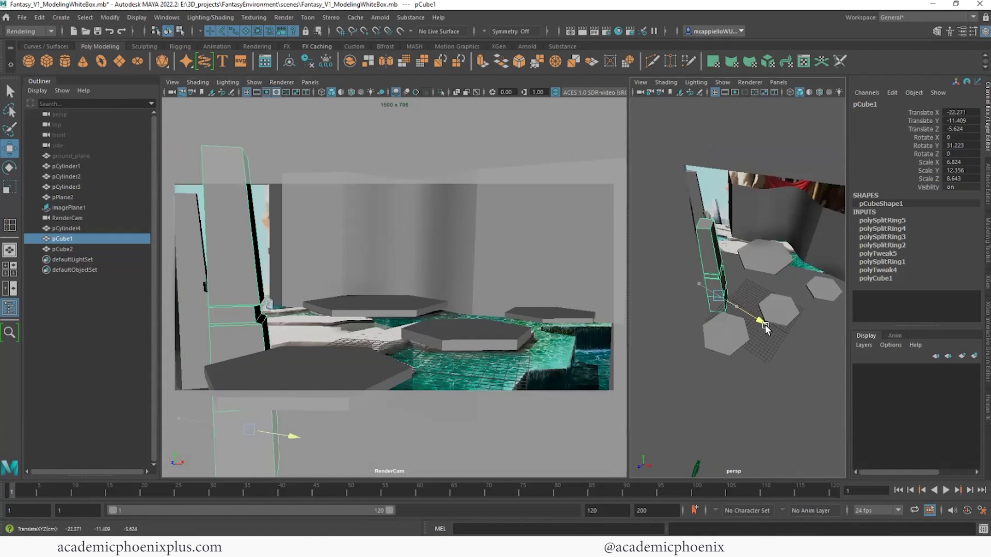
drag(763, 326, 770, 334)
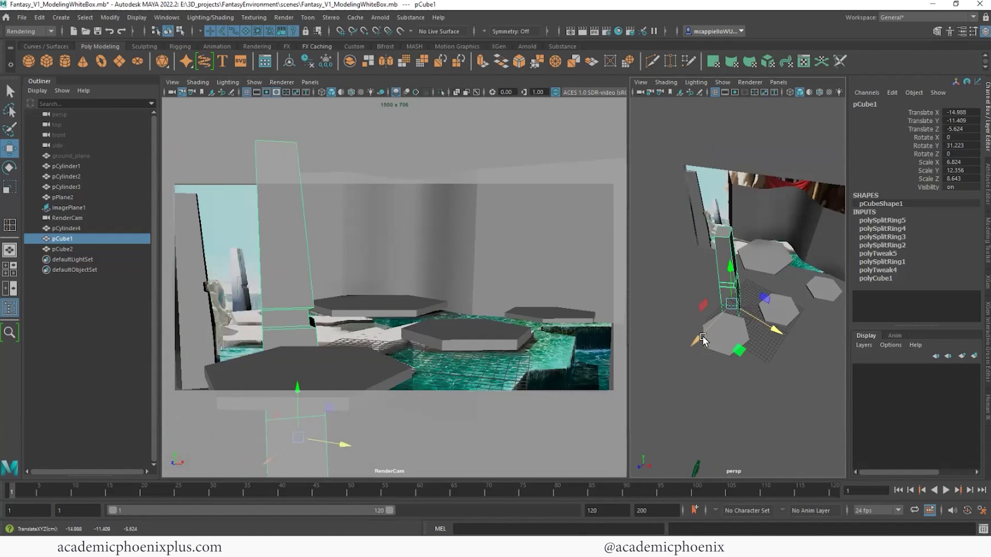
drag(703, 340, 670, 358)
drag(743, 341, 748, 343)
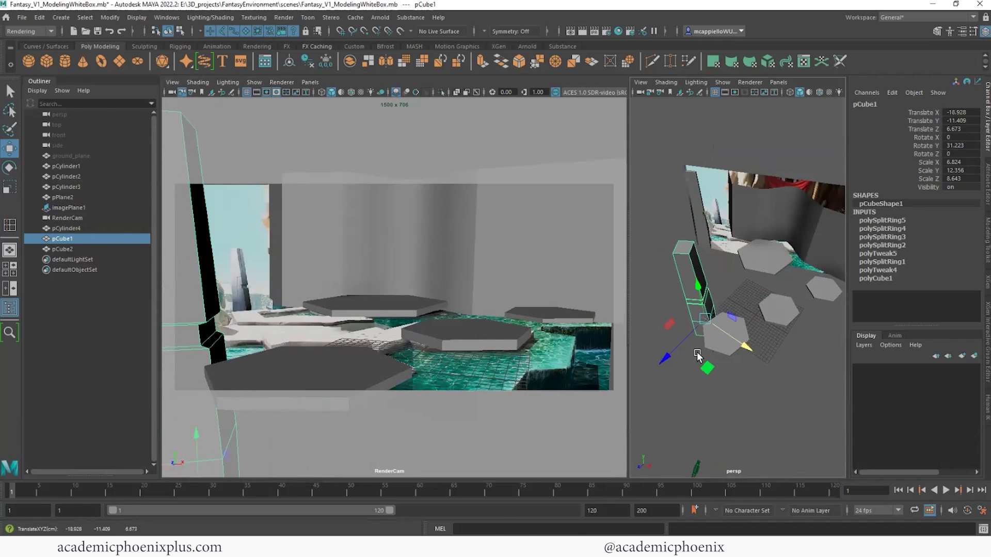
drag(672, 351, 665, 356)
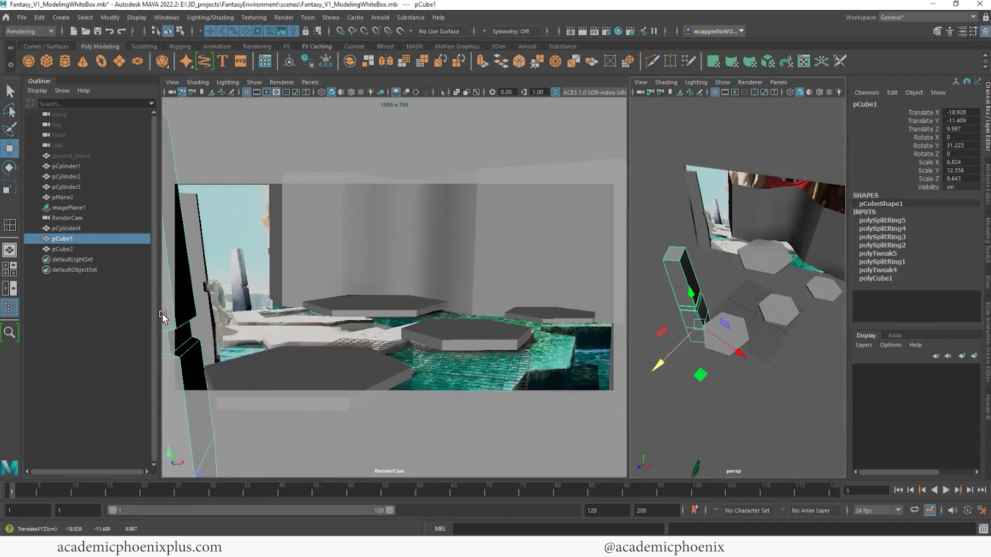
- Fit pCube2 over the painted distant pillar, and shrink pCube1 and move it close to the camera at the frame's left edge
click(212, 316)
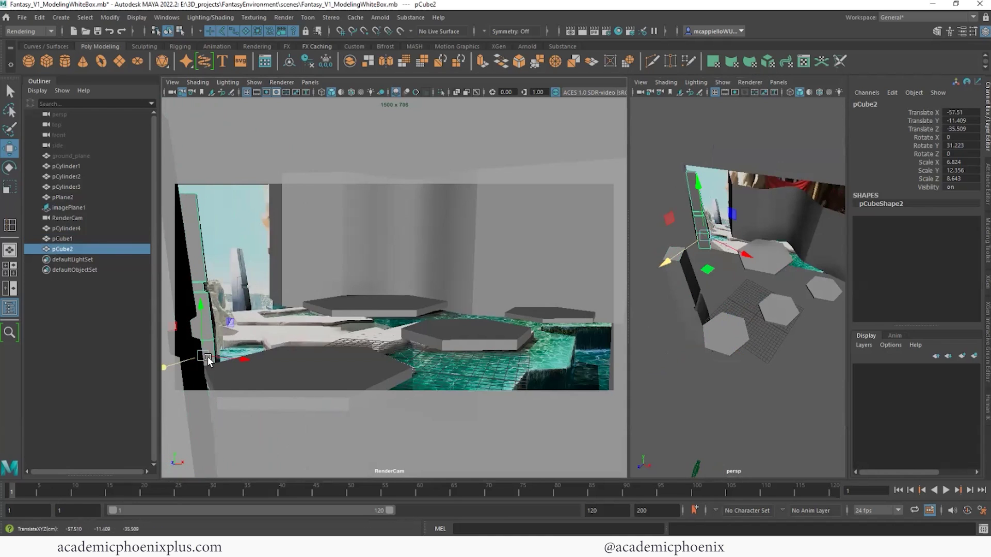
key(r)
mouse_move(198, 356)
mouse_down()
mouse_move(156, 379)
mouse_move(198, 356)
mouse_up()
key(w)
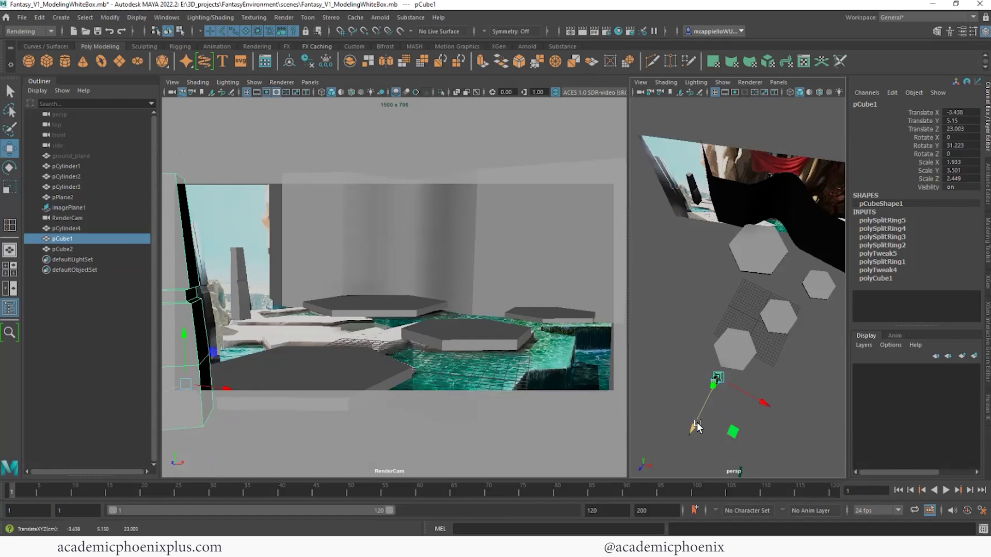
- Unhide the ground plane and refit pCube1 near the camera at about X -5.8, Y 4.6, Z 21.1
click(71, 154)
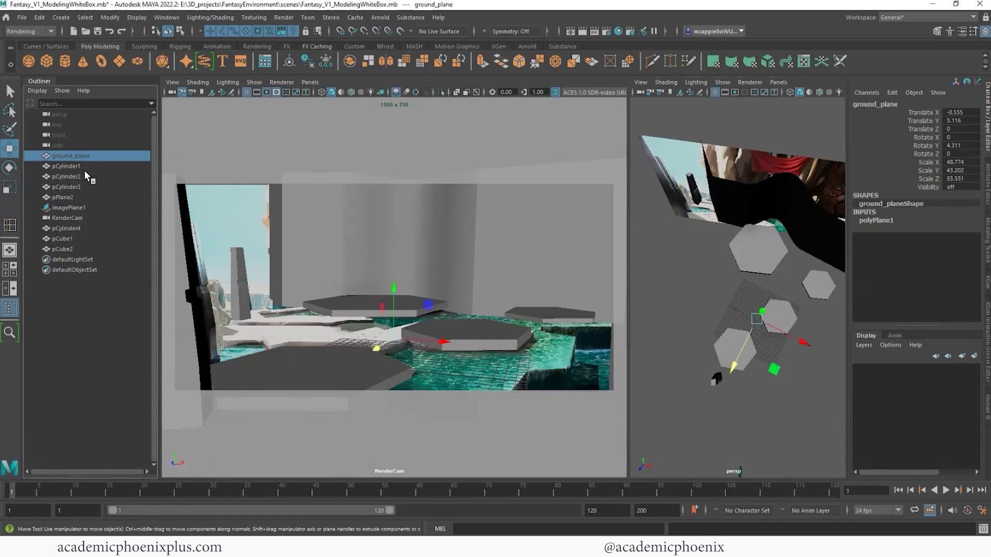
key(shift+h)
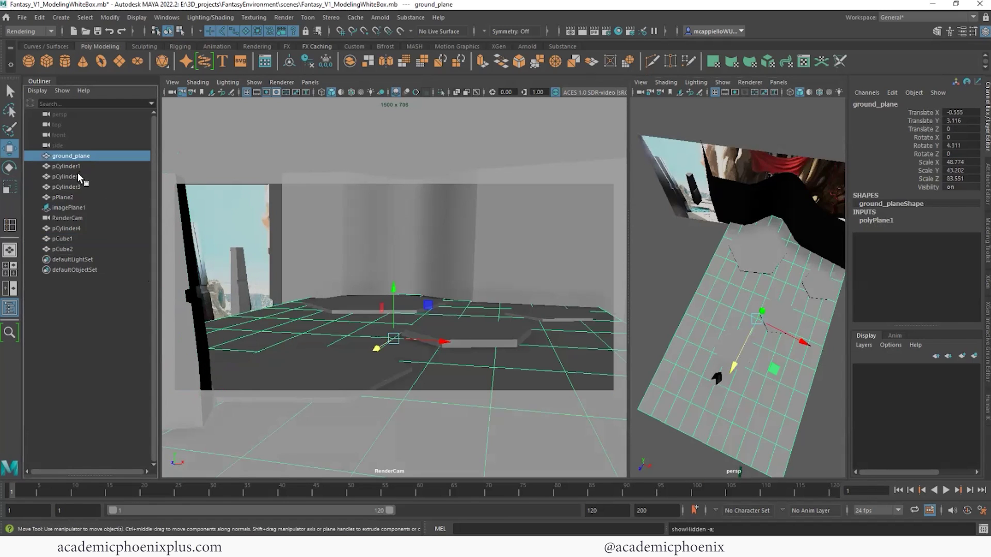
click(201, 327)
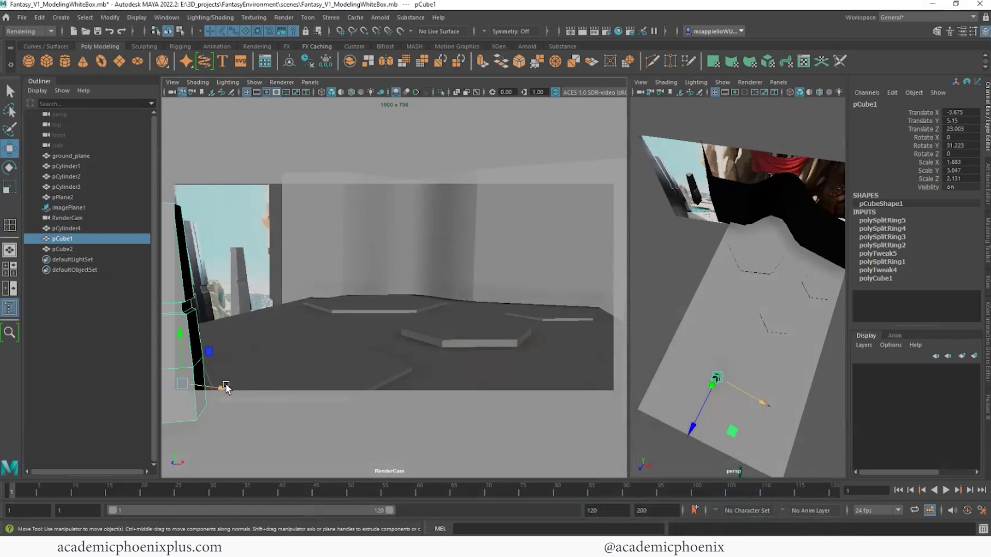
drag(226, 387, 193, 353)
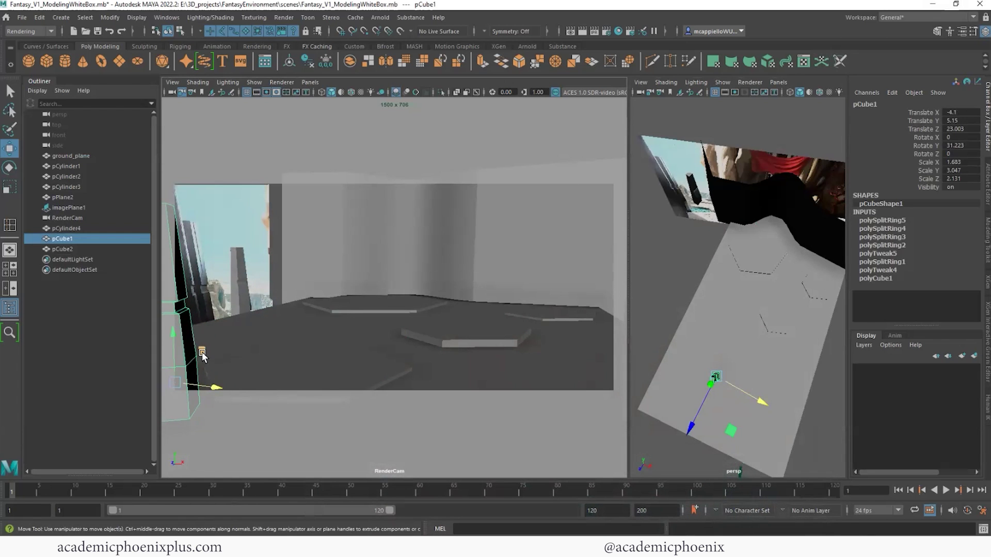
drag(695, 426, 778, 399)
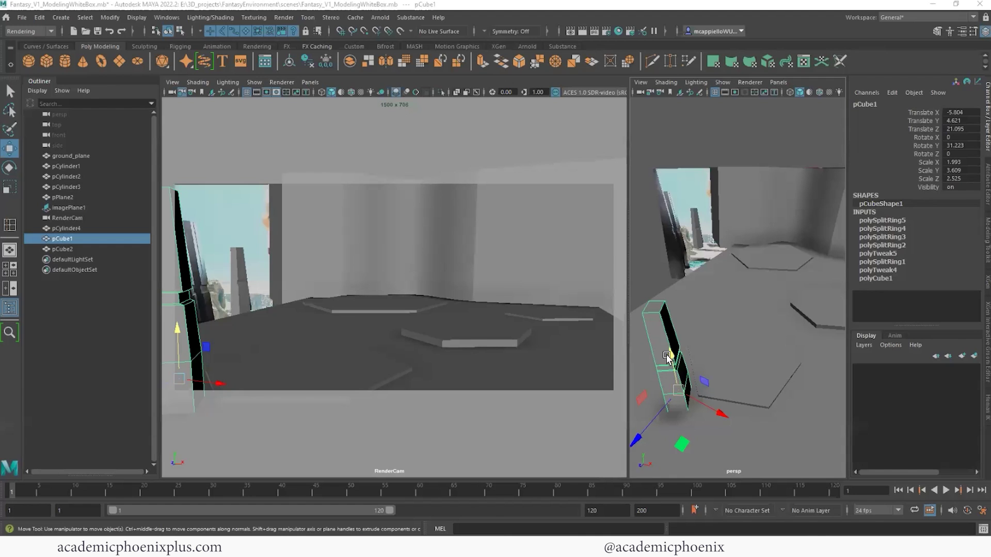
click(663, 331)
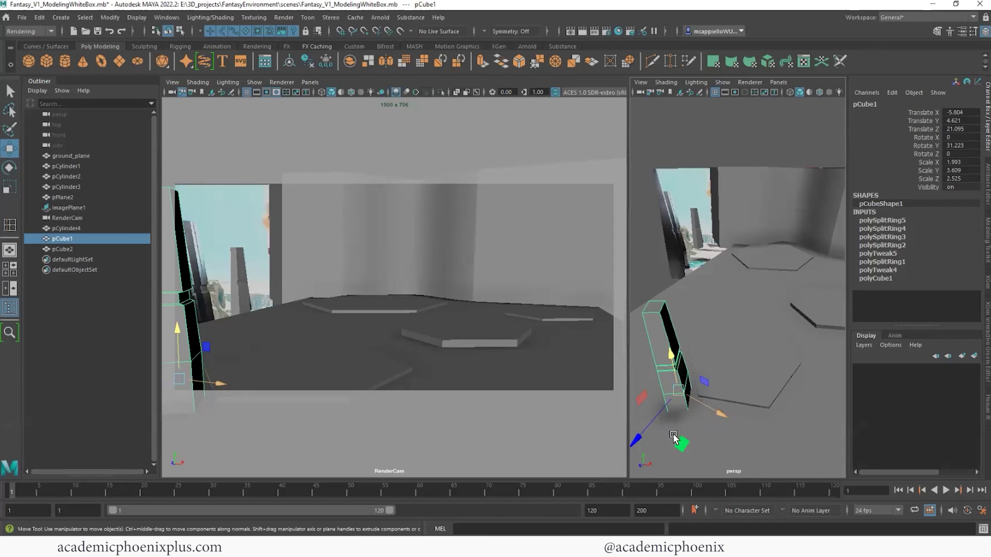
- Duplicate the foreground pillar and move the copy behind it to about X -10.8, Z 14.9
drag(637, 437, 656, 403)
key(ctrl+z)
key(ctrl+d)
drag(638, 437, 666, 390)
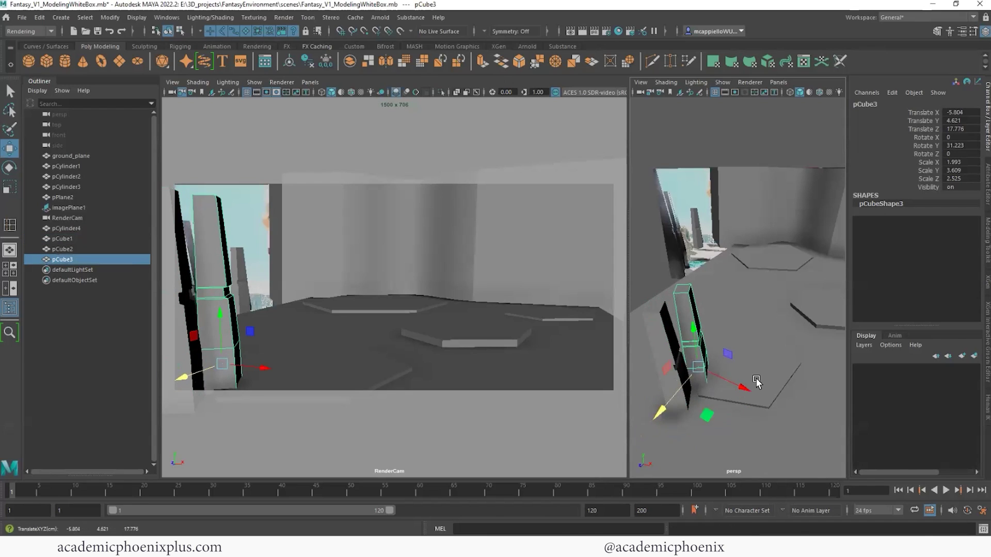
drag(745, 389, 721, 388)
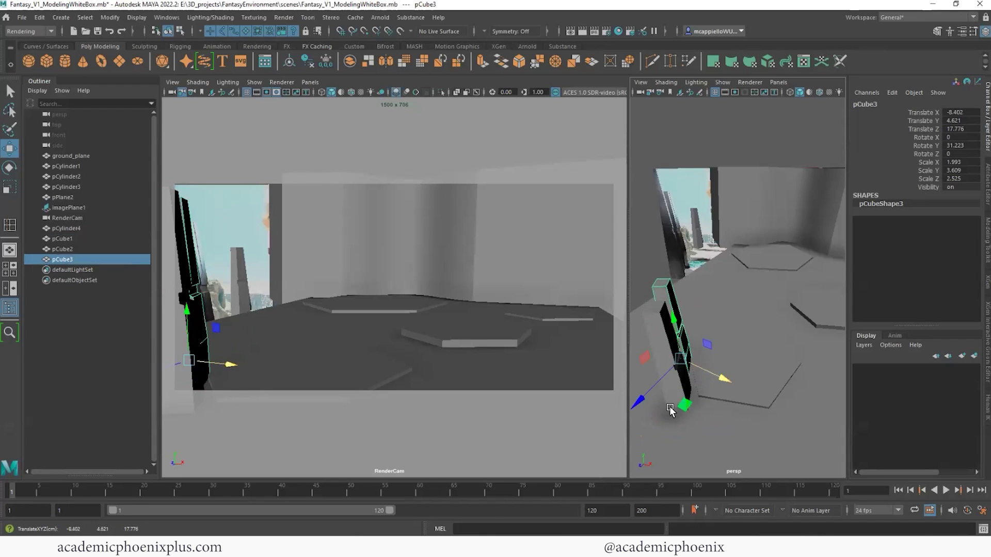
drag(653, 401, 658, 379)
drag(737, 370, 717, 361)
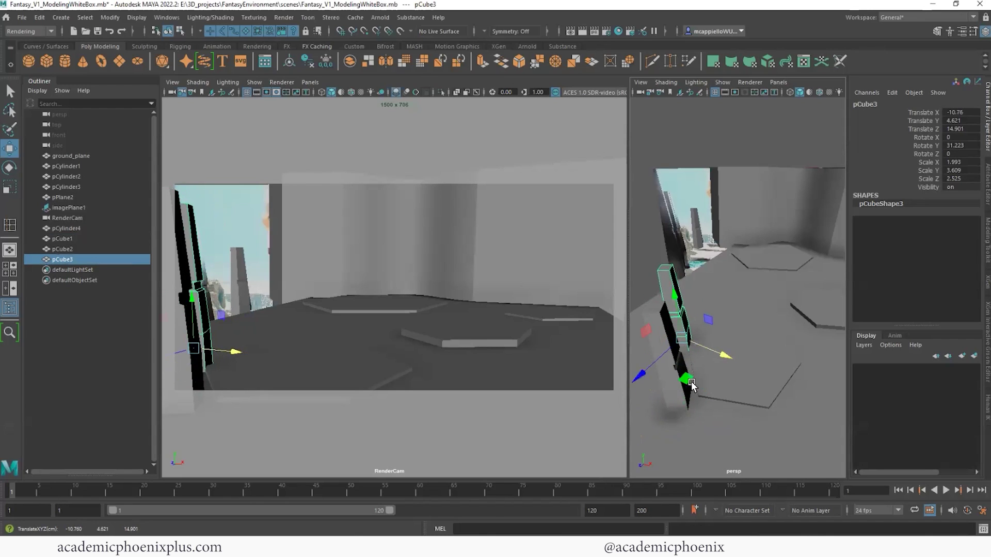
- Refit pCube3 behind the foreground pillar at about X -13.3, Y 4.6, Z 11.7, with Y rotation about 23.8 and scale about 1.85, 3.35, 2.34
drag(640, 378, 654, 364)
drag(732, 344, 696, 352)
key(r)
key(w)
key(e)
key(w)
- Hide the rock wall pPlane2 and duplicate the distant pillar pCube2
click(287, 273)
click(253, 289)
click(408, 265)
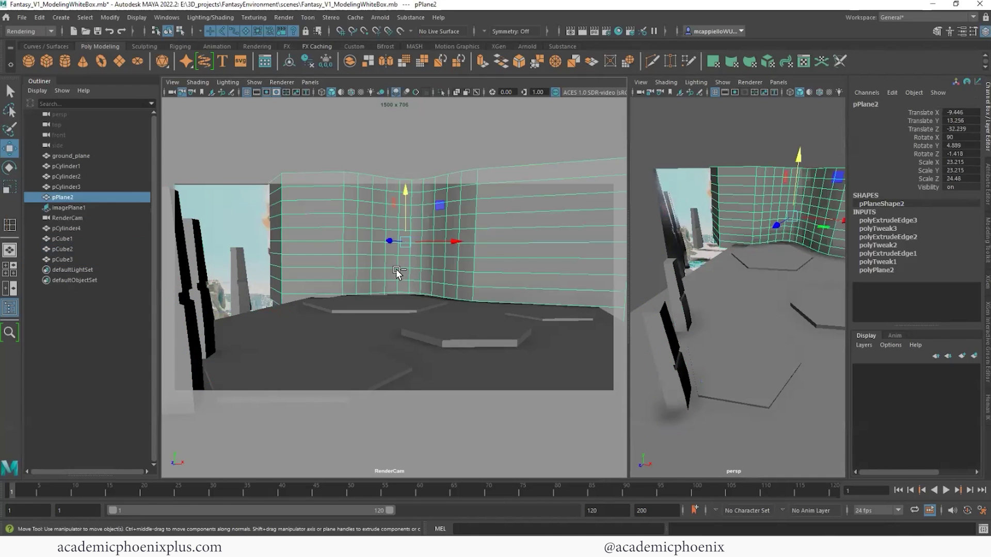
key(ctrl+h)
click(283, 295)
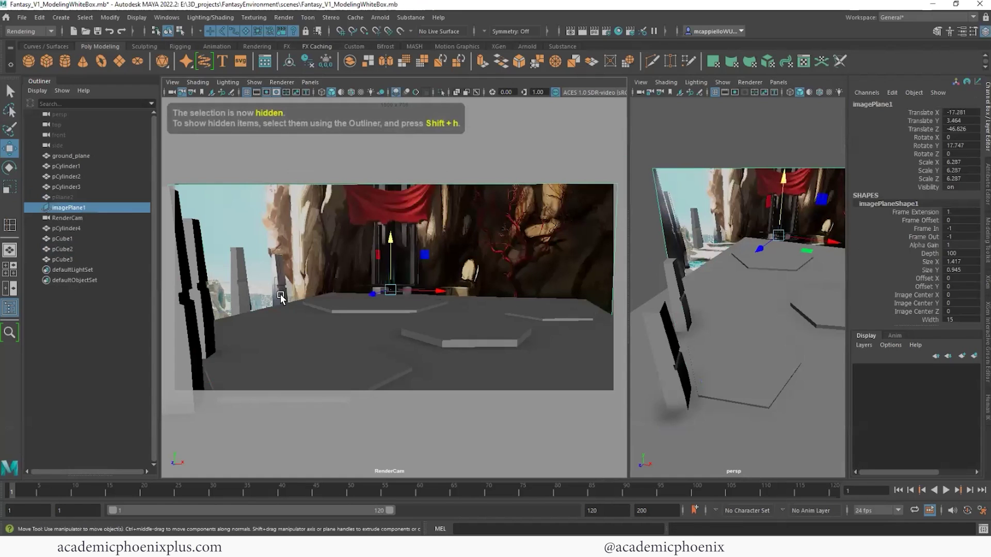
click(250, 302)
key(ctrl+d)
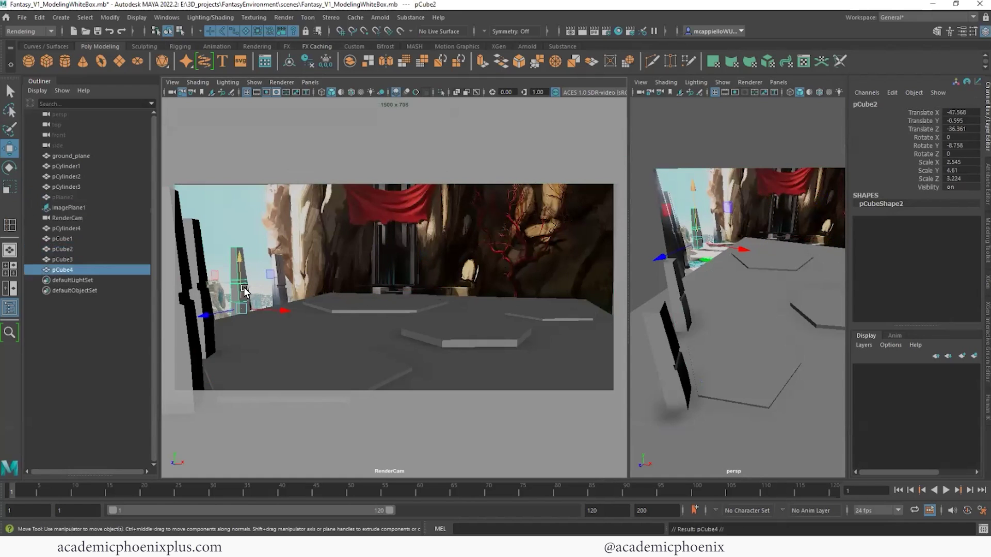
- Move pCube2 over the second painted distant pillar beside the cliff, at about X -38, Y -1.6, Z -36.4
drag(206, 314, 243, 308)
key(ctrl+z)
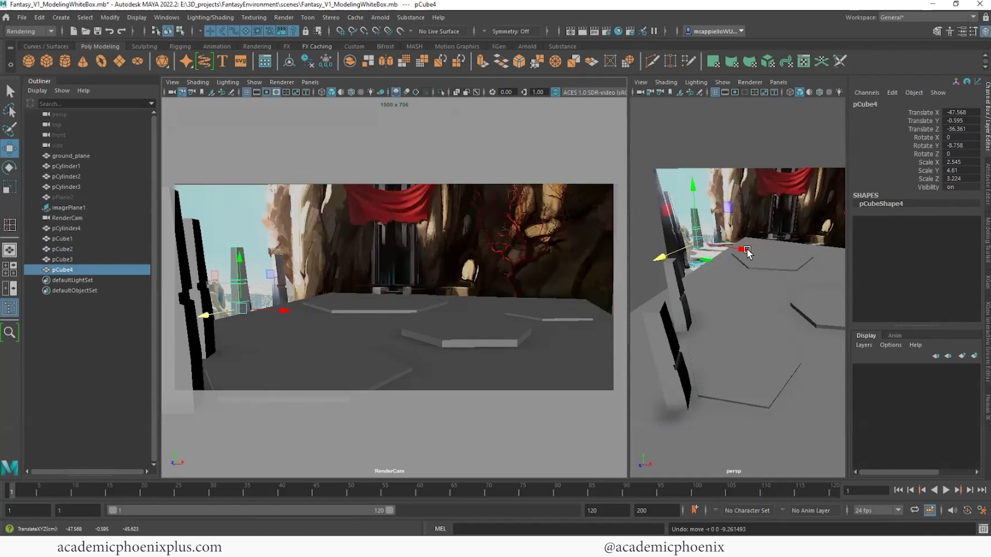
alt+drag(747, 248, 686, 246)
drag(753, 245, 763, 246)
click(737, 158)
drag(761, 181, 778, 189)
drag(750, 110, 750, 115)
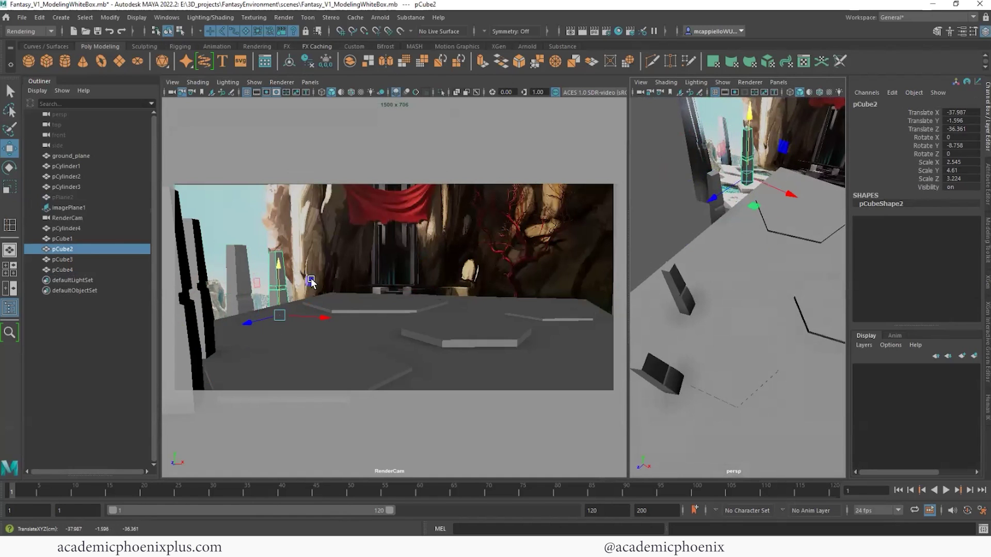
- Unhide the rock wall and bring pCube2 in front of it at about X -31.3, Z -26.6
click(113, 196)
key(shift+h)
click(276, 295)
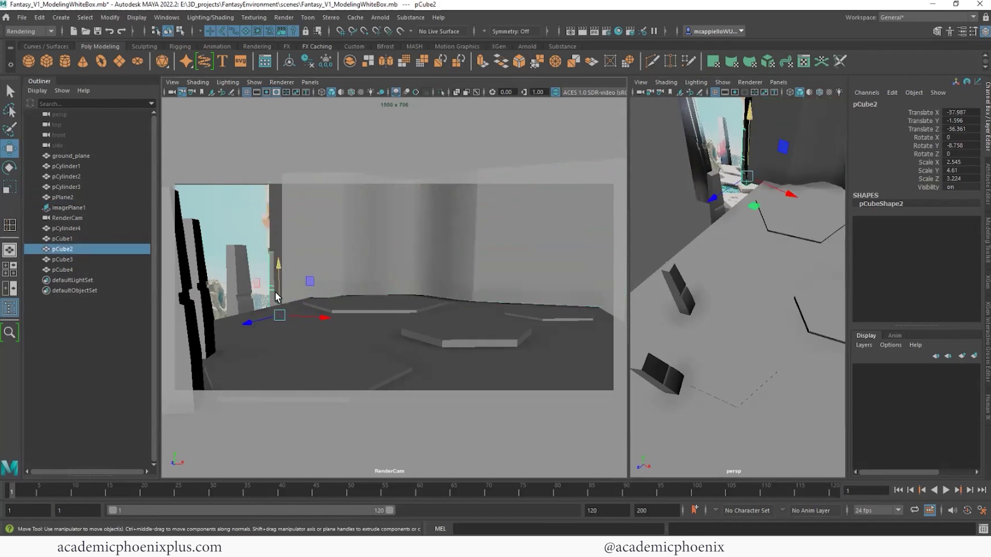
drag(276, 297, 320, 327)
- Hide the rock wall again, then scale pCube2 down and adjust its height to fit the painted pillar
click(770, 136)
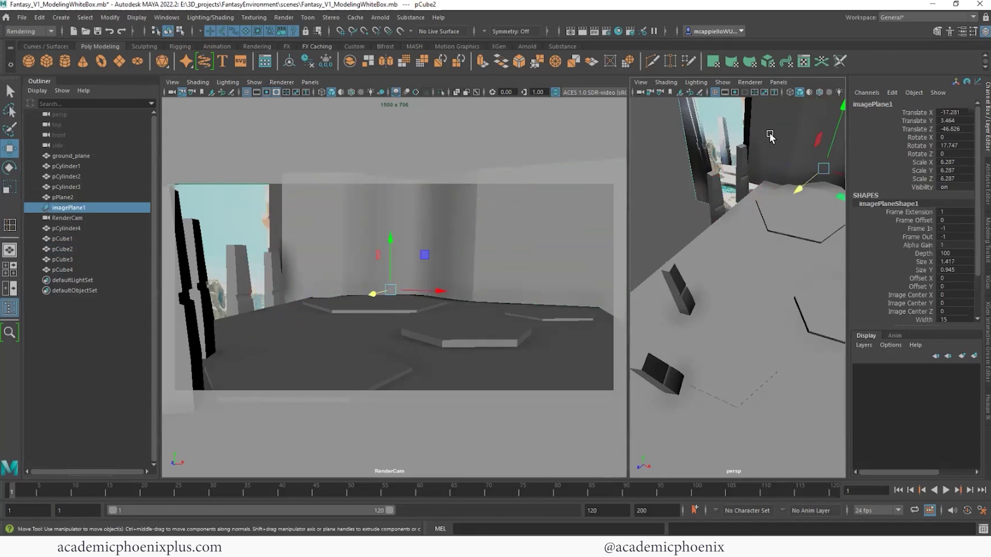
click(771, 152)
key(ctrl+h)
click(287, 309)
key(r)
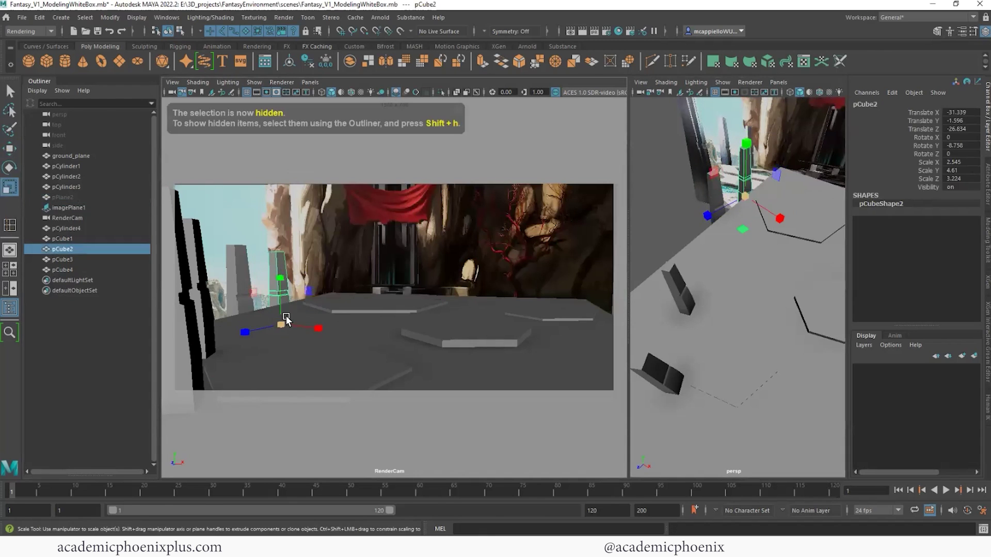
drag(282, 323, 269, 329)
key(w)
drag(280, 271, 278, 265)
- Scale pCube4 to about 1.96, 3.55, 2.48 and place it over its painted pillar at about X -27.2, Y 2.2, Z -11.1
click(242, 290)
key(r)
drag(243, 337, 232, 342)
key(w)
drag(242, 288, 243, 263)
drag(283, 315, 273, 318)
key(r)
key(w)
drag(237, 272, 239, 278)
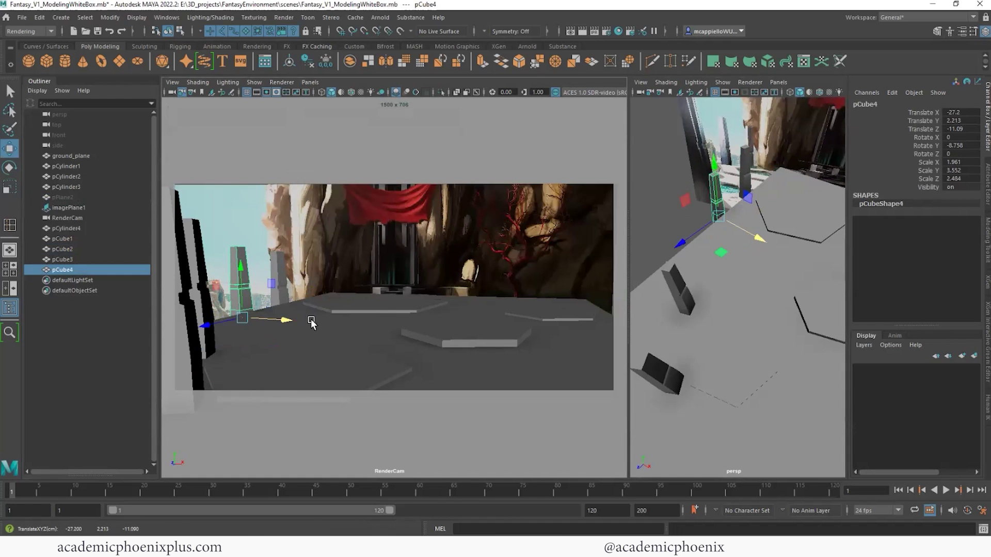
- Select all visible meshes, centre their pivots and freeze their transformations
drag(164, 180, 583, 424)
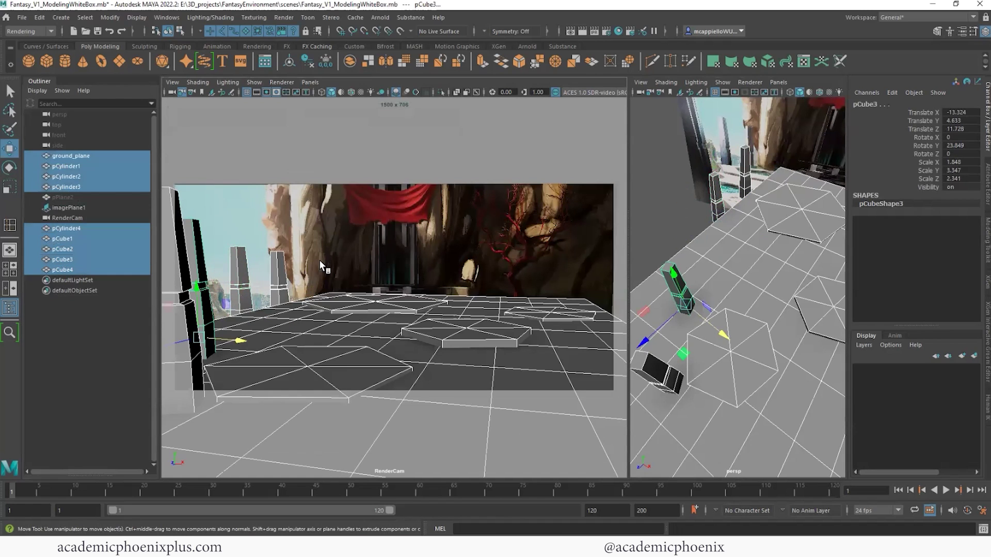
click(293, 61)
click(333, 66)
- Check the central slab's reset transforms and add an Arnold Physical Sky light to the scene
click(487, 339)
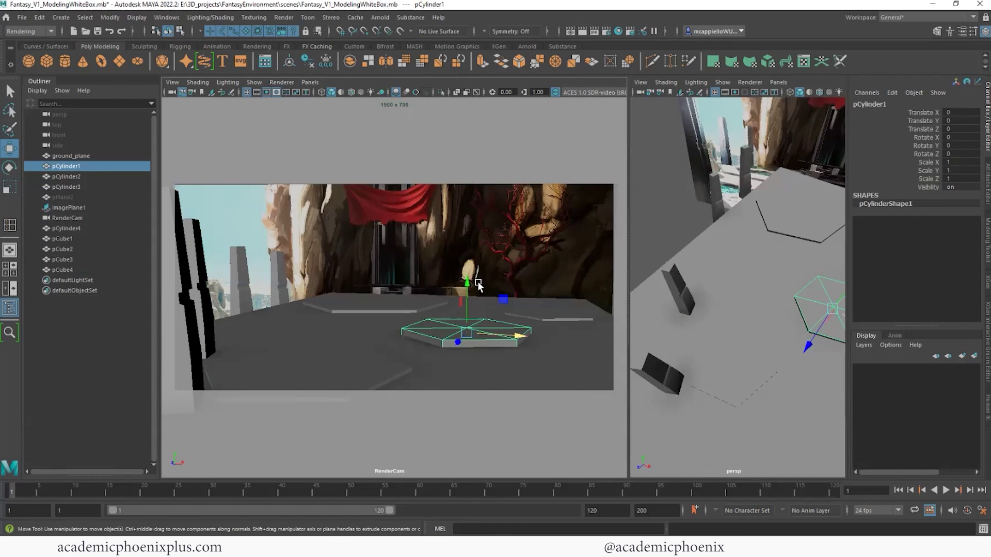
click(488, 193)
click(497, 340)
click(380, 17)
mouse_move(408, 71)
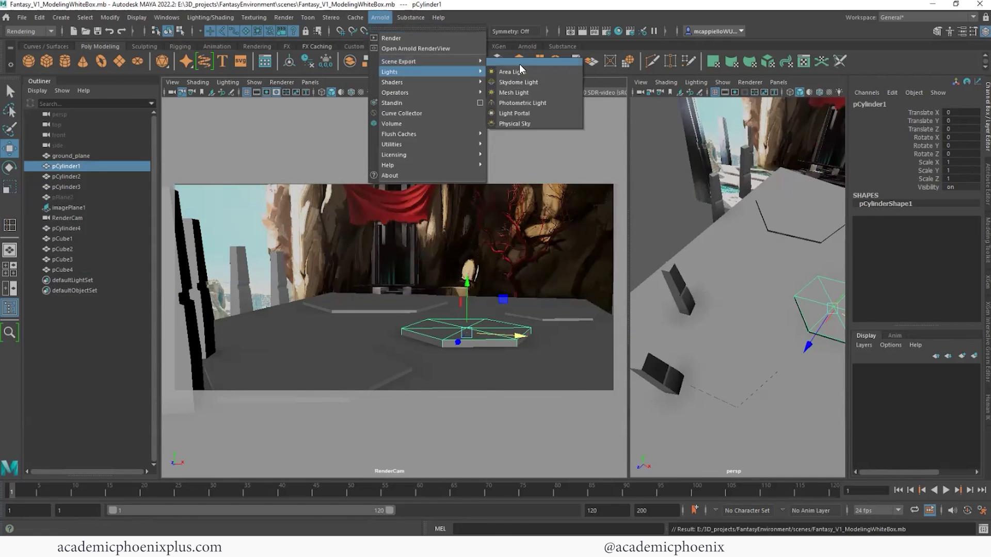
click(549, 123)
- Unhide the rock wall pPlane2 and render the RenderCam view in an enlarged Arnold RenderView
click(381, 17)
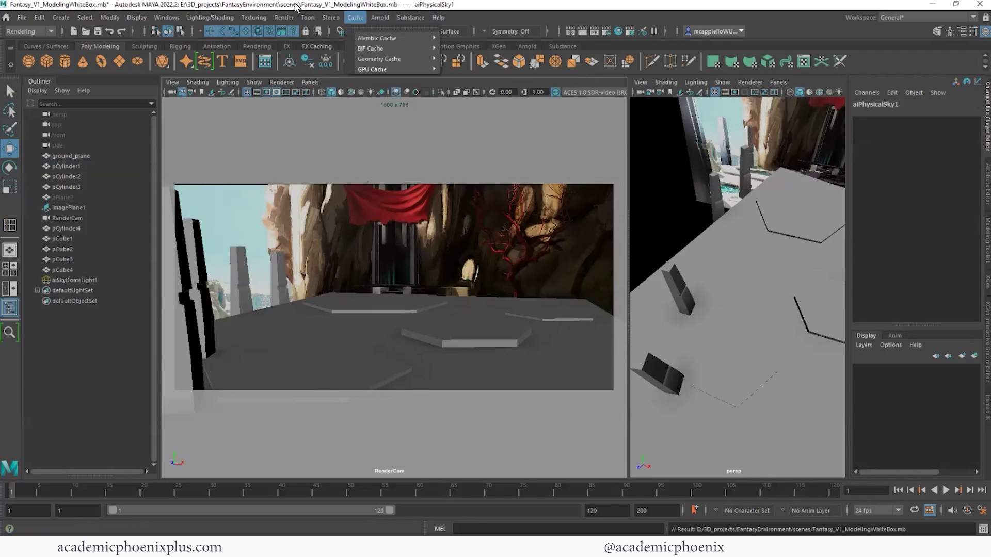
click(64, 195)
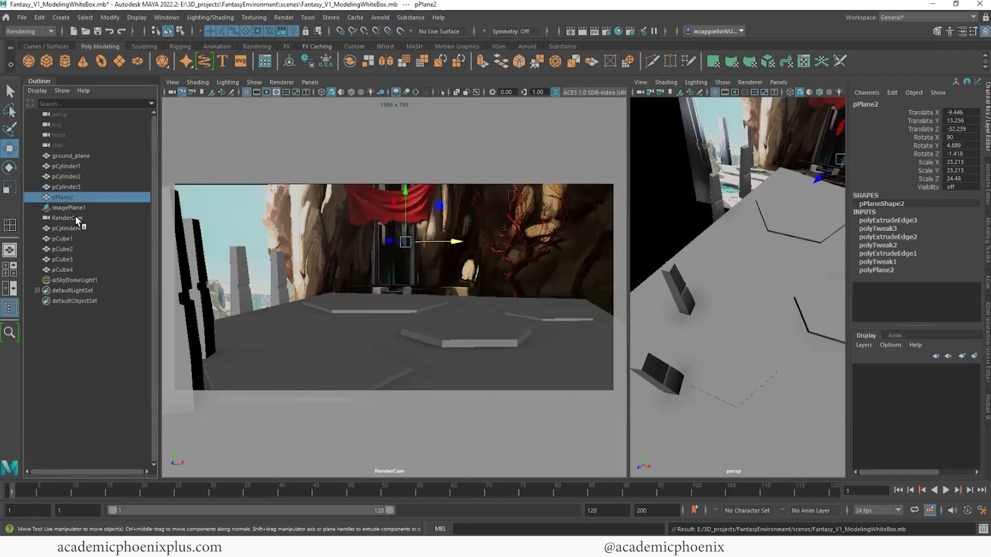
key(shift+h)
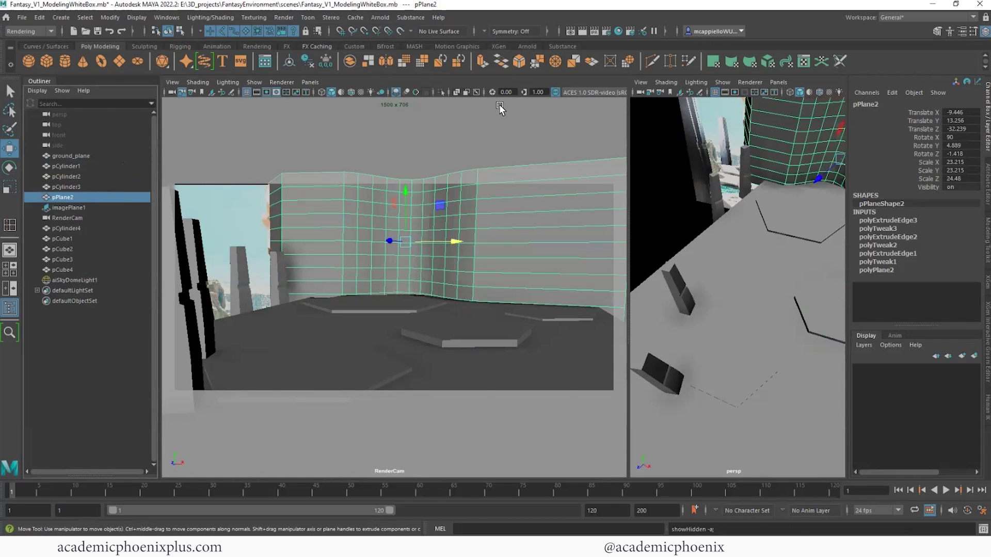
click(381, 17)
click(395, 37)
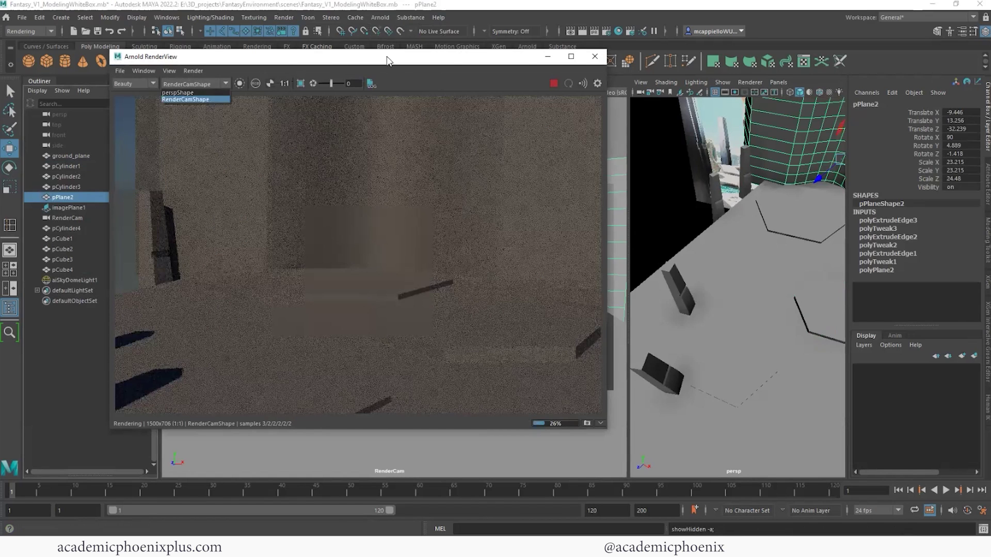
click(572, 57)
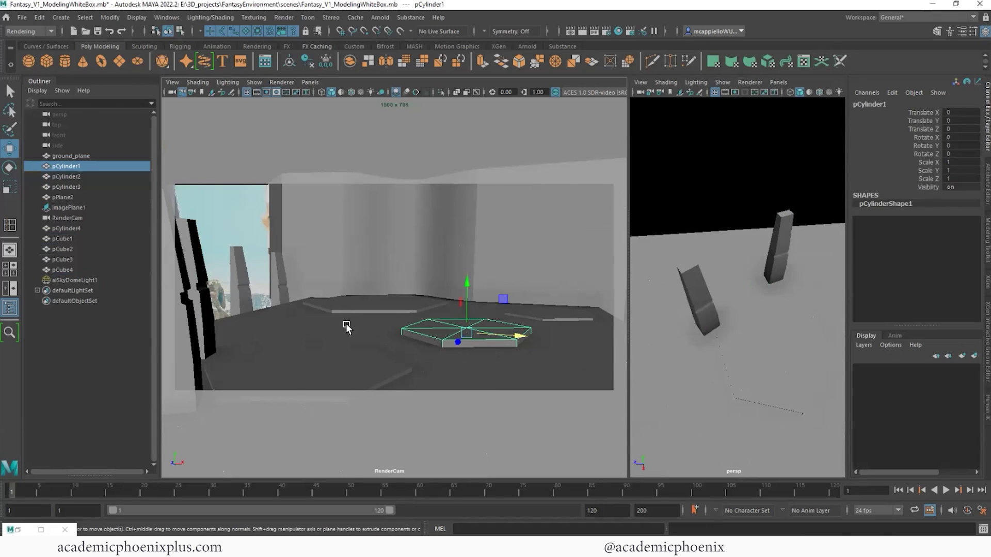
- Hide the ground plane and extrude a side face of the central slab pCylinder1 outward by about 2.7 units
click(367, 327)
alt+drag(799, 324, 743, 320)
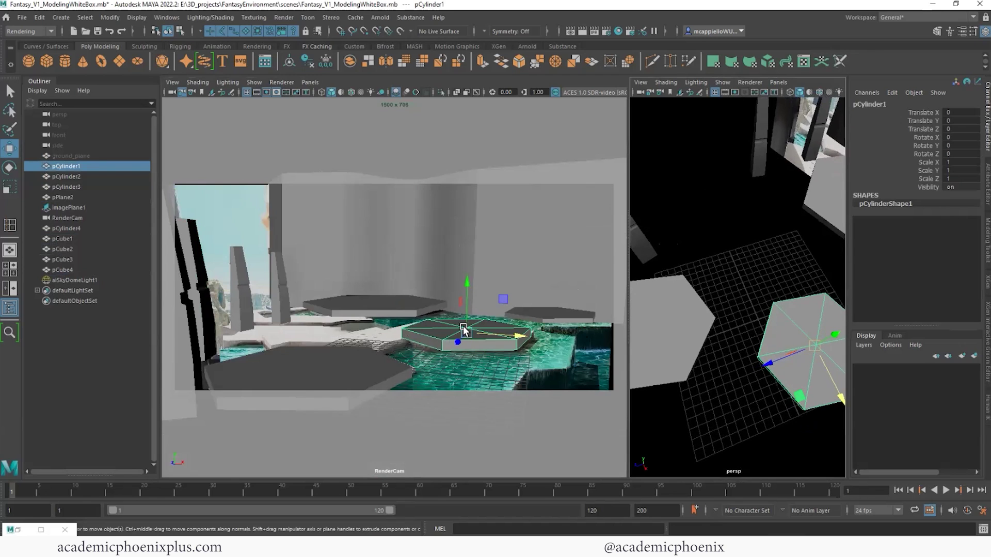
right_drag(454, 328, 449, 238)
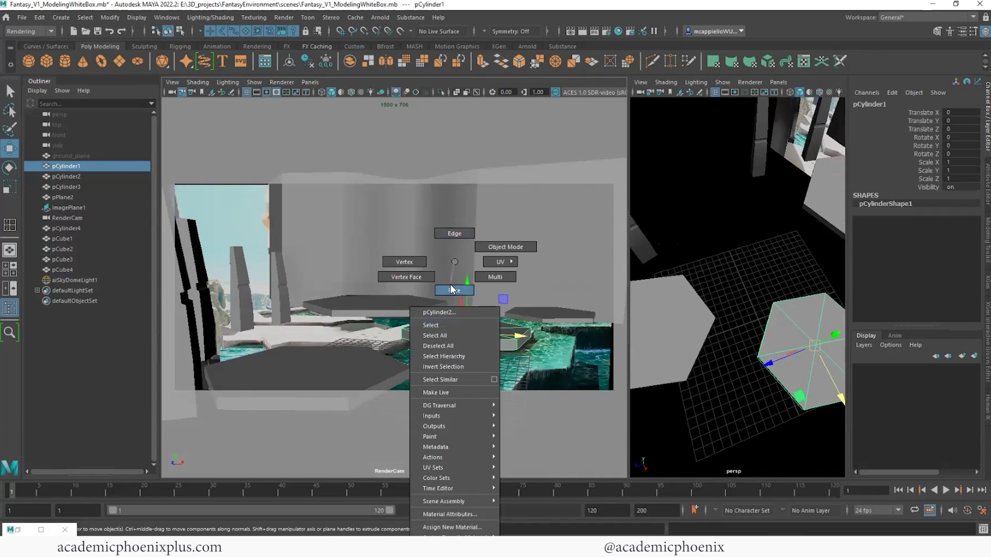
right_drag(452, 290, 452, 290)
alt+drag(745, 333, 728, 313)
scroll(703, 290, up, 5)
click(731, 340)
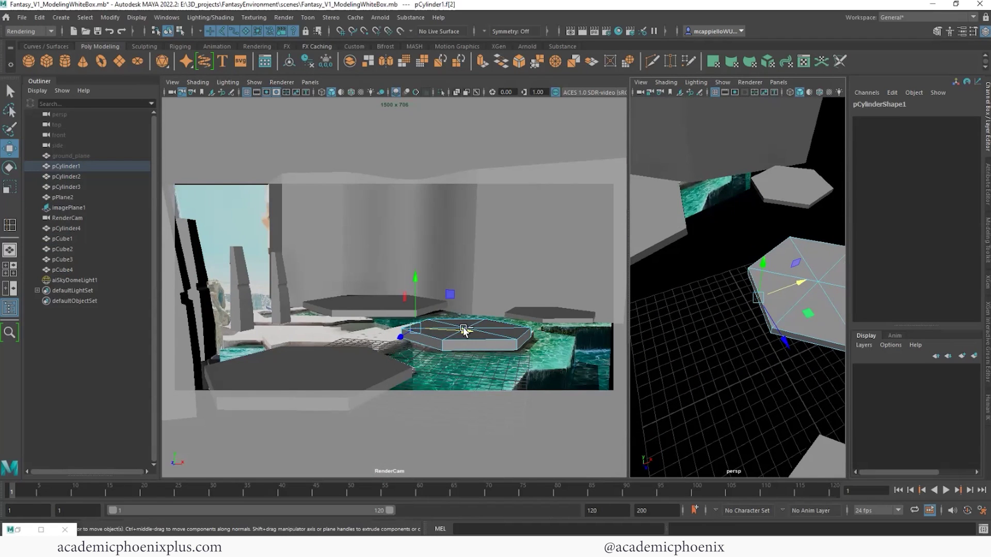
key(ctrl+e)
drag(460, 343, 363, 328)
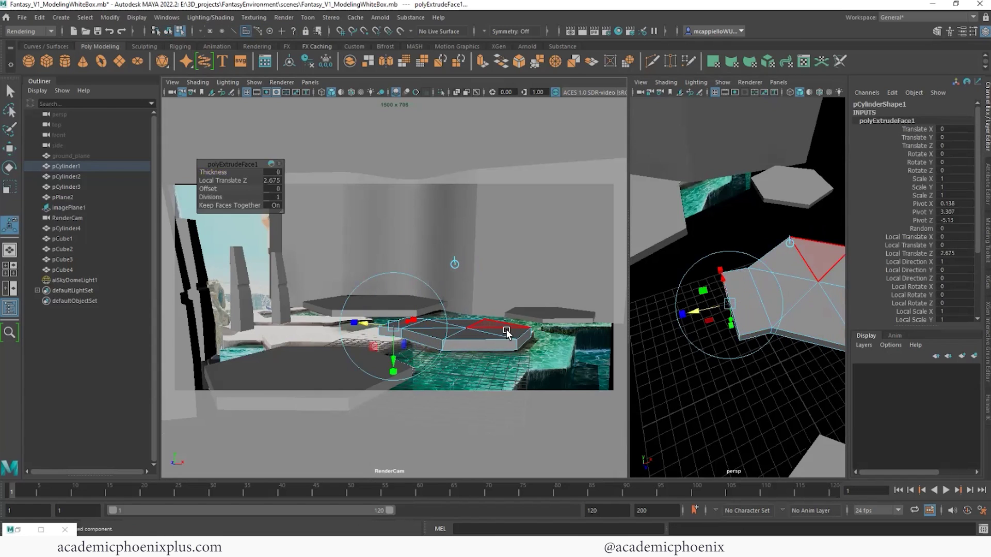
- Move the extruded face slightly back toward the slab and pull its near corner edge outward to widen the section
key(e)
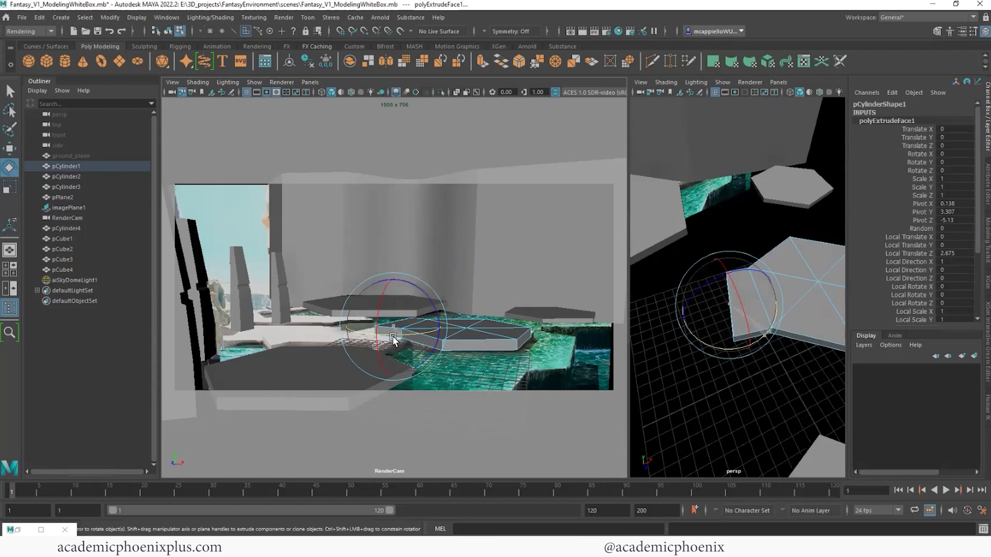
key(w)
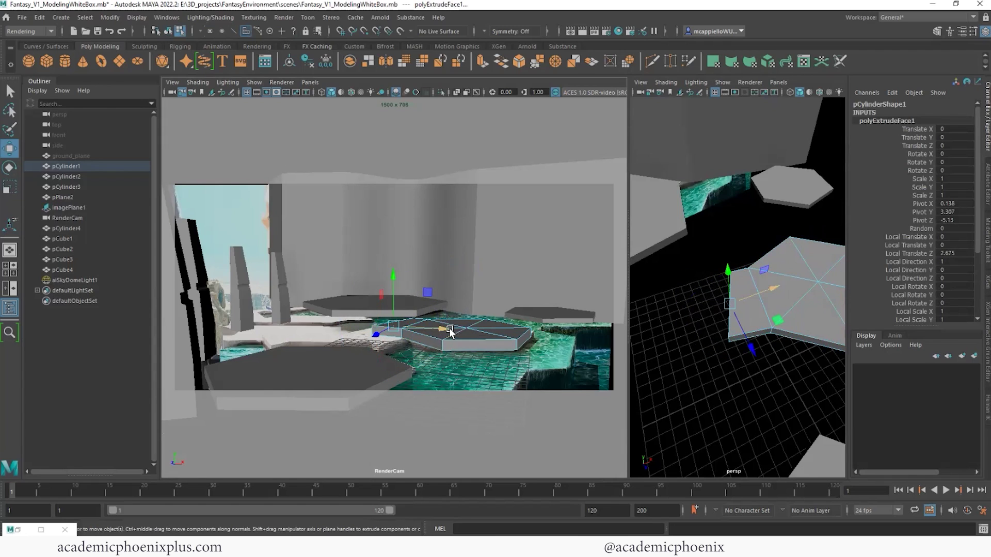
mouse_move(447, 332)
mouse_down()
mouse_move(421, 334)
mouse_move(462, 333)
mouse_move(452, 334)
mouse_up()
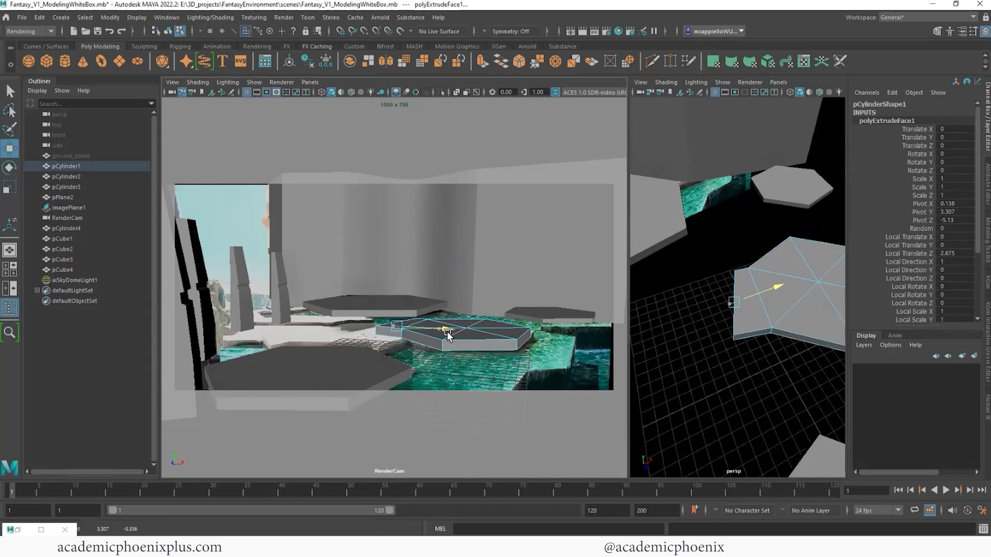
click(401, 331)
click(392, 336)
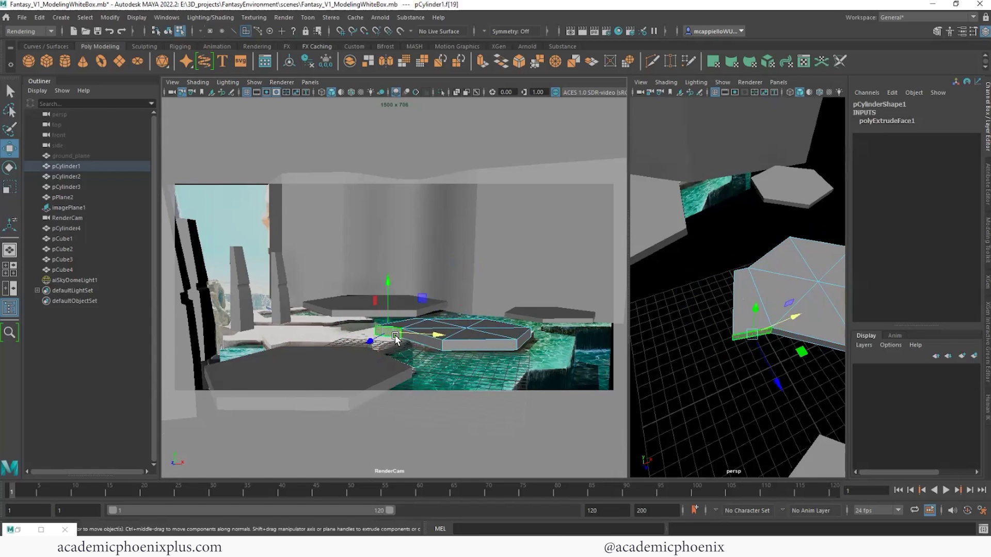
right_drag(391, 334, 390, 234)
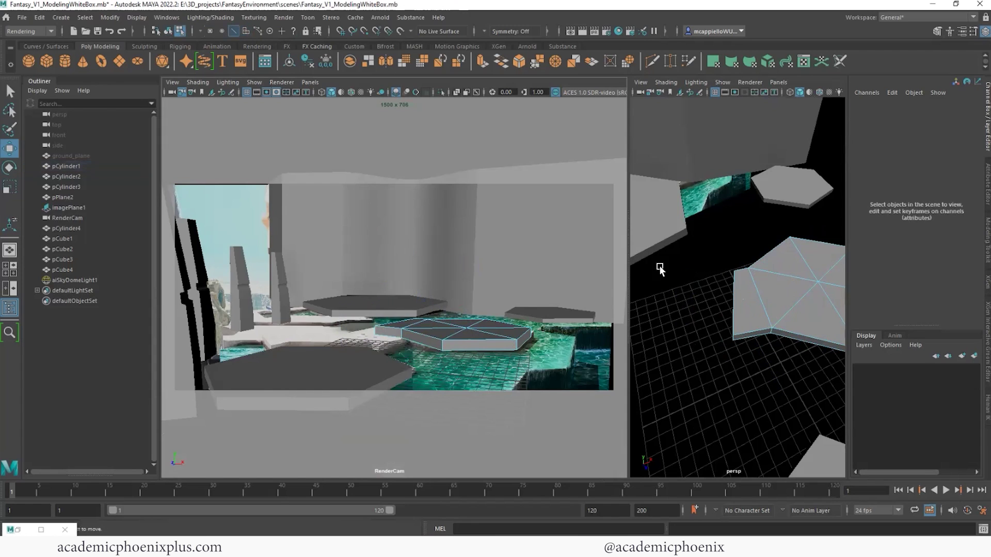
click(733, 335)
drag(731, 336, 702, 335)
- Extrude the near side face of pCylinder1's new section by about 4.8 units
right_drag(756, 262, 748, 288)
click(760, 333)
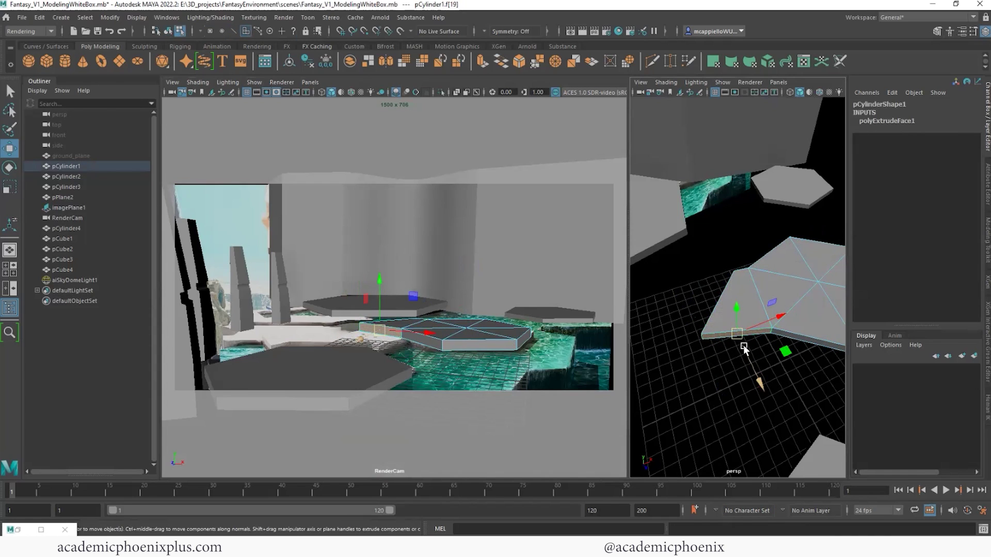
key(ctrl+e)
drag(742, 372, 676, 453)
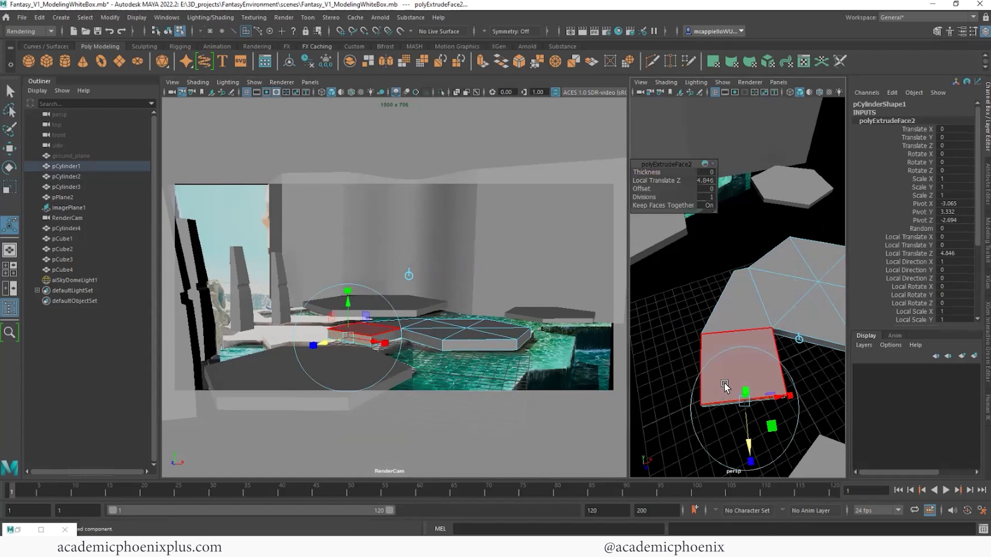
- Pull the outer corner edge of the second extrusion further toward the foreground to form an angled end
right_drag(723, 380, 712, 239)
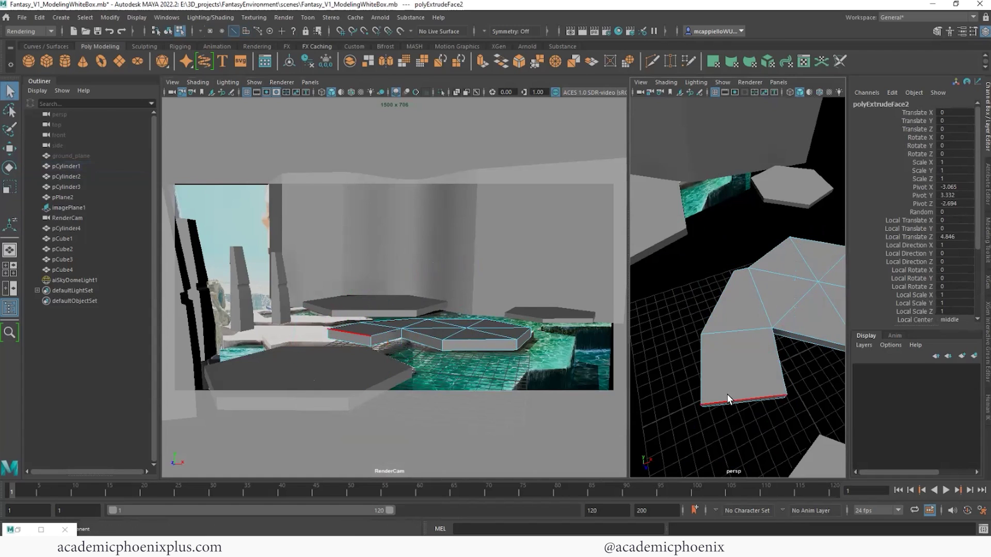
click(698, 405)
key(w)
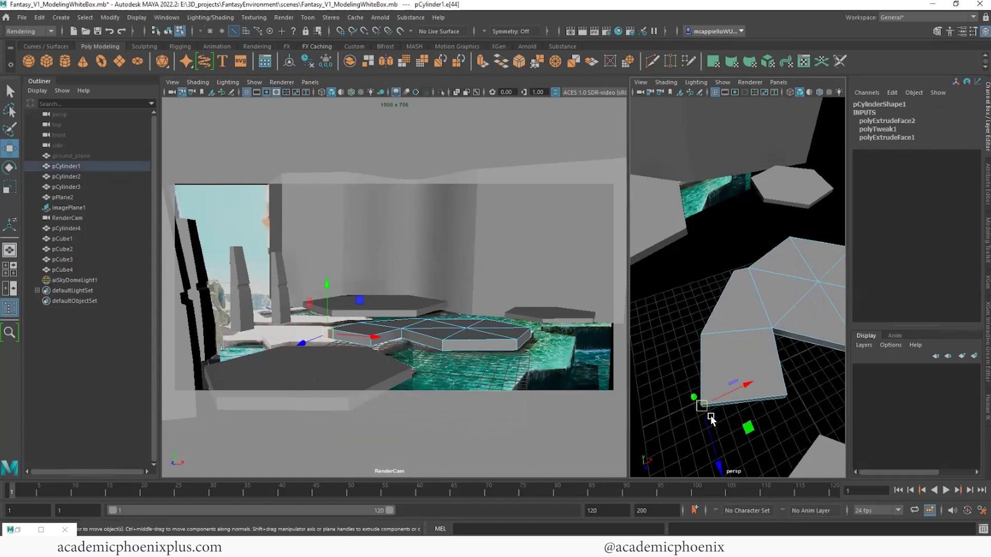
click(729, 459)
key(ctrl+z)
drag(721, 467, 715, 510)
middle_drag(715, 511, 719, 552)
drag(716, 532, 716, 534)
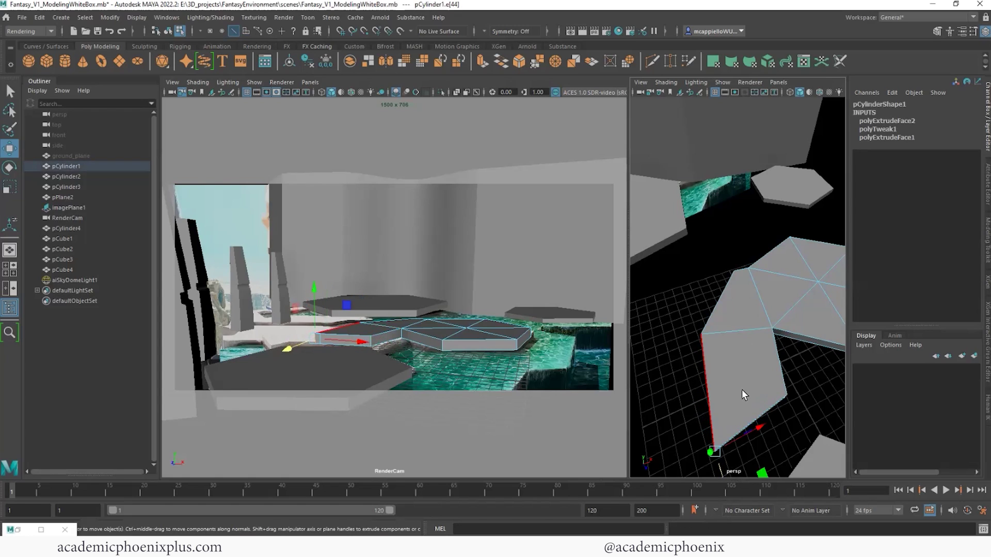
- Extrude the long outer side face of pCylinder1's second section outward along the painted stone path
right_drag(743, 394, 746, 291)
alt+drag(743, 346, 777, 329)
click(774, 331)
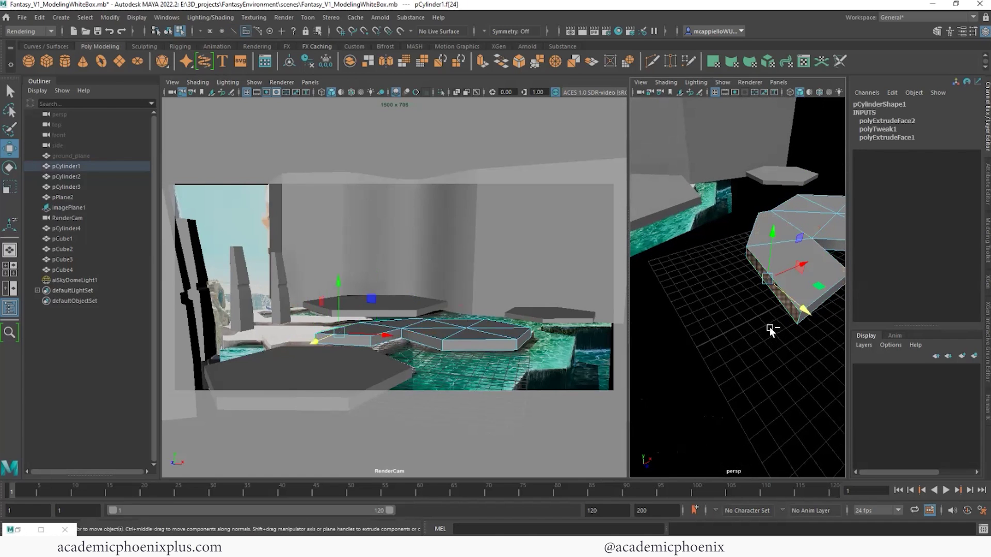
key(ctrl+e)
drag(760, 284, 667, 300)
right_drag(766, 284, 762, 269)
click(729, 345)
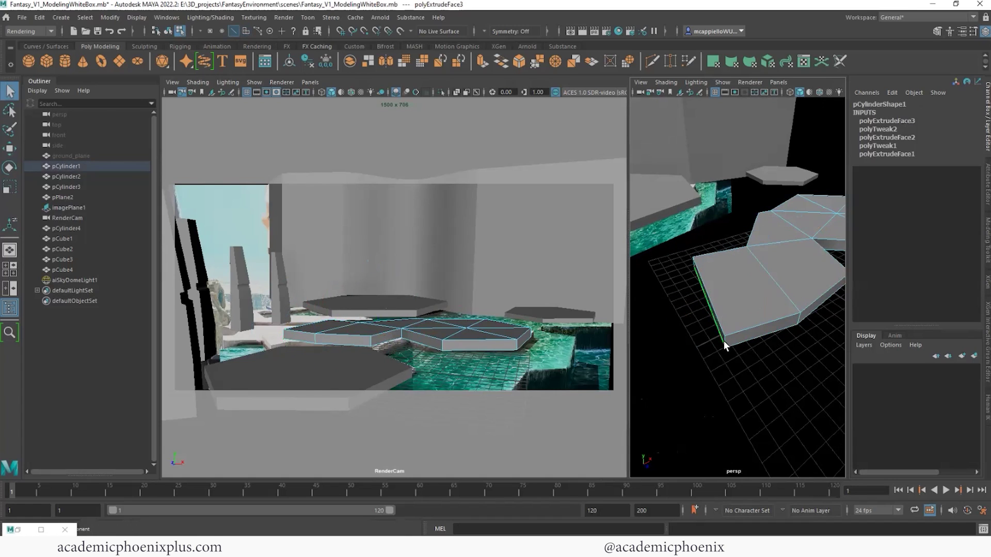
key(w)
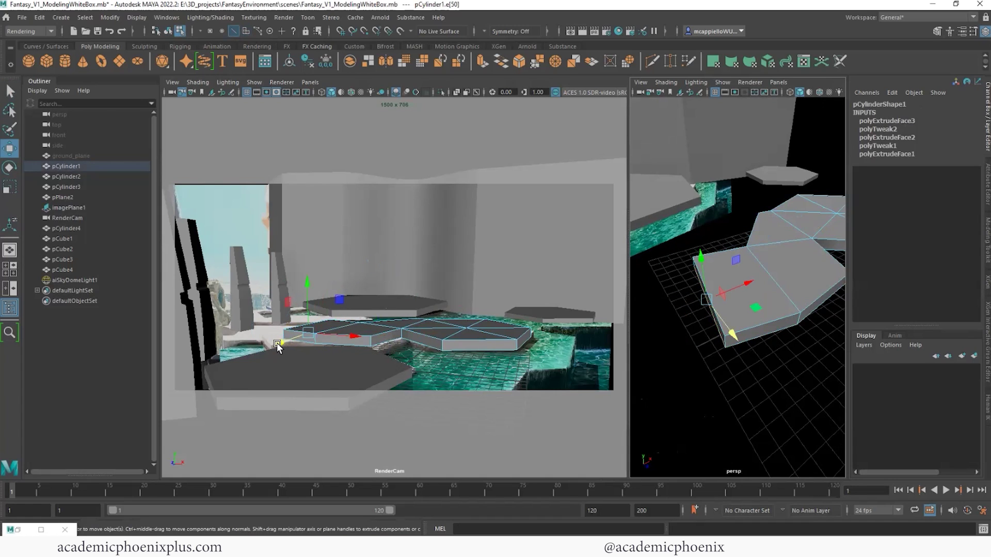
drag(274, 345, 270, 348)
key(ctrl+z)
- Move the near corner edge of pCylinder1's outermost section slightly back toward the slab
alt+drag(763, 354, 773, 346)
click(770, 311)
click(767, 309)
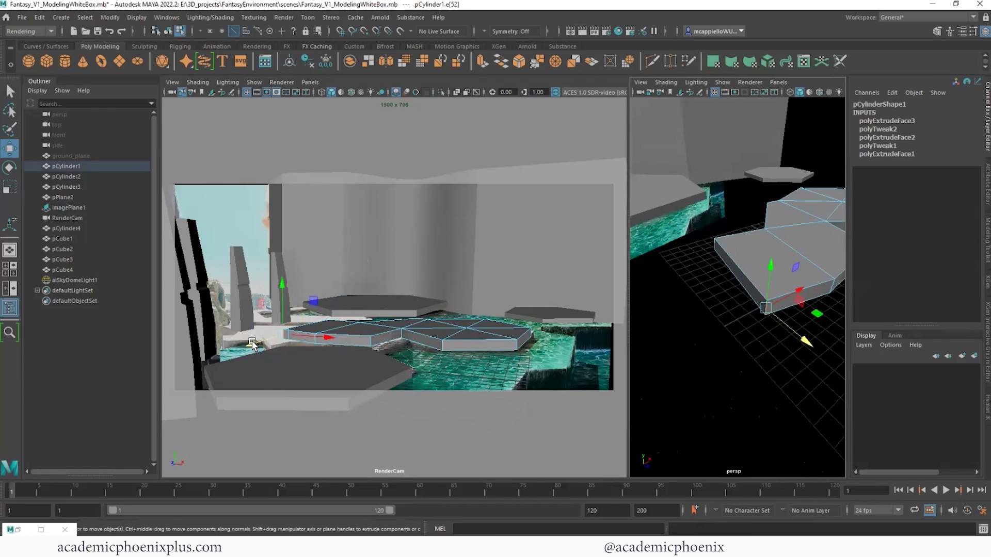
drag(327, 338, 337, 341)
drag(261, 345, 262, 347)
- Extrude the outer side face of pCylinder1's outermost section by about 3.2 units along the painted path
right_drag(759, 276, 761, 300)
click(780, 297)
key(ctrl+e)
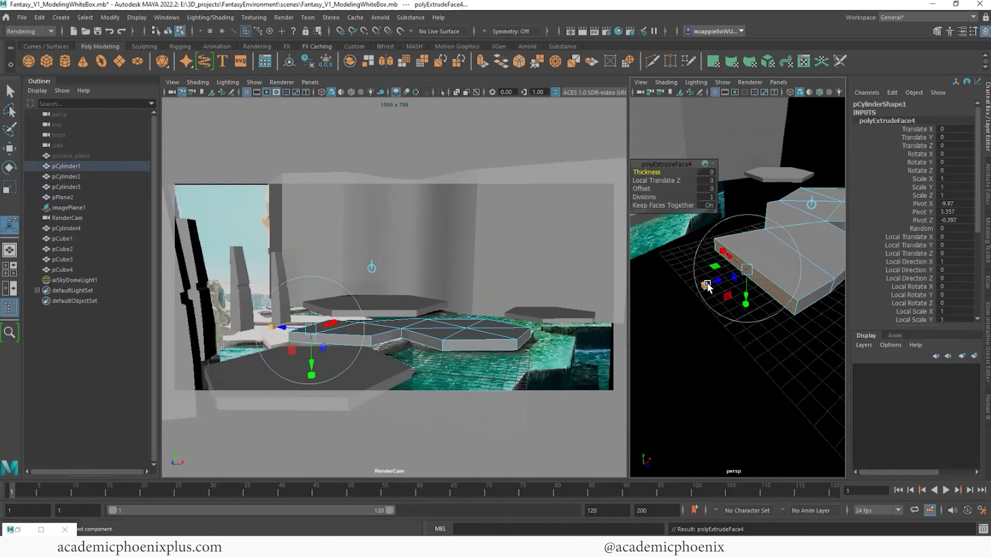
drag(712, 285, 657, 297)
key(ctrl+d)
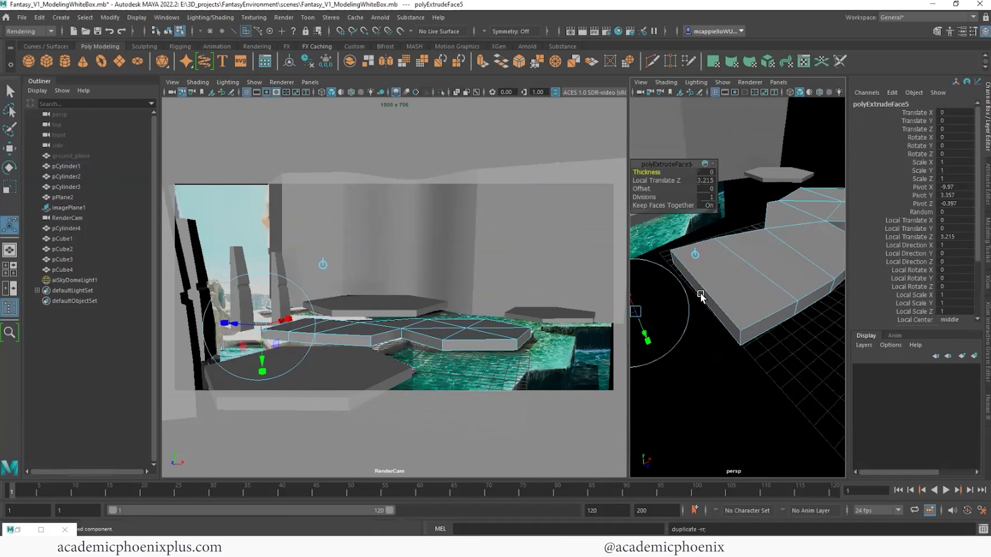
alt+middle_drag(731, 289, 843, 253)
scroll(766, 277, down, 4)
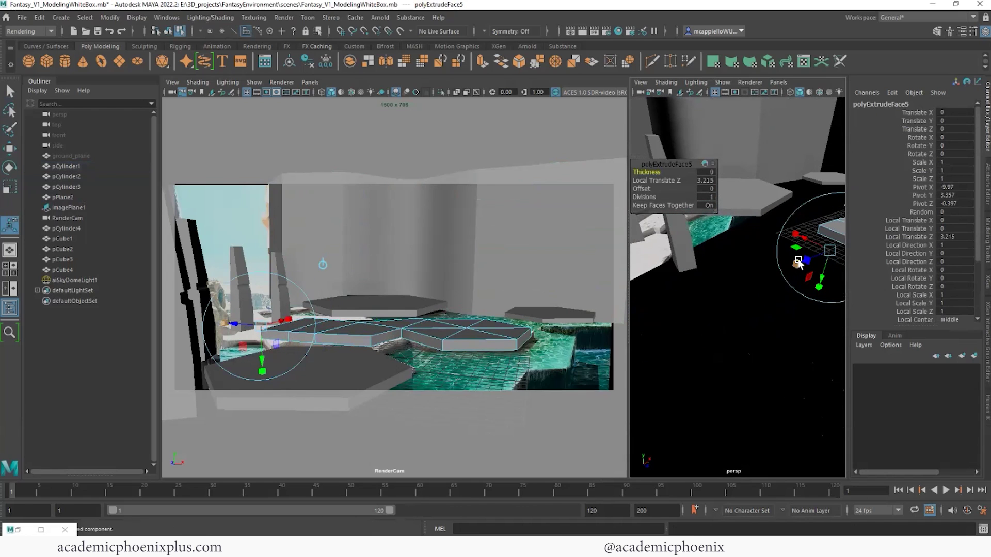
drag(807, 260, 808, 261)
drag(807, 260, 755, 283)
key(ctrl+z)
key(ctrl+z)
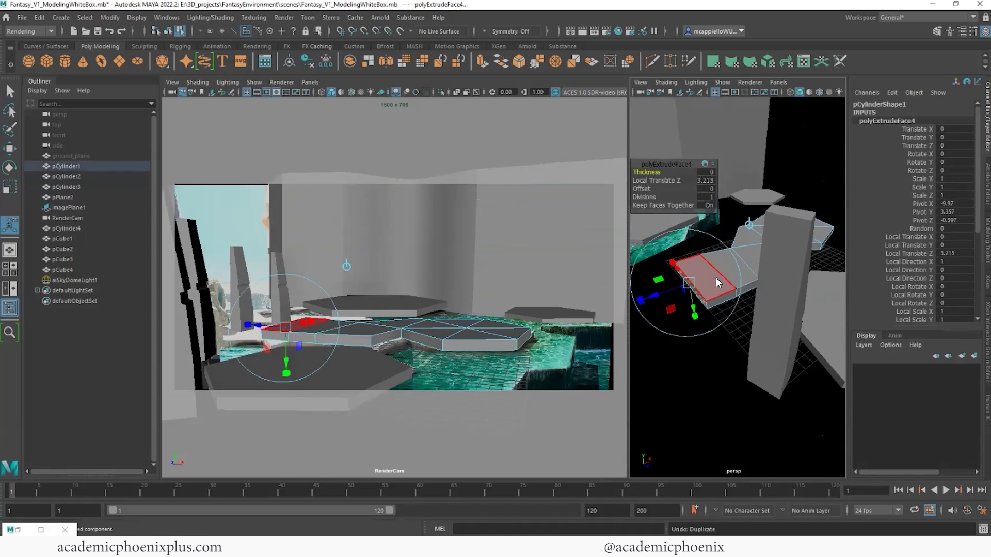
- Extrude pCylinder1's outer end face by about 3.9 units toward the pillars
right_drag(717, 261, 759, 246)
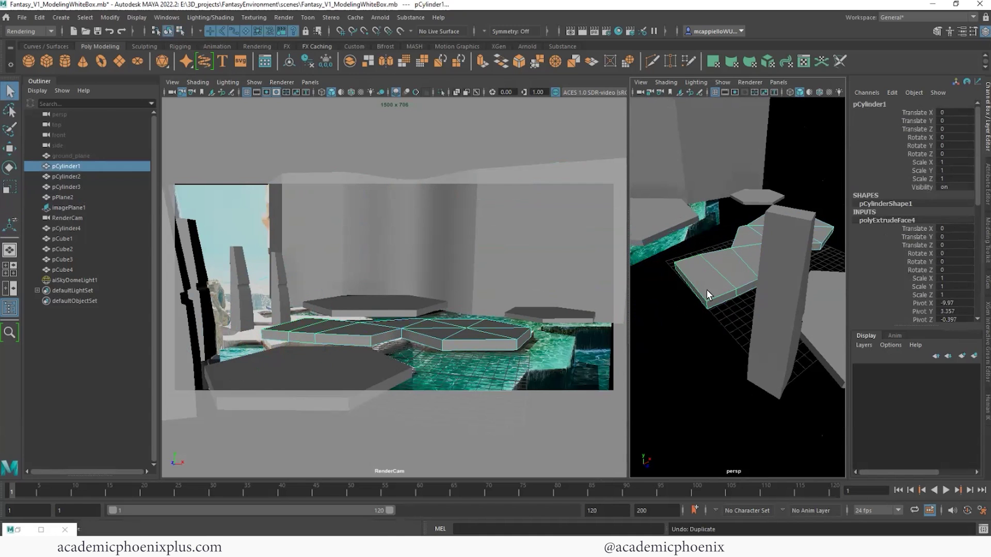
right_drag(708, 281, 707, 295)
click(700, 301)
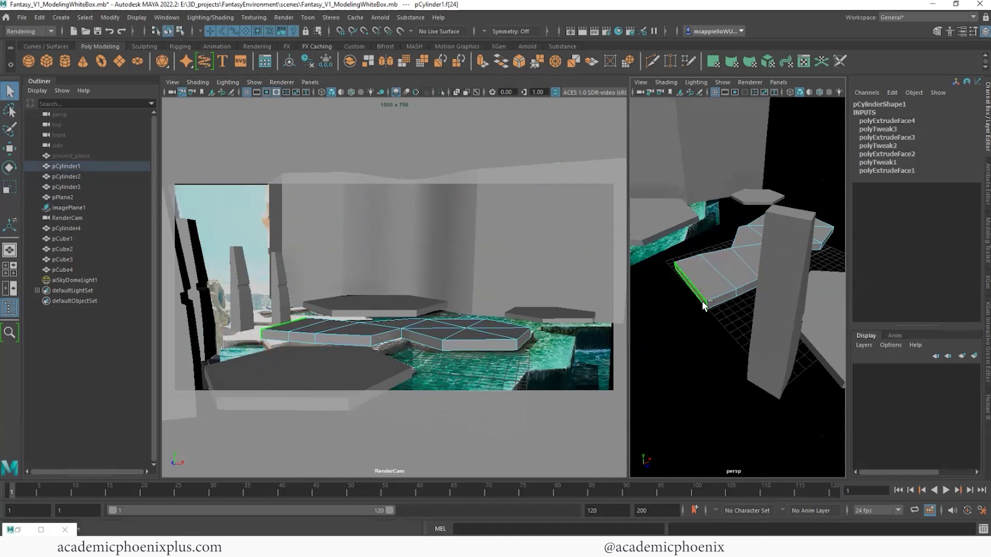
key(ctrl+e)
drag(655, 292, 606, 298)
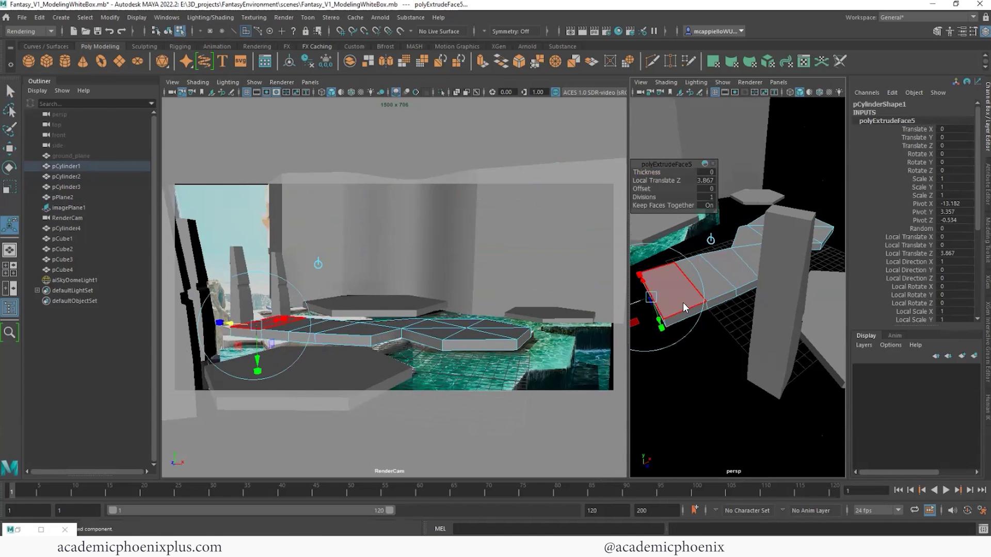
- Pull the near corner edge of pCylinder1's new end section toward the foreground to angle the end
right_drag(682, 302, 682, 217)
click(666, 323)
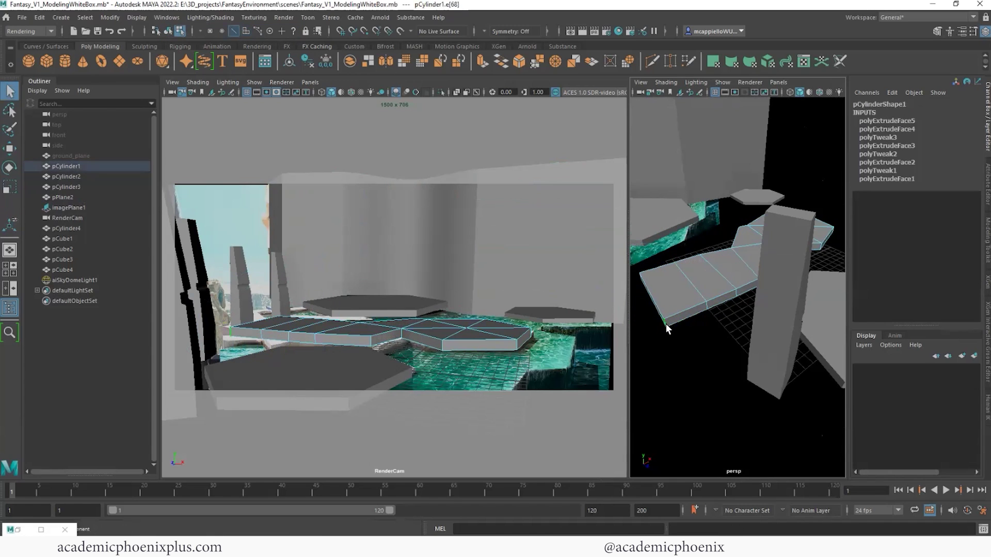
key(w)
drag(688, 356, 710, 371)
drag(711, 319, 716, 316)
drag(705, 371, 711, 377)
- Extrude a near side face of pCylinder1's path by about 2.3 units to form a small side ledge
right_drag(723, 261, 726, 298)
click(727, 298)
key(ctrl+e)
drag(732, 299, 778, 292)
key(r)
key(w)
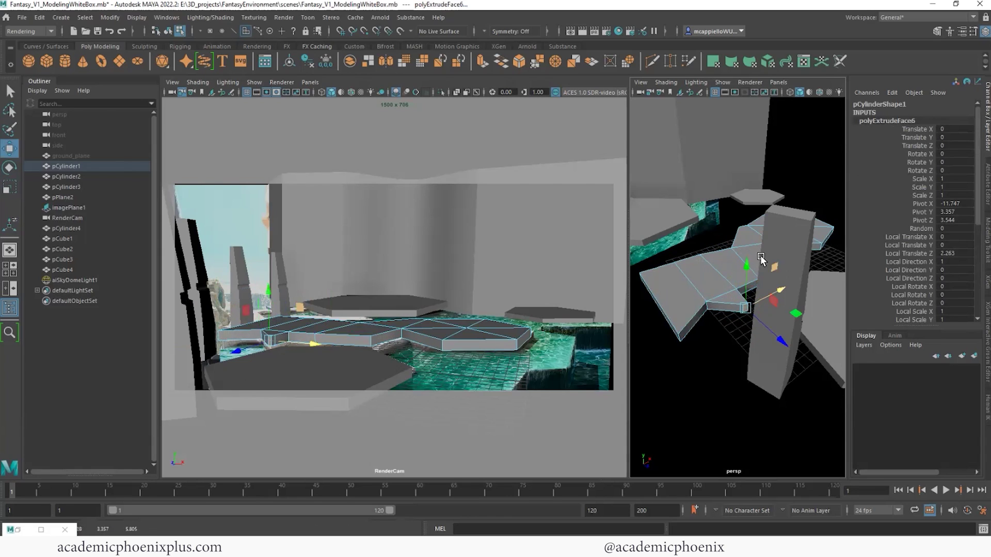
- Return to object selection, unhide ground_plane, and enlarge the image area of the Arnold RenderView
click(711, 278)
right_drag(711, 277, 686, 262)
click(522, 353)
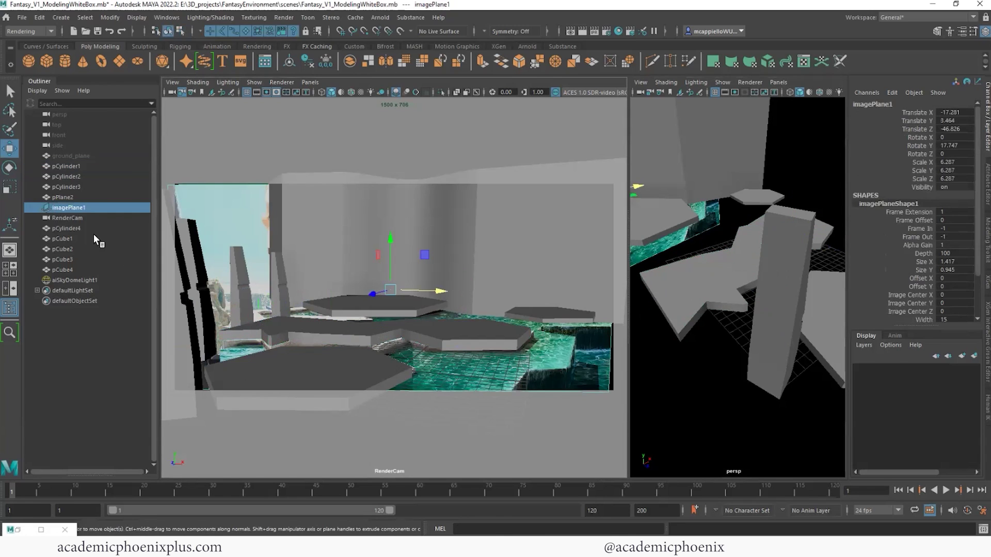
click(98, 157)
key(shift+h)
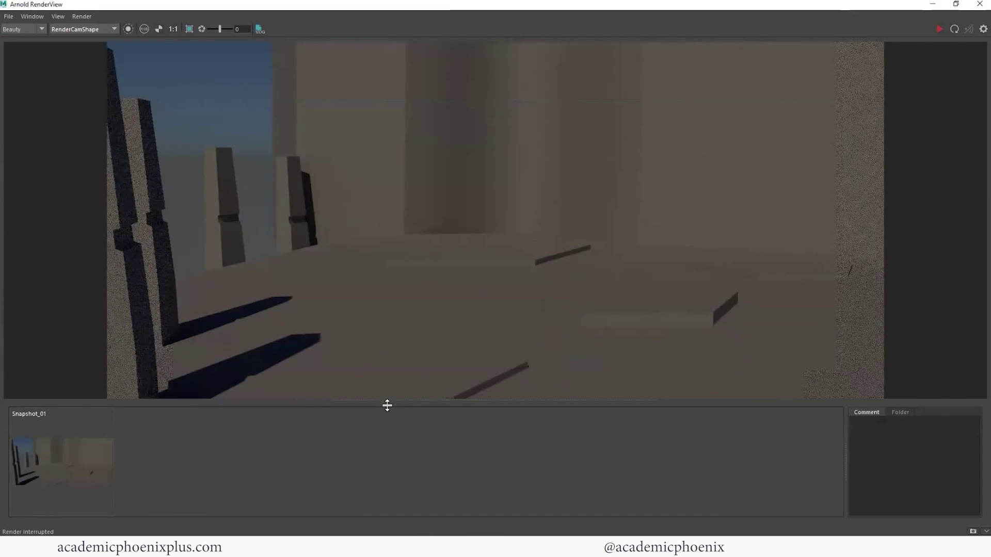
drag(385, 413, 367, 476)
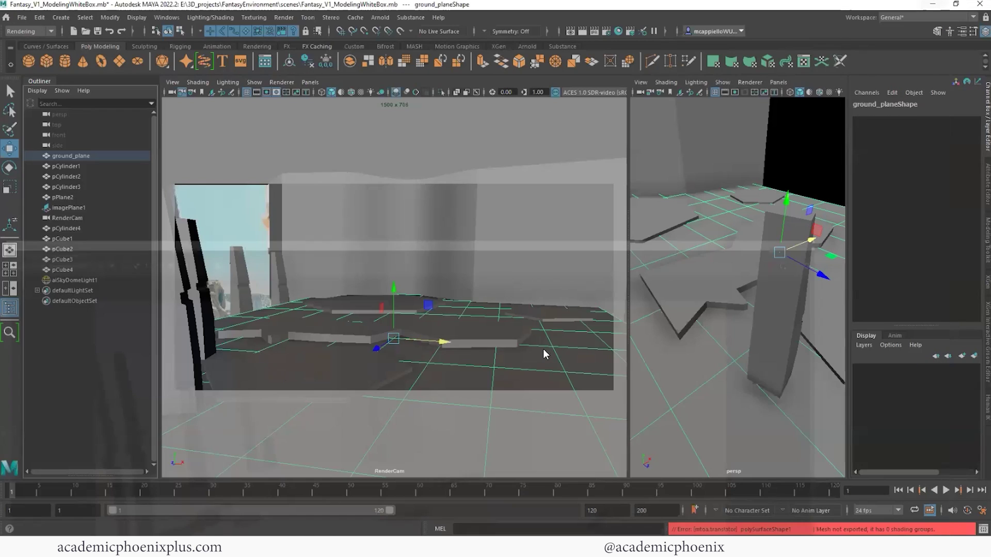
- Assign a new aiStandardSurface material to ground_plane and name it water_shader
right_drag(547, 351, 554, 526)
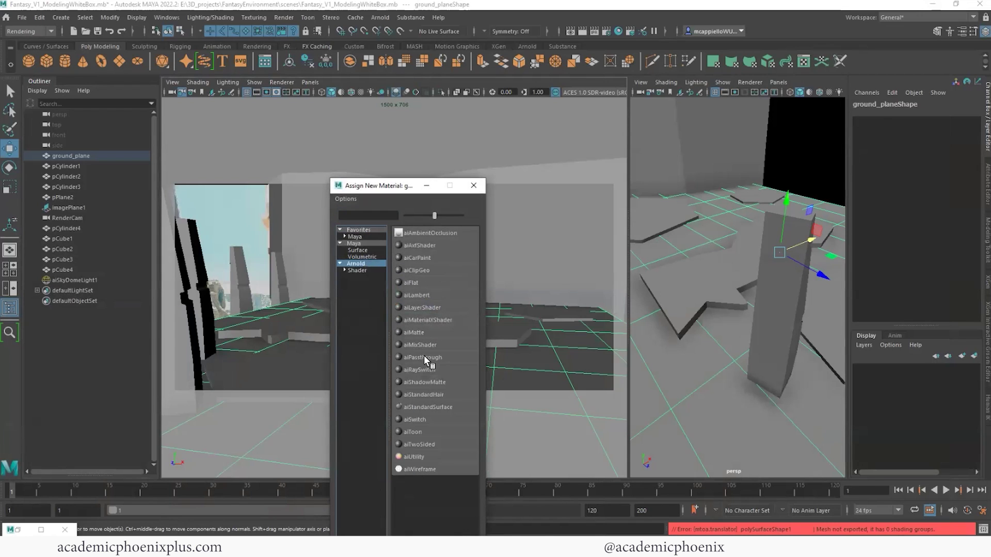
click(428, 408)
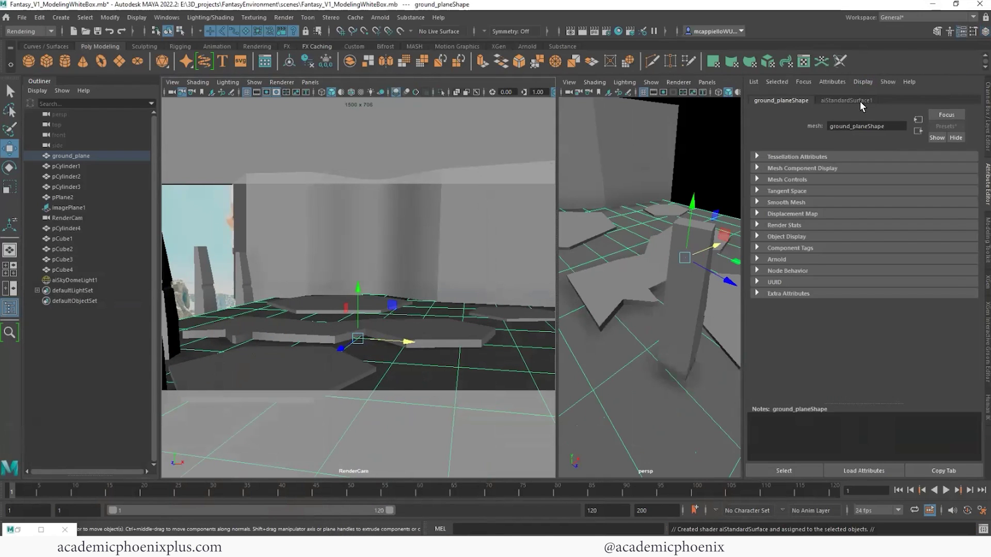
double_click(847, 126)
text(water_shader)
key(Return)
- Set water_shader's base color to cyan and lower its saturation to a muted teal green
click(843, 232)
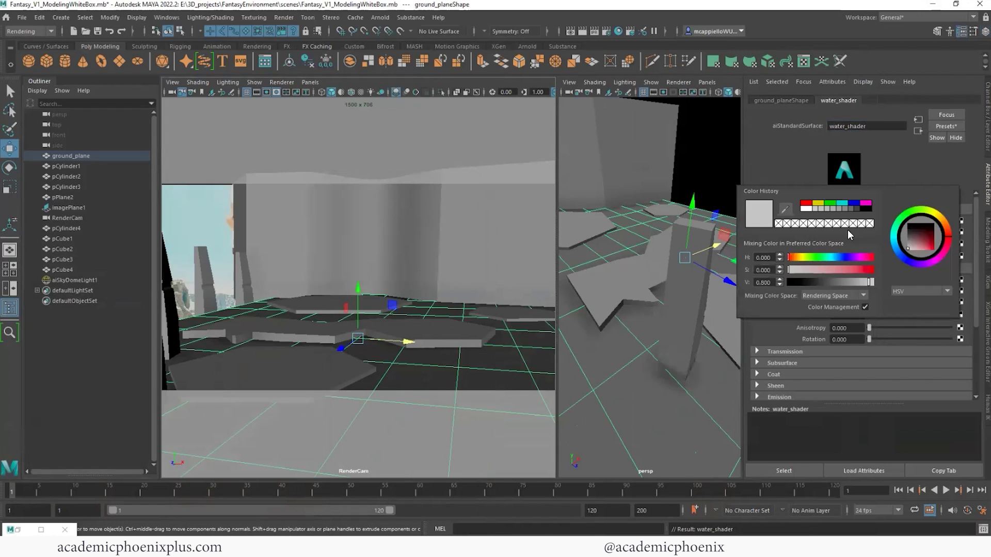
click(837, 203)
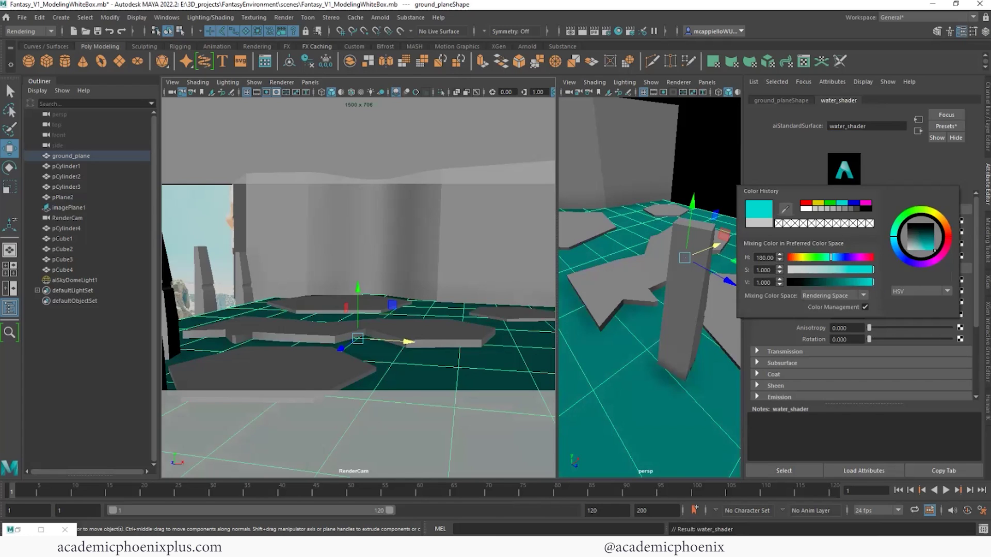
drag(874, 269, 830, 269)
- Assign a new aiStandardSurface material named concrete_shader to pCylinder1 and brighten its base color
click(442, 336)
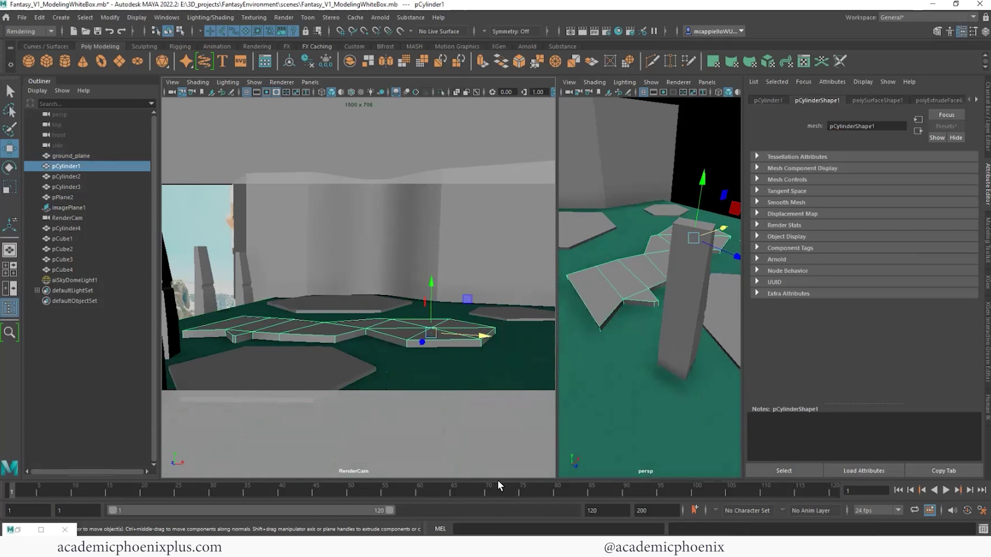
right_drag(439, 330, 457, 516)
click(362, 263)
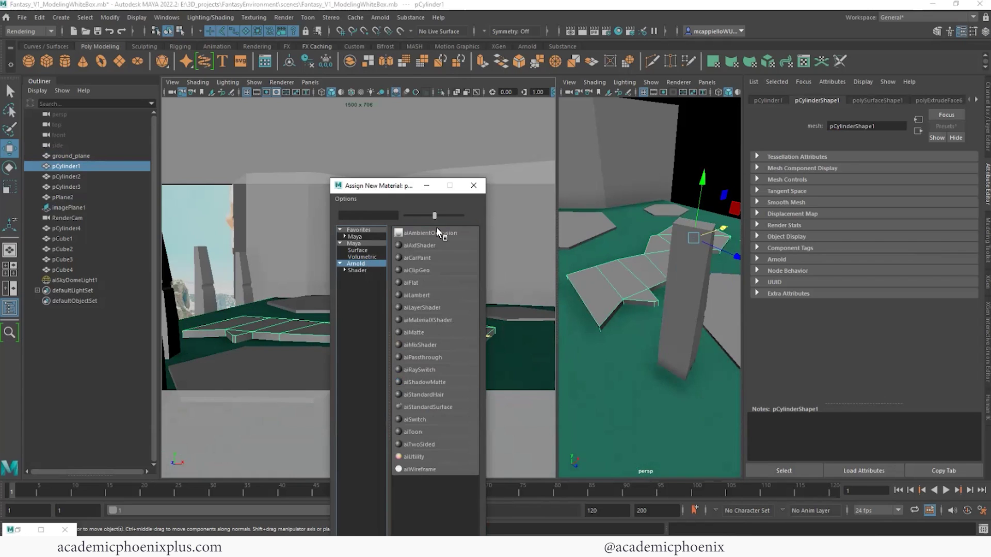
click(428, 407)
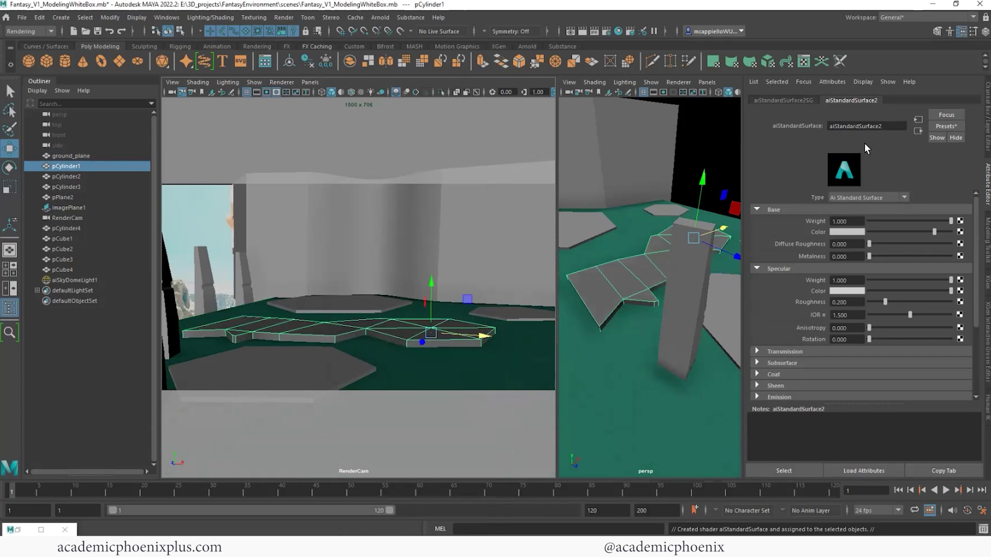
double_click(867, 126)
text(concrete_shader)
key(Return)
drag(934, 232, 947, 232)
- Assign a new aiStandardSurface material to the four pillars, pCube1 through pCube4
click(315, 306)
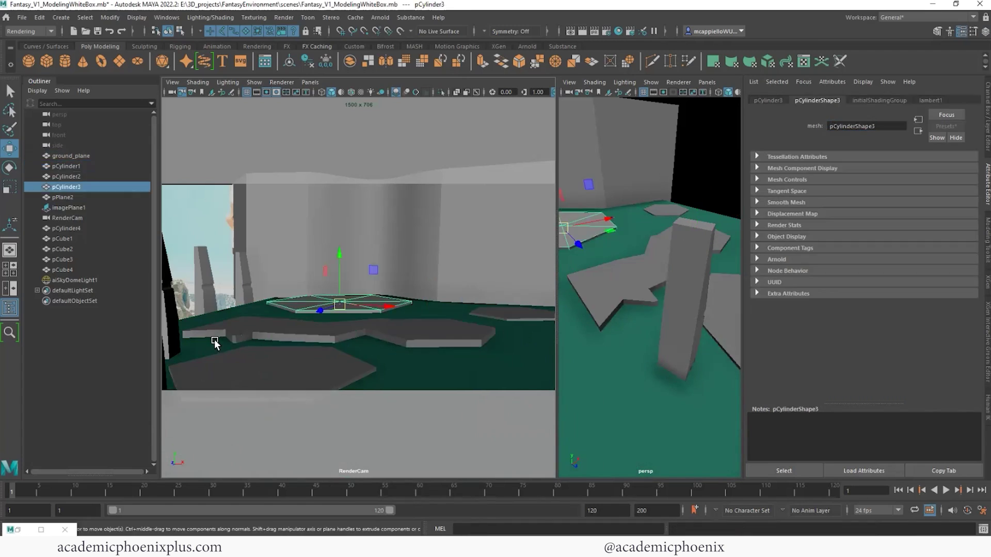
click(171, 336)
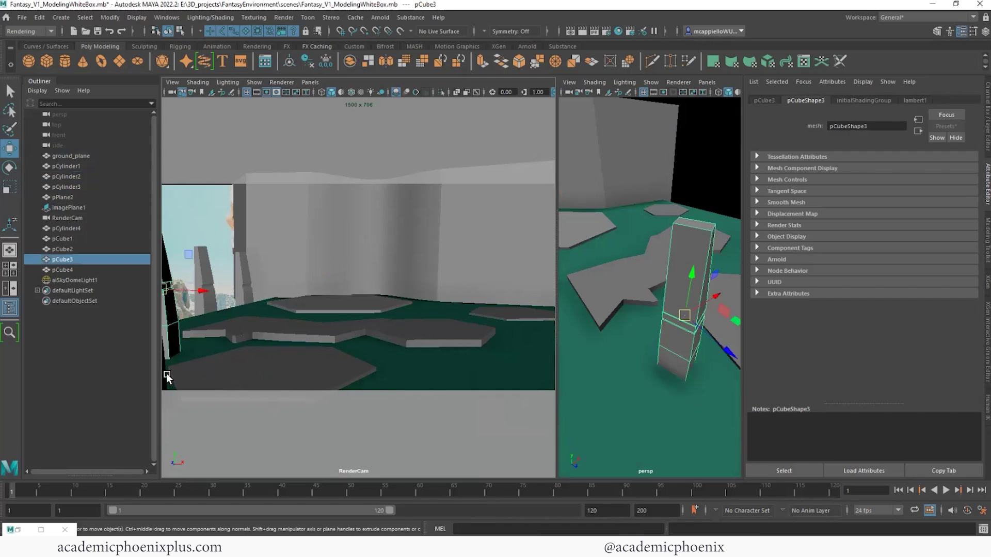
shift+click(244, 287)
shift+click(213, 277)
shift+click(165, 380)
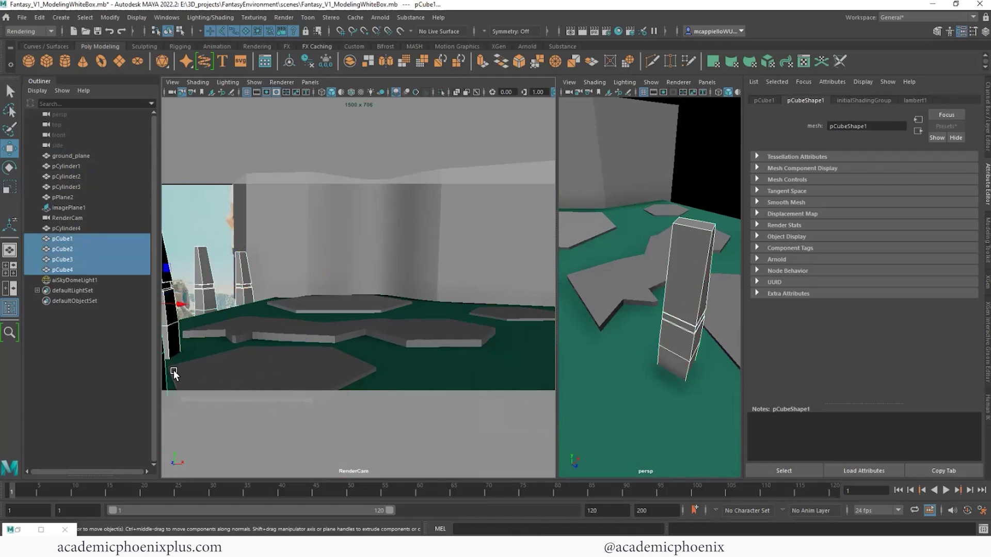
right_drag(210, 294, 205, 527)
click(376, 263)
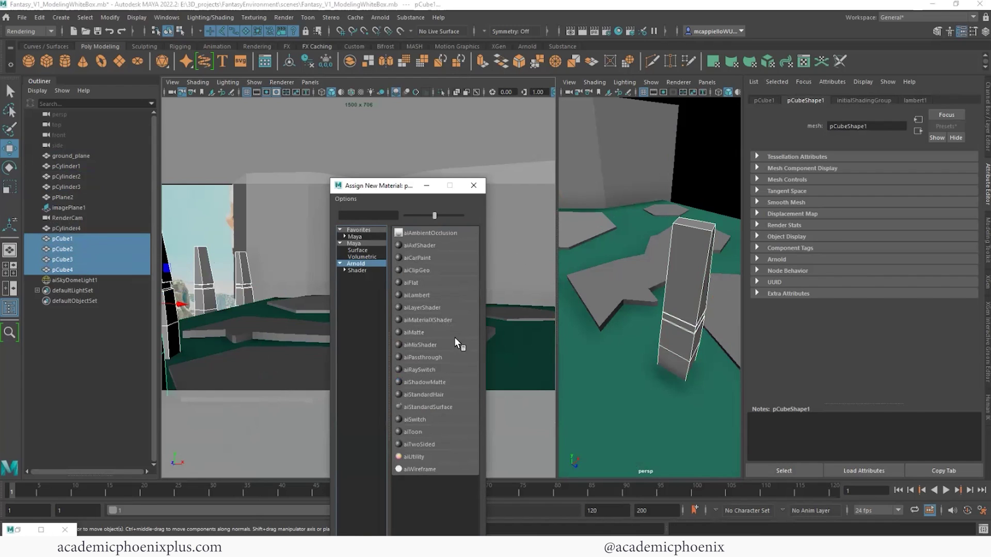
click(450, 407)
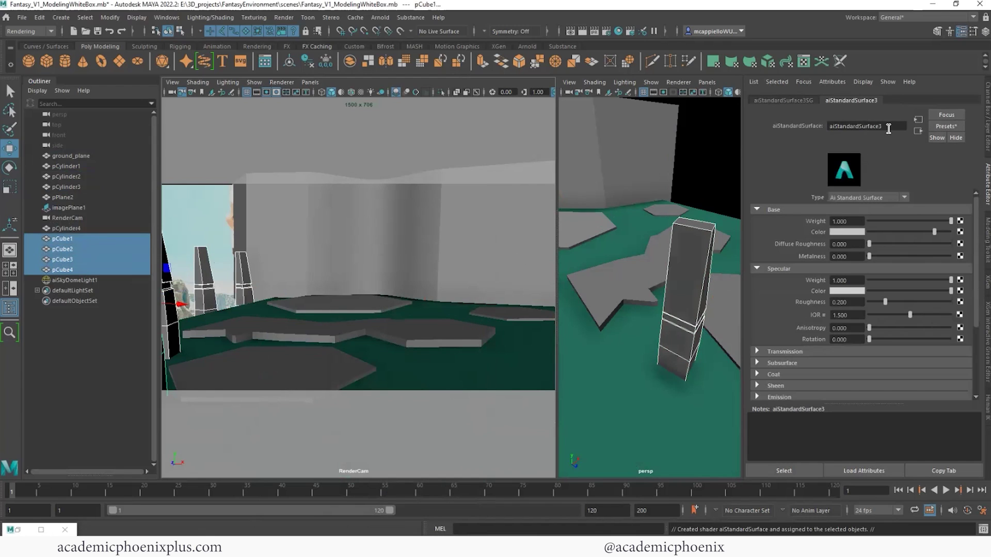
- Rename the pillars' new material Metal_shader
key(ctrl+a)
key(BackSpace)
text(Met)
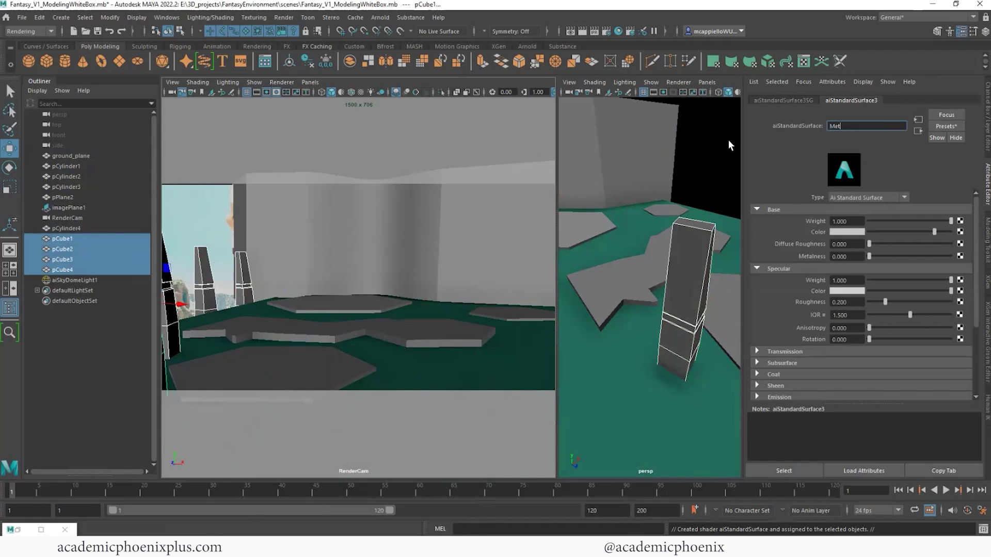
text(al shader)
key(Return)
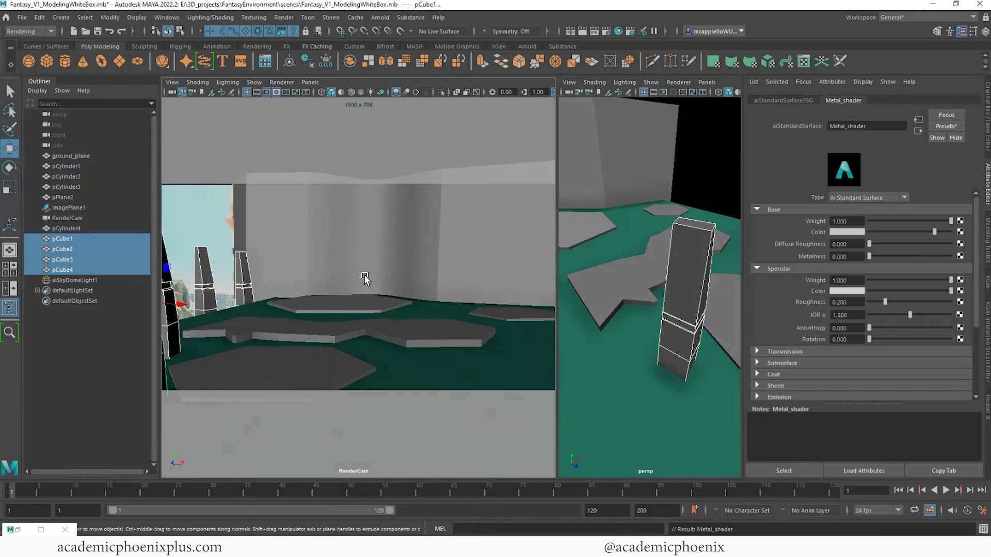
- Assign a new aiStandardSurface material to the rock wall pPlane2 and name it Rock_shader
click(345, 279)
right_drag(461, 227, 491, 489)
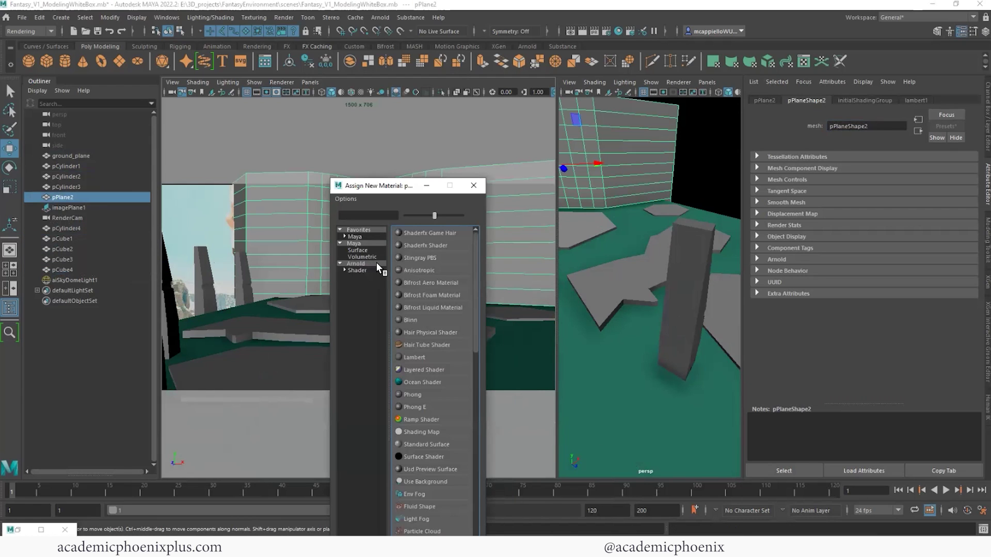
click(376, 263)
click(448, 407)
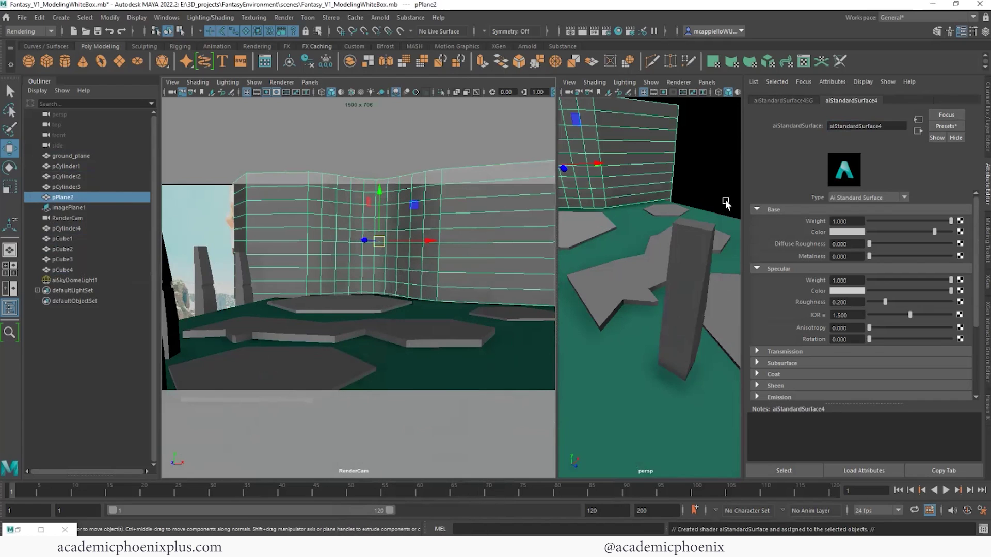
double_click(882, 126)
text(Ro)
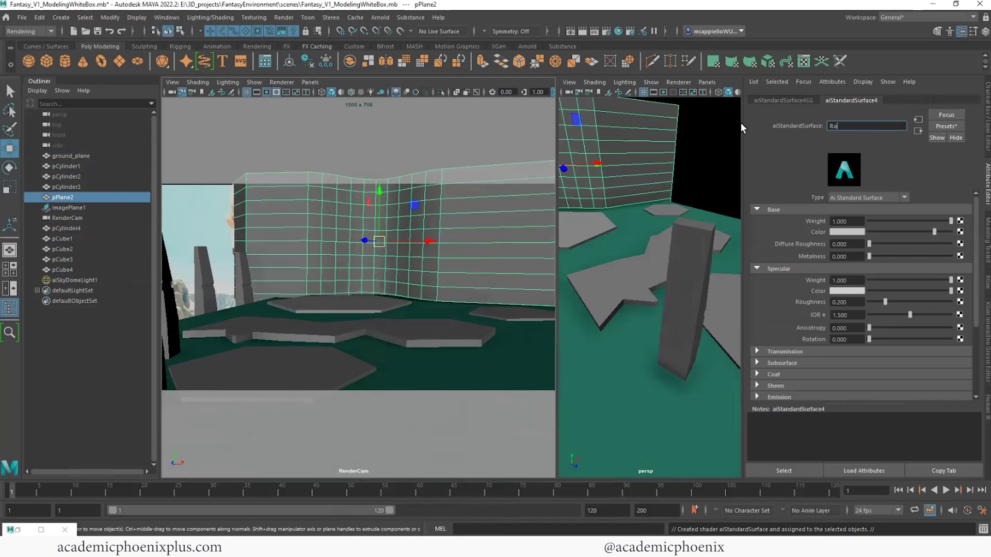
text(ck shader)
key(Return)
- Set Rock_shader's base color to a warm orange
click(843, 231)
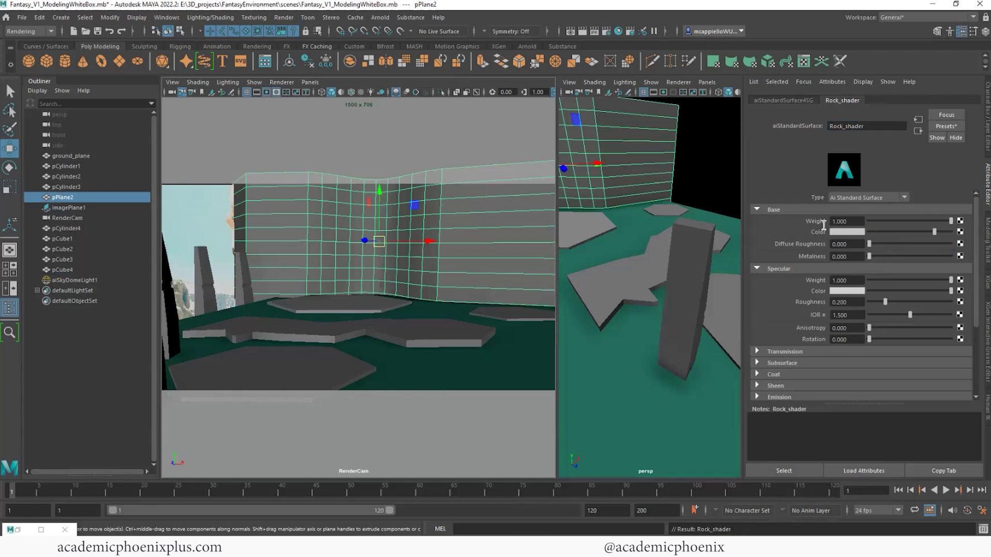
click(831, 231)
click(845, 232)
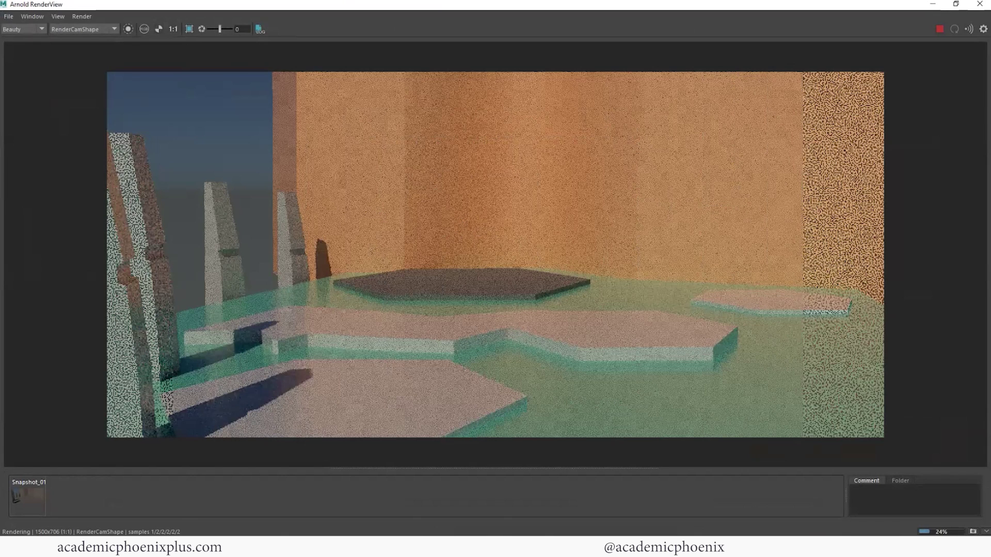
- Stop the test render and raise Metal_shader's metalness to slightly above the middle of its range
click(940, 29)
click(933, 4)
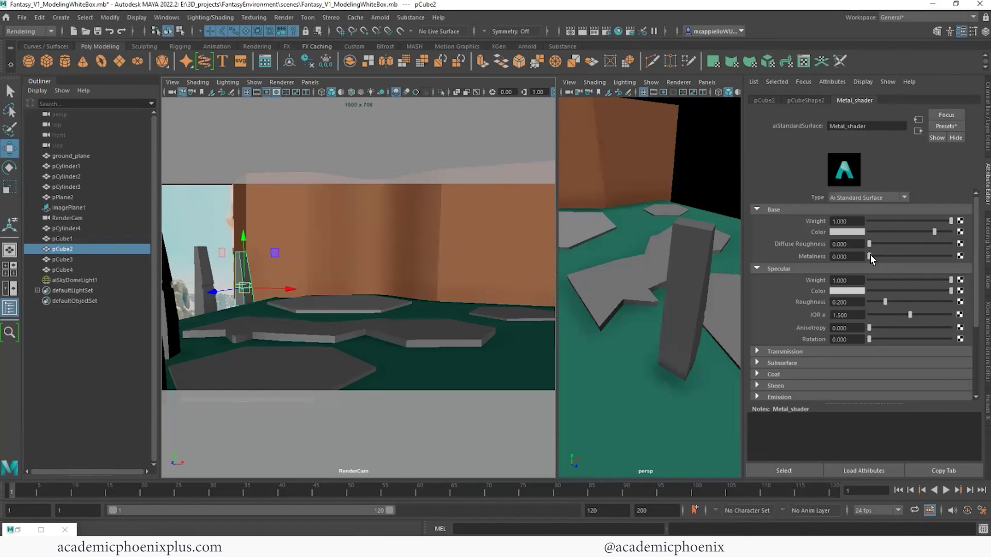
drag(869, 256, 917, 256)
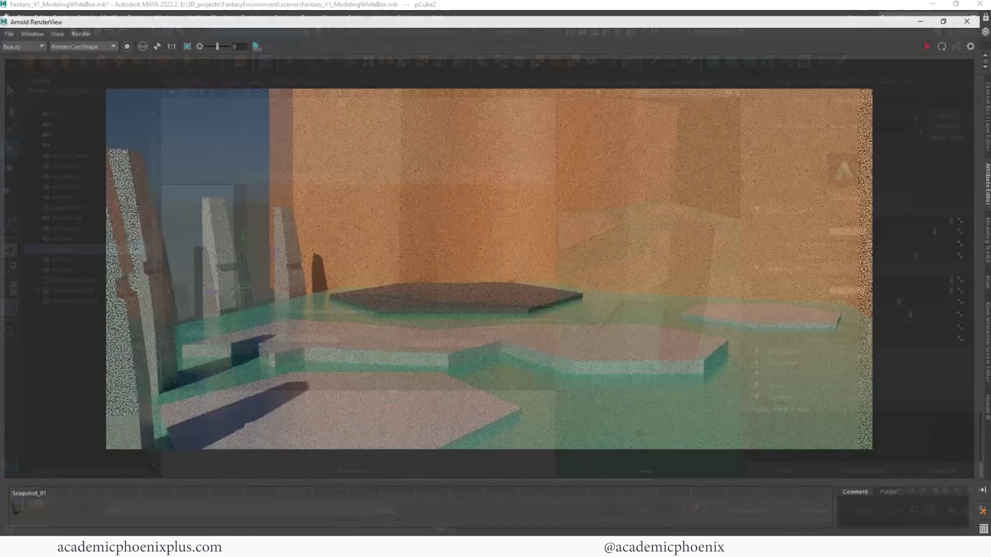
click(934, 36)
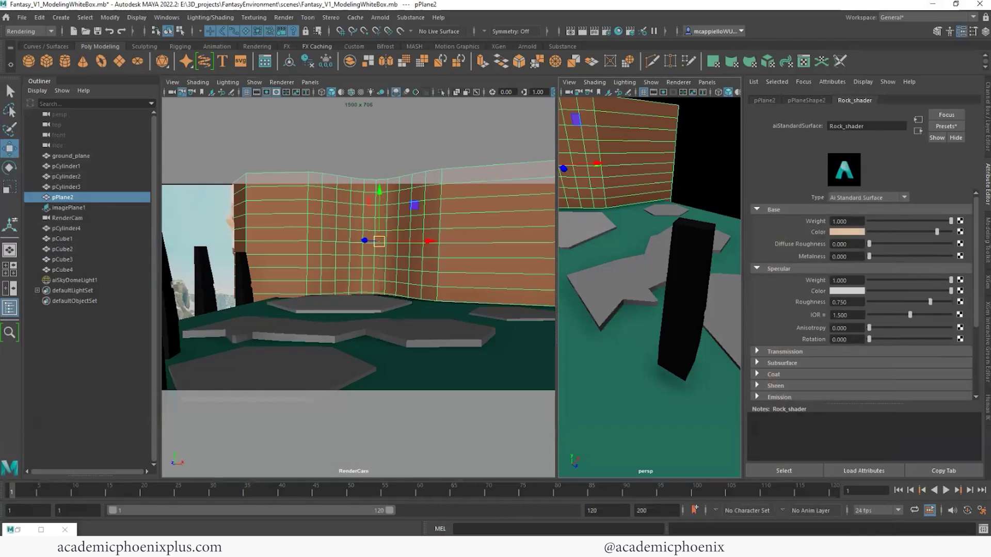
- Set concrete_shader's specular roughness to about 0.66 and water_shader's specular roughness to about 0.06
click(426, 336)
drag(885, 301, 923, 302)
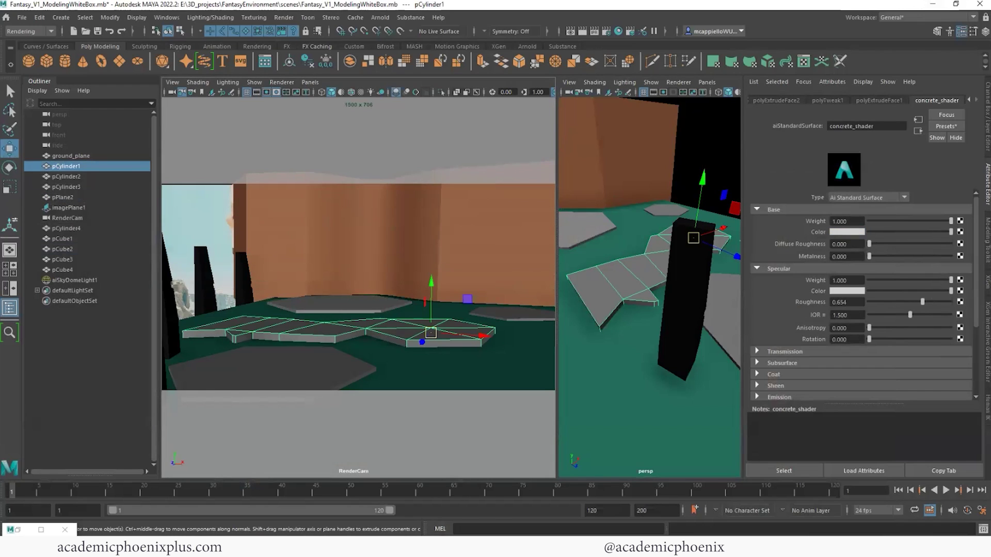
click(418, 373)
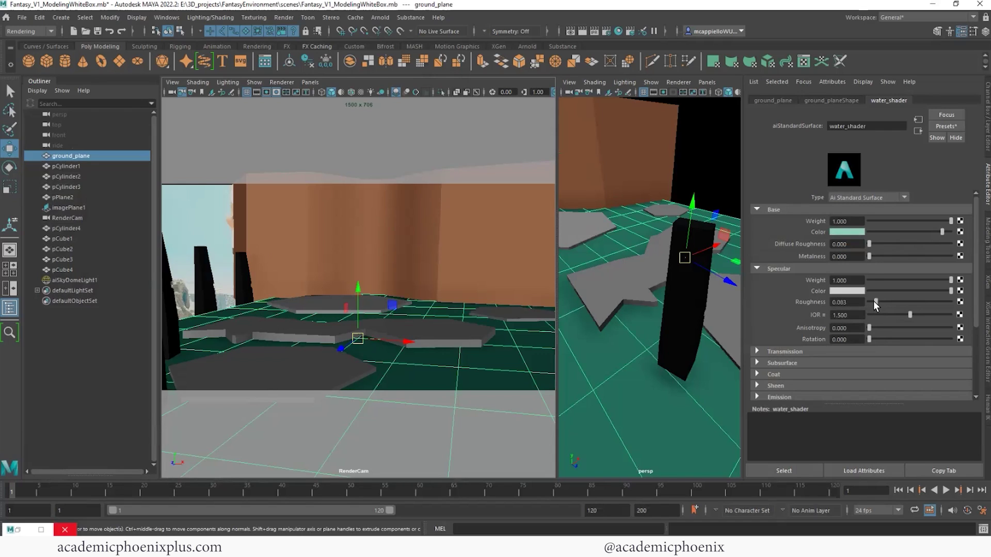
- Test render the RenderCam view in Arnold and compare it with the concept painting
click(64, 529)
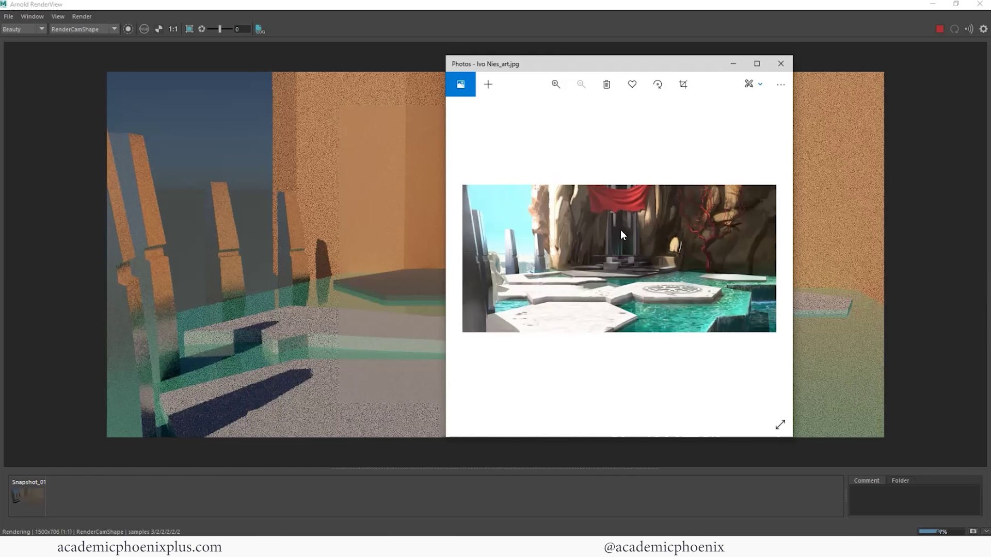
mouse_move(766, 251)
click(733, 64)
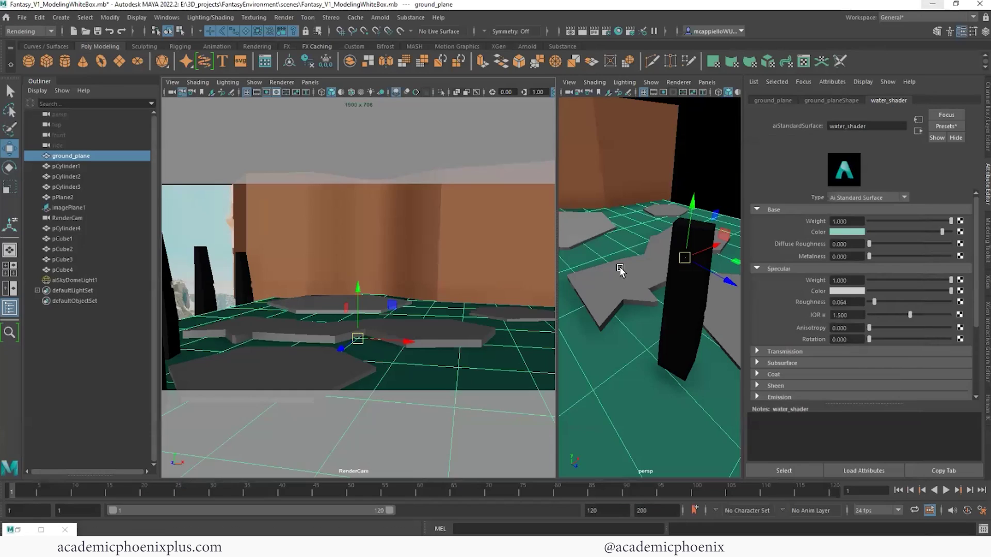
- Extrude the outer end face of the long slab pCylinder1 outward by about 7.7 units, and compare the slab with the concept painting
click(614, 291)
key(f)
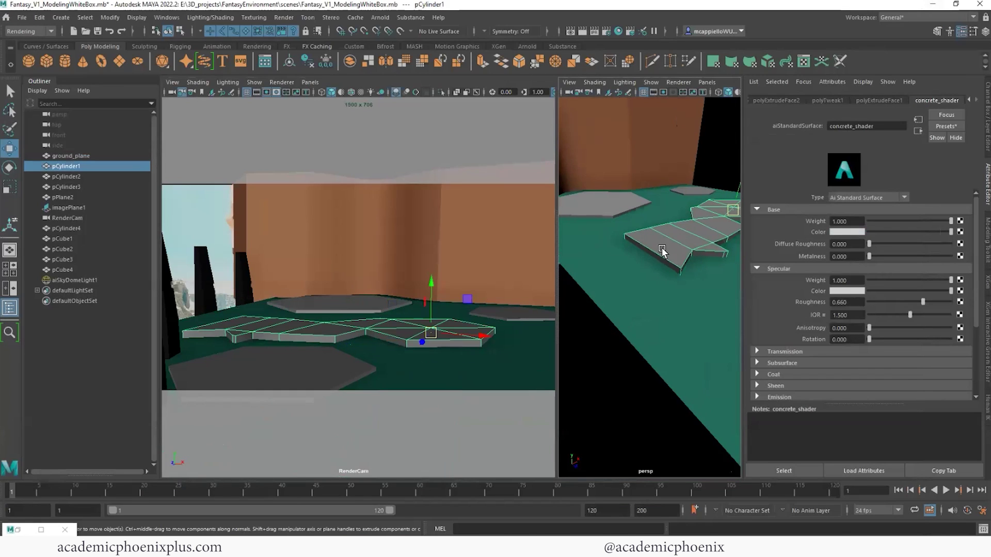
right_drag(664, 250, 663, 276)
click(660, 261)
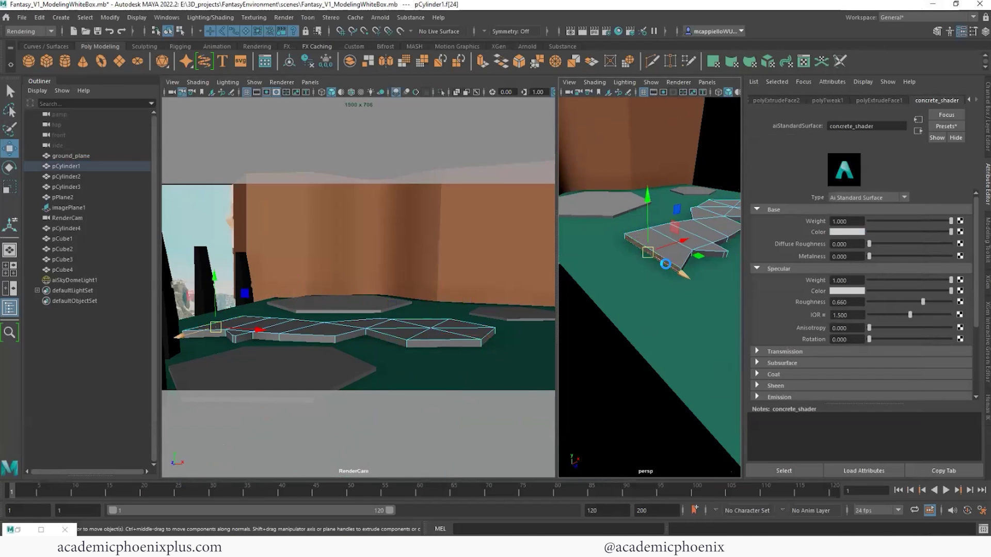
key(ctrl+e)
drag(618, 279, 567, 289)
key(w)
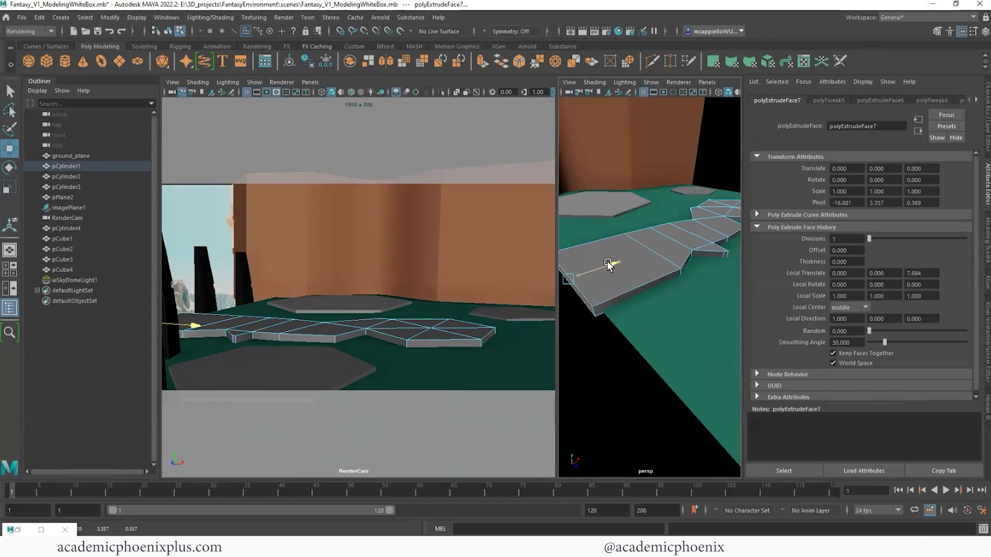
right_drag(669, 235, 710, 220)
alt+drag(677, 239, 633, 245)
click(478, 546)
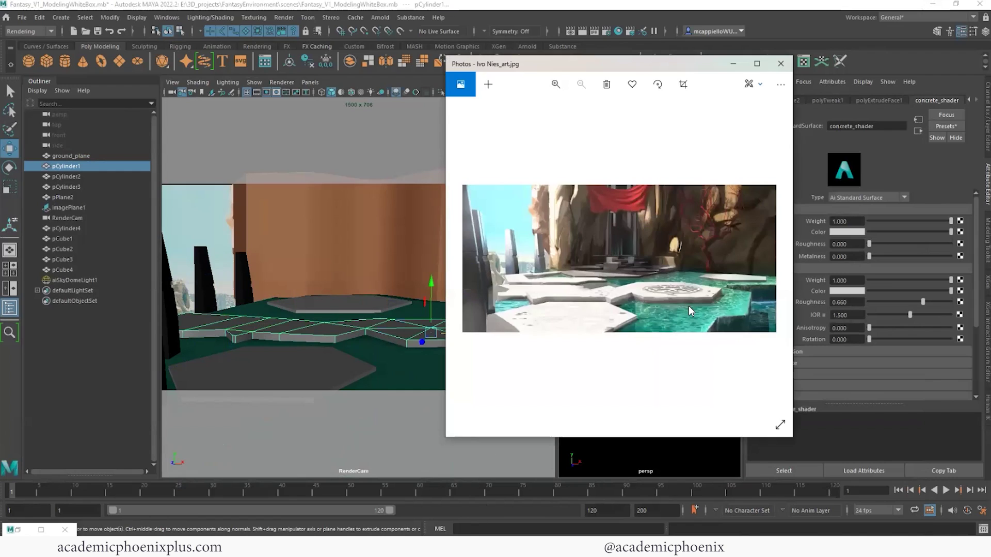